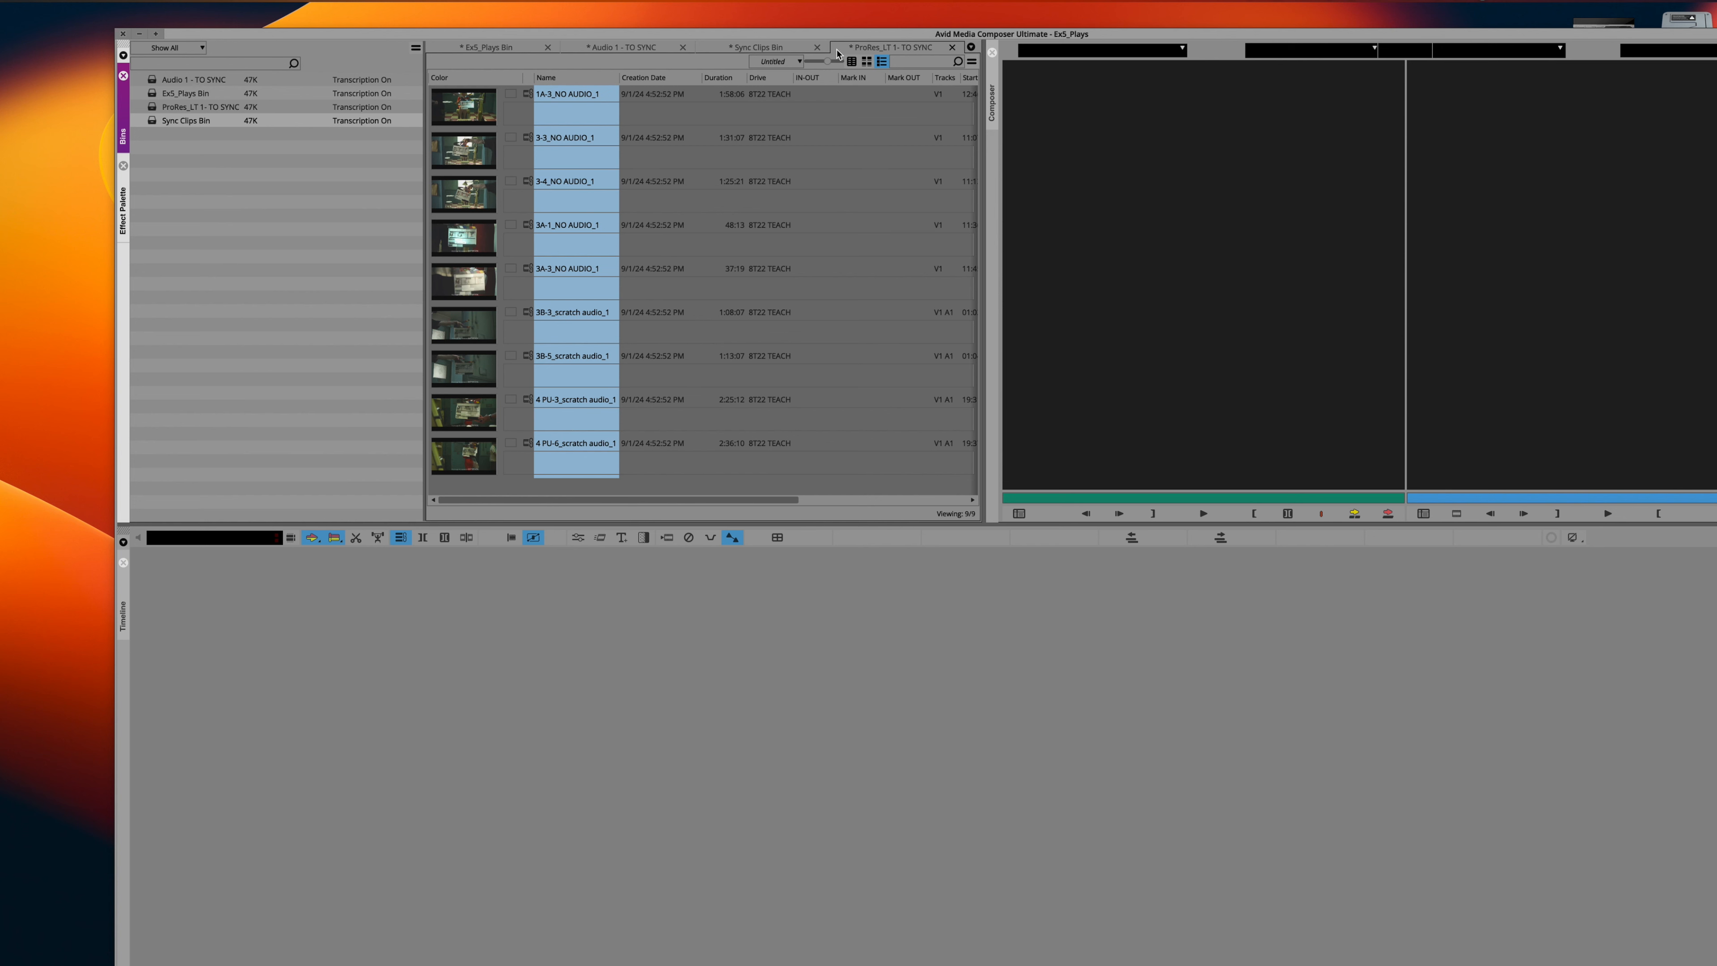
Detach the ProRes_LT 1- TO SYNC bin into its own floating window and clear the selection of its name column
{"action": "left_click_drag", "start_coordinate": [844, 48], "coordinate": [741, 316]}
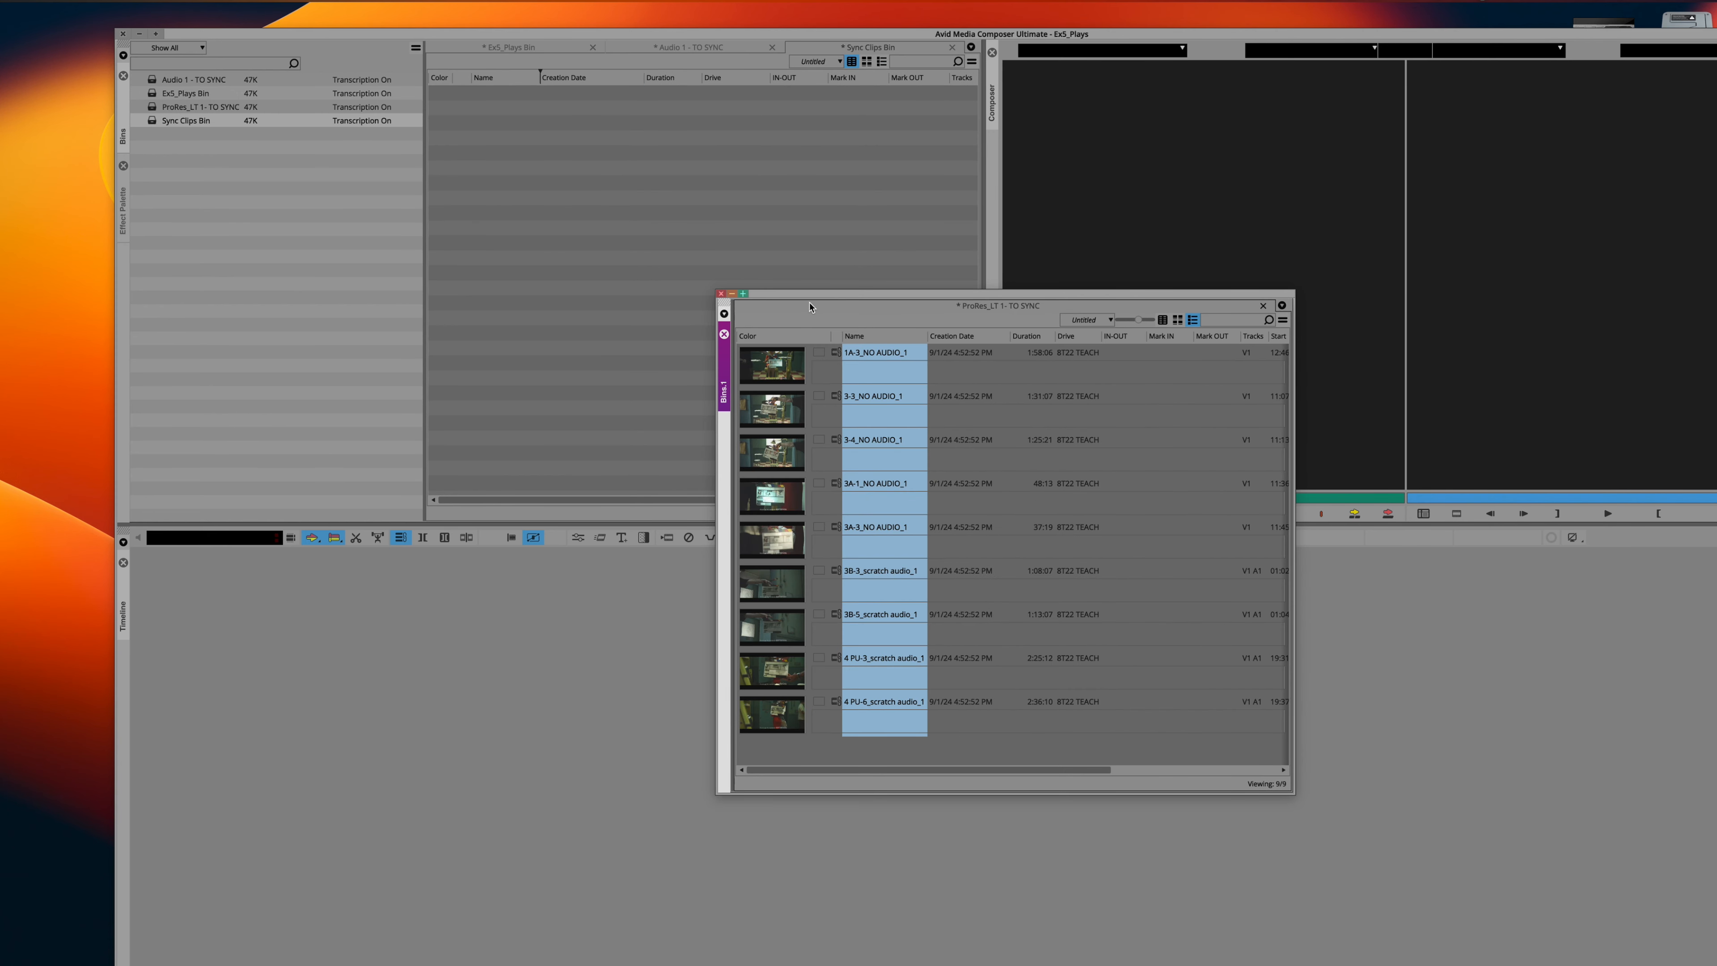
{"action": "left_click_drag", "start_coordinate": [791, 300], "coordinate": [1067, 336]}
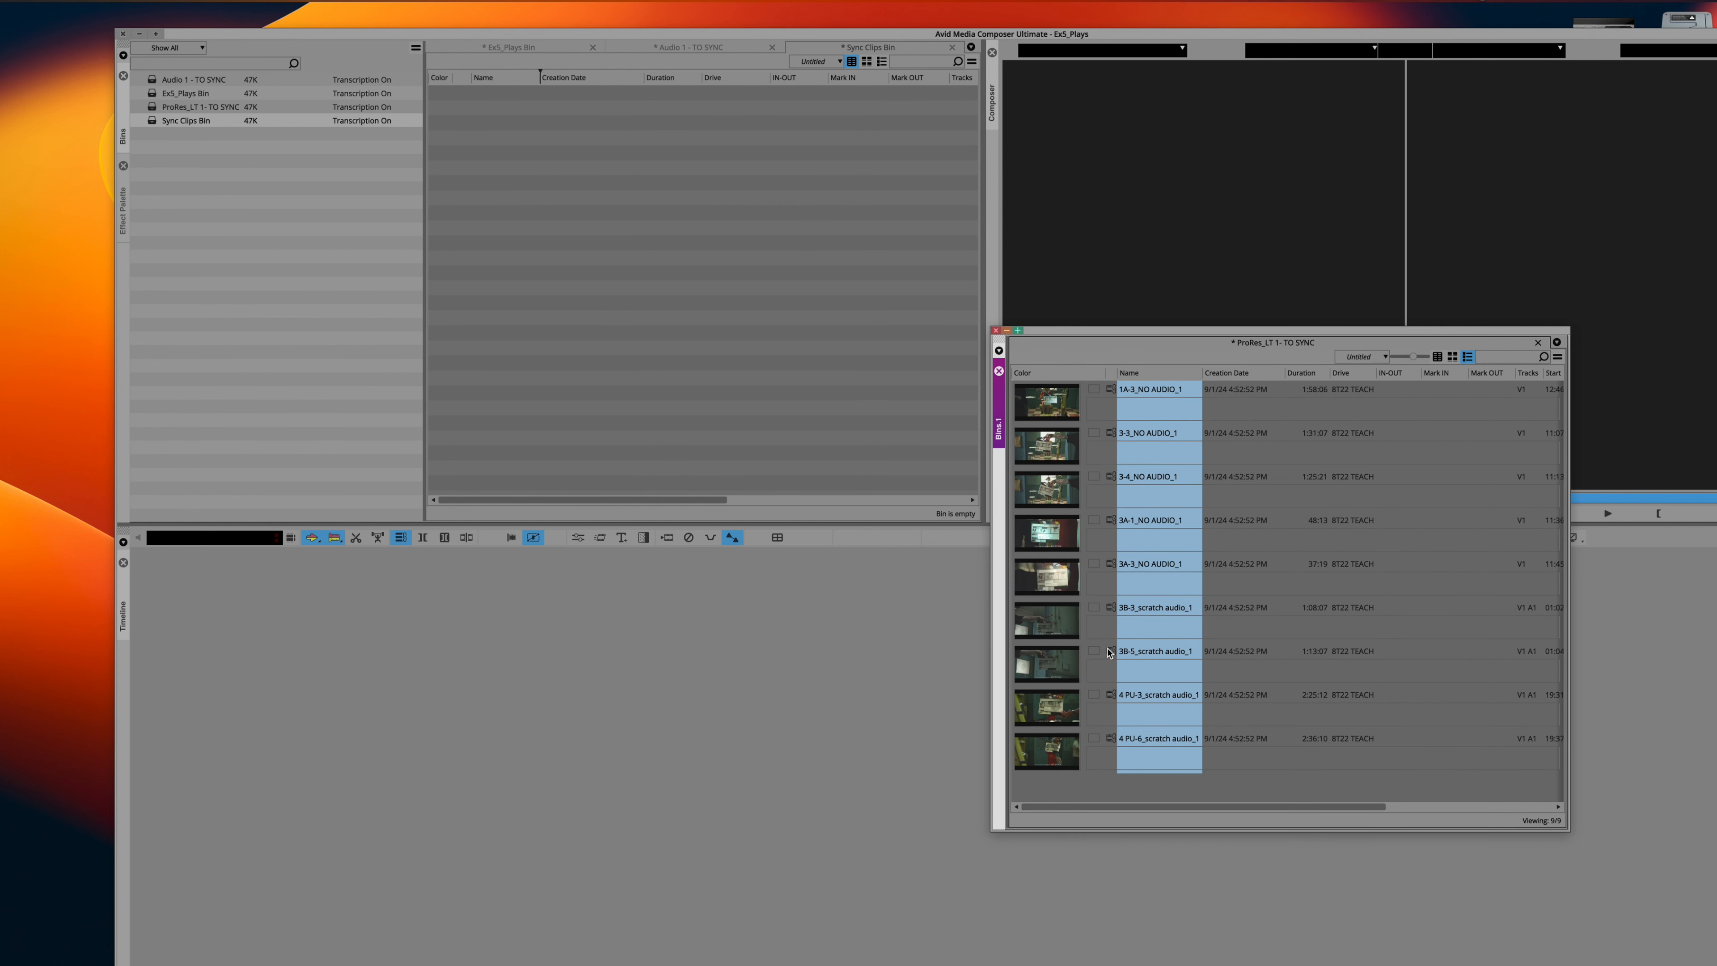
{"action": "left_click", "coordinate": [1209, 780]}
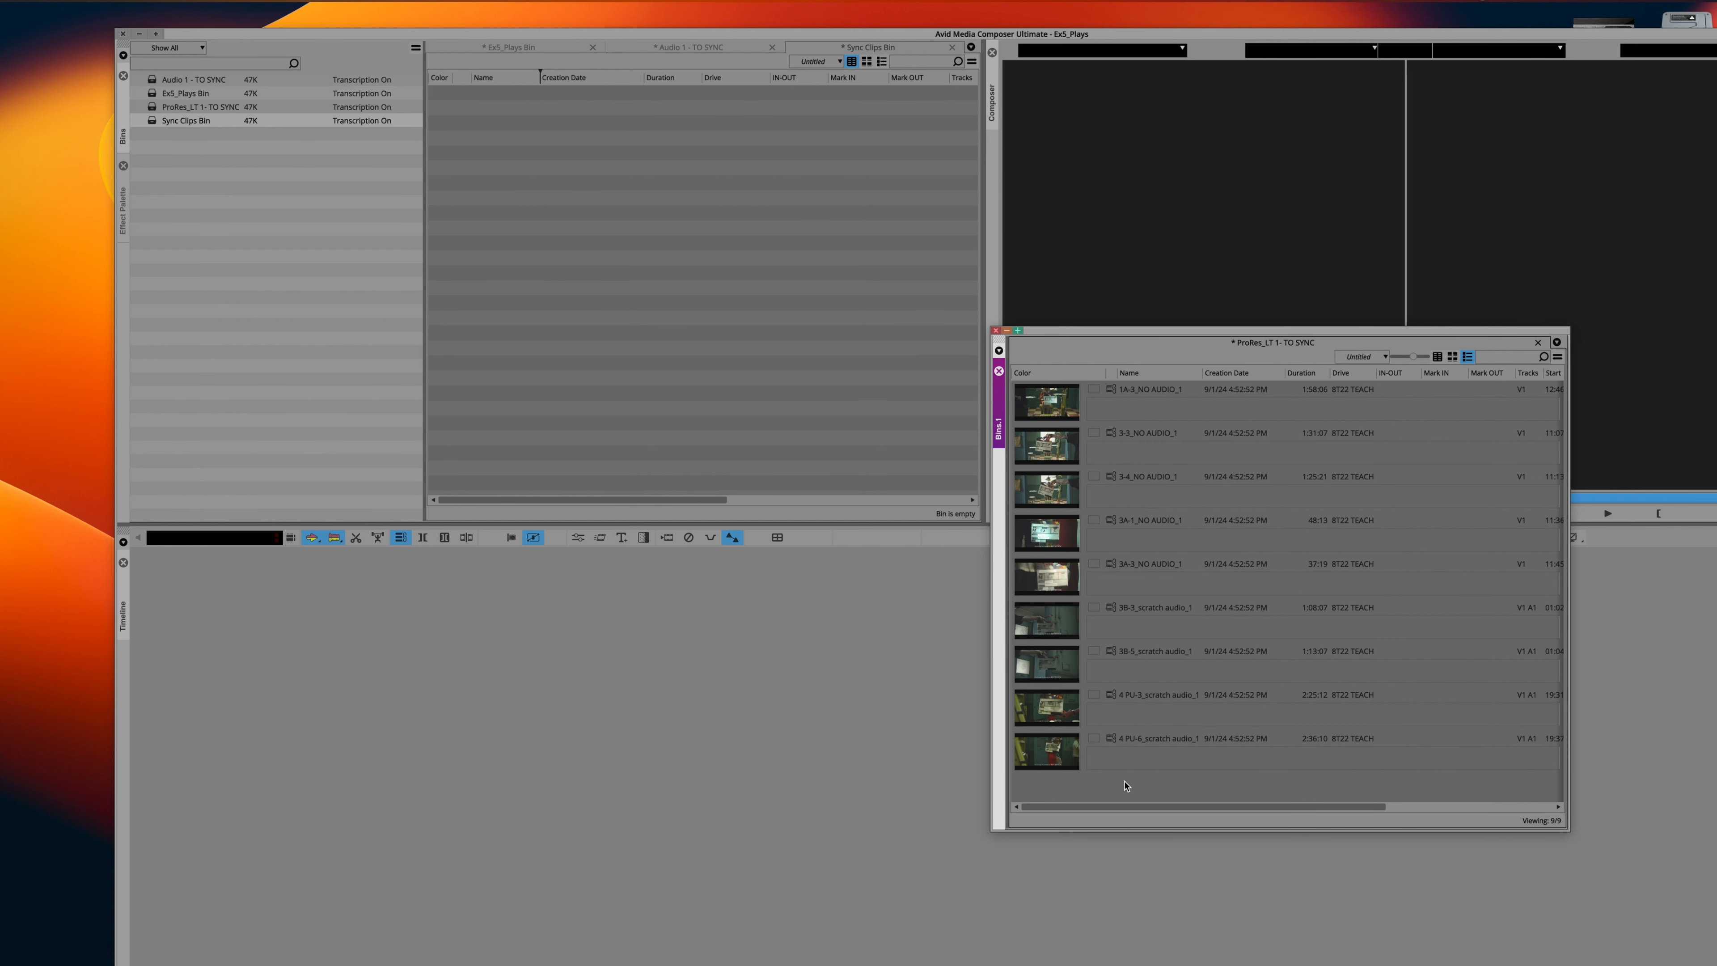
{"action": "left_click_drag", "start_coordinate": [1085, 330], "coordinate": [694, 318]}
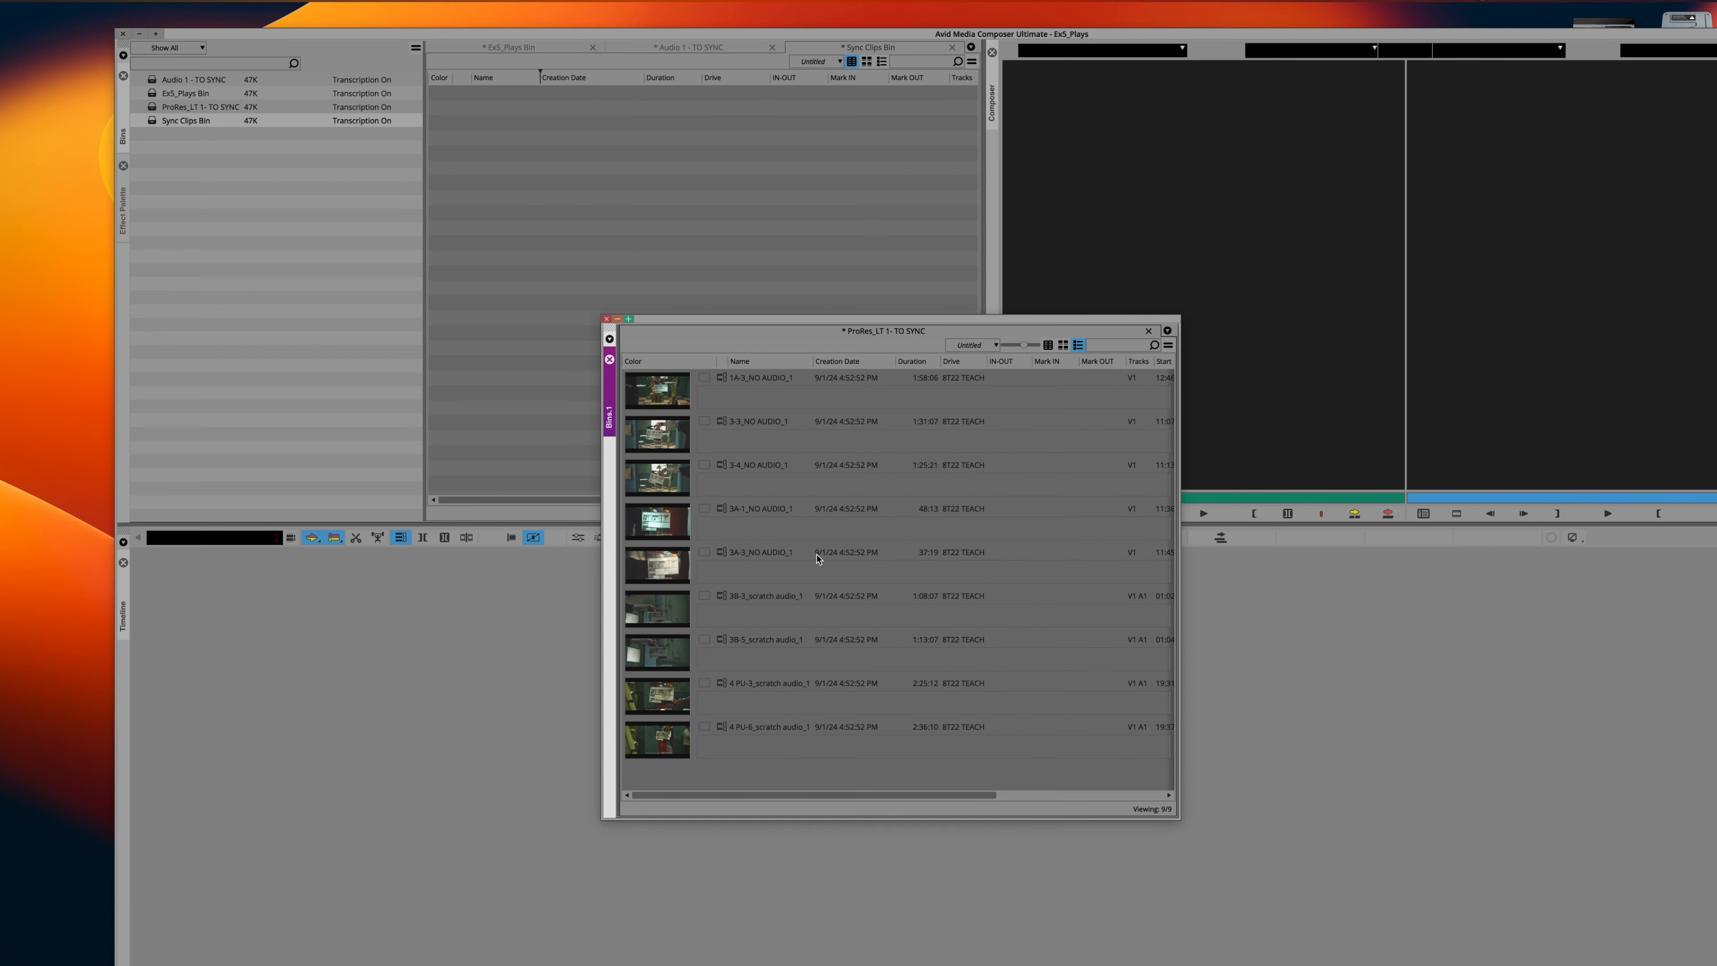
Copy the four scratch audio clips, 3B-3, 3B-5, 4 PU-3 and 4 PU-6, from the ProRes bin into the Sync Clips Bin
{"action": "left_click_drag", "start_coordinate": [753, 772], "coordinate": [635, 594]}
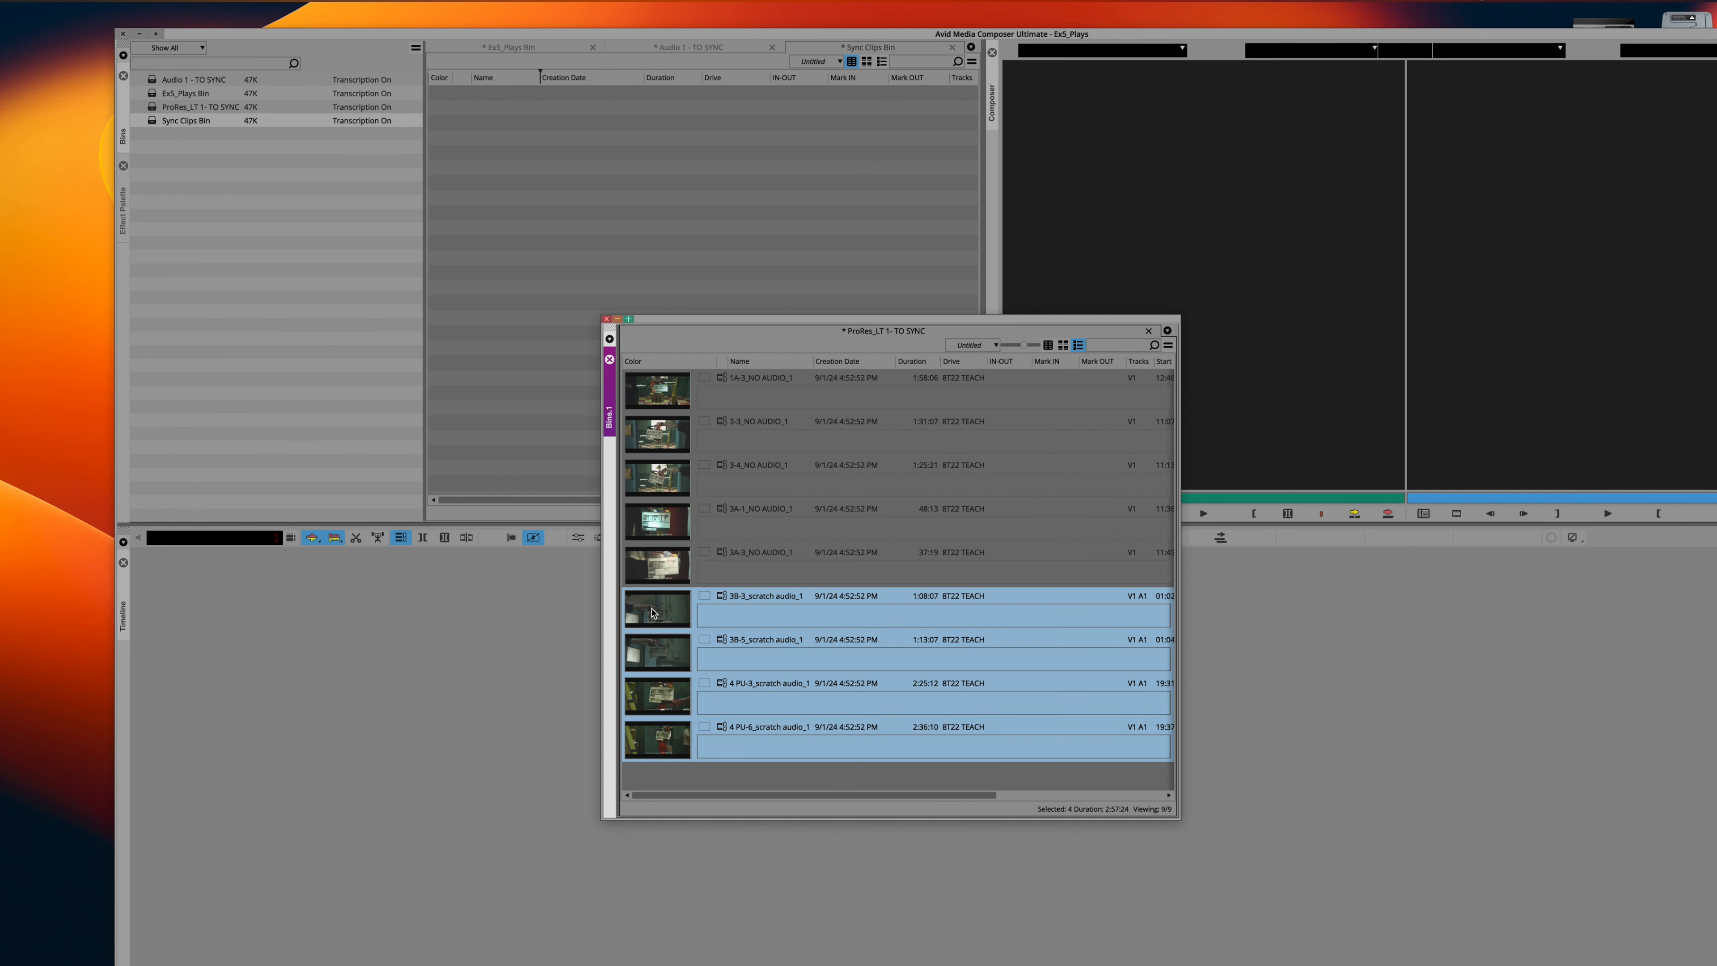
{"action": "left_click_drag", "start_coordinate": [652, 612], "coordinate": [516, 236]}
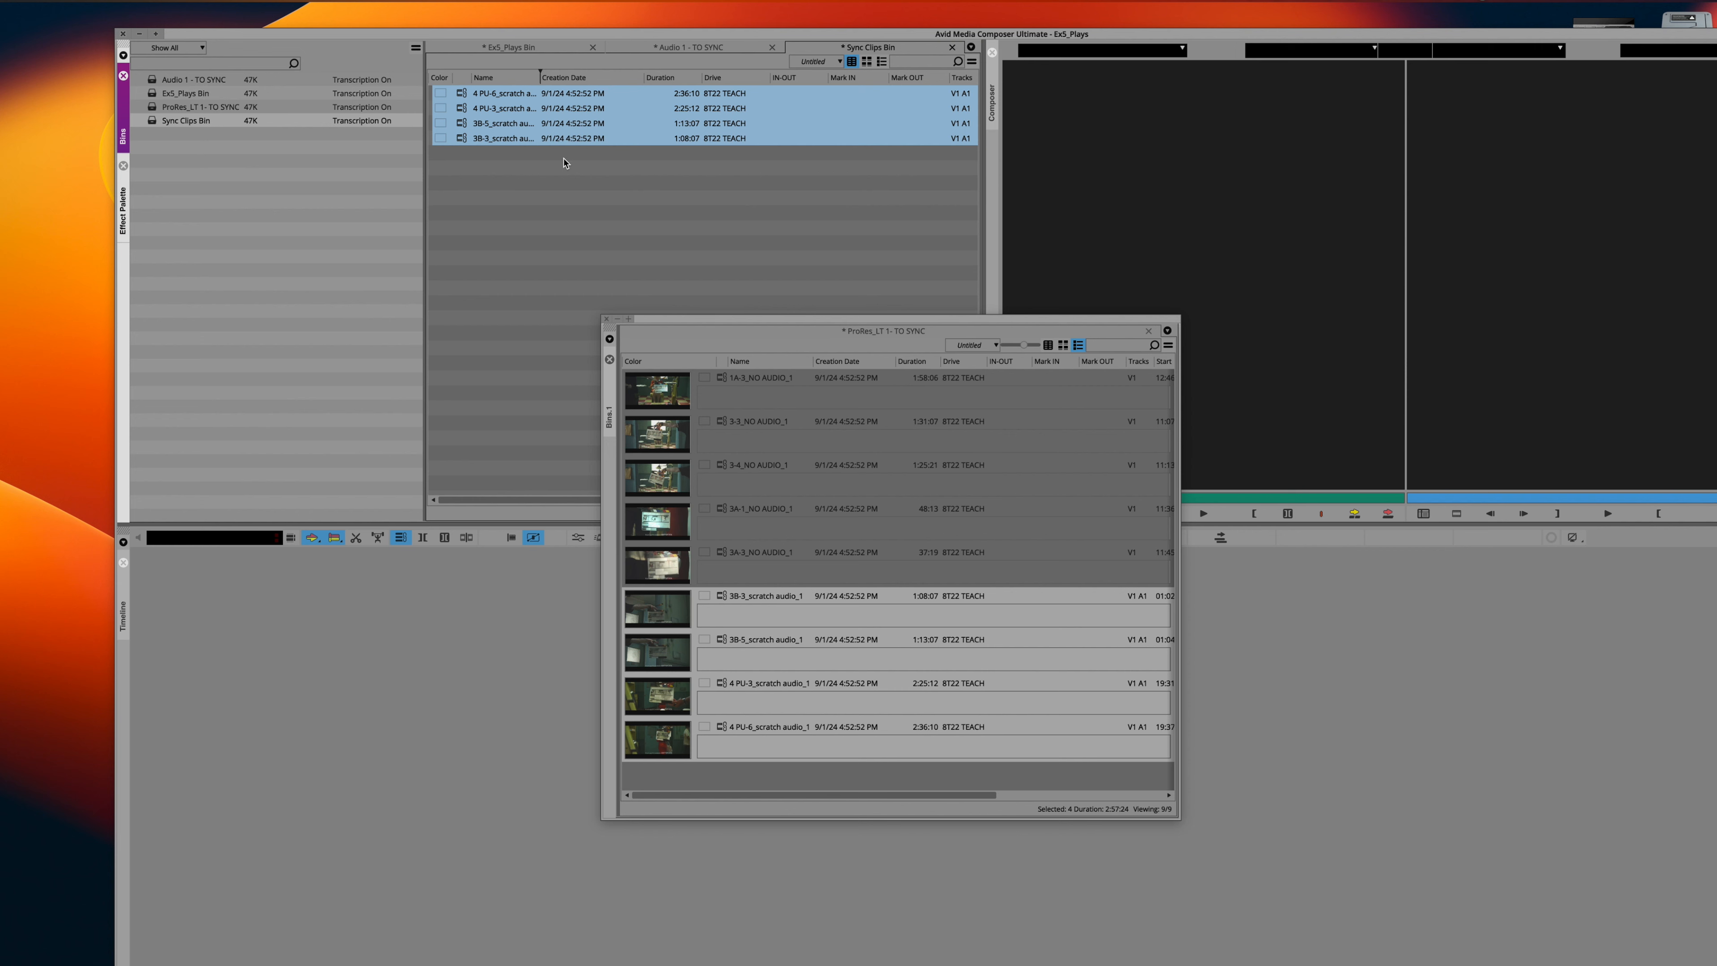
{"action": "left_click_drag", "start_coordinate": [687, 327], "coordinate": [1249, 419]}
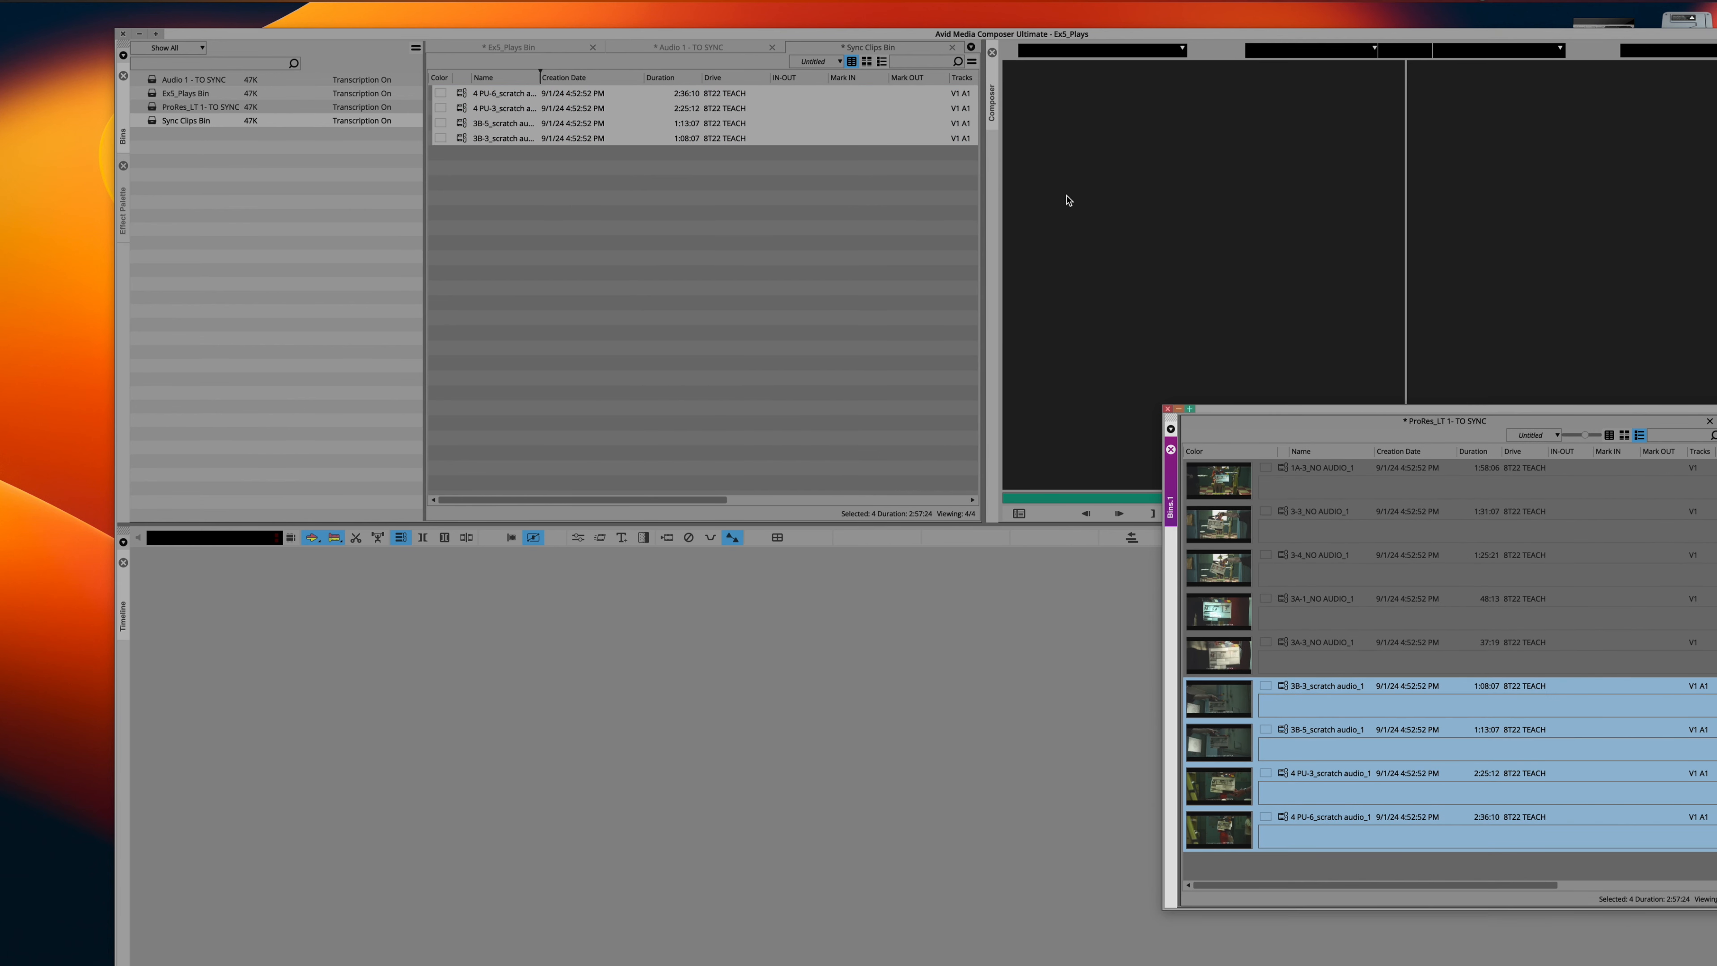
Detach the Audio 1 - TO SYNC bin into its own floating window and place it below the Sync Clips Bin's contents
{"action": "left_click", "coordinate": [681, 50]}
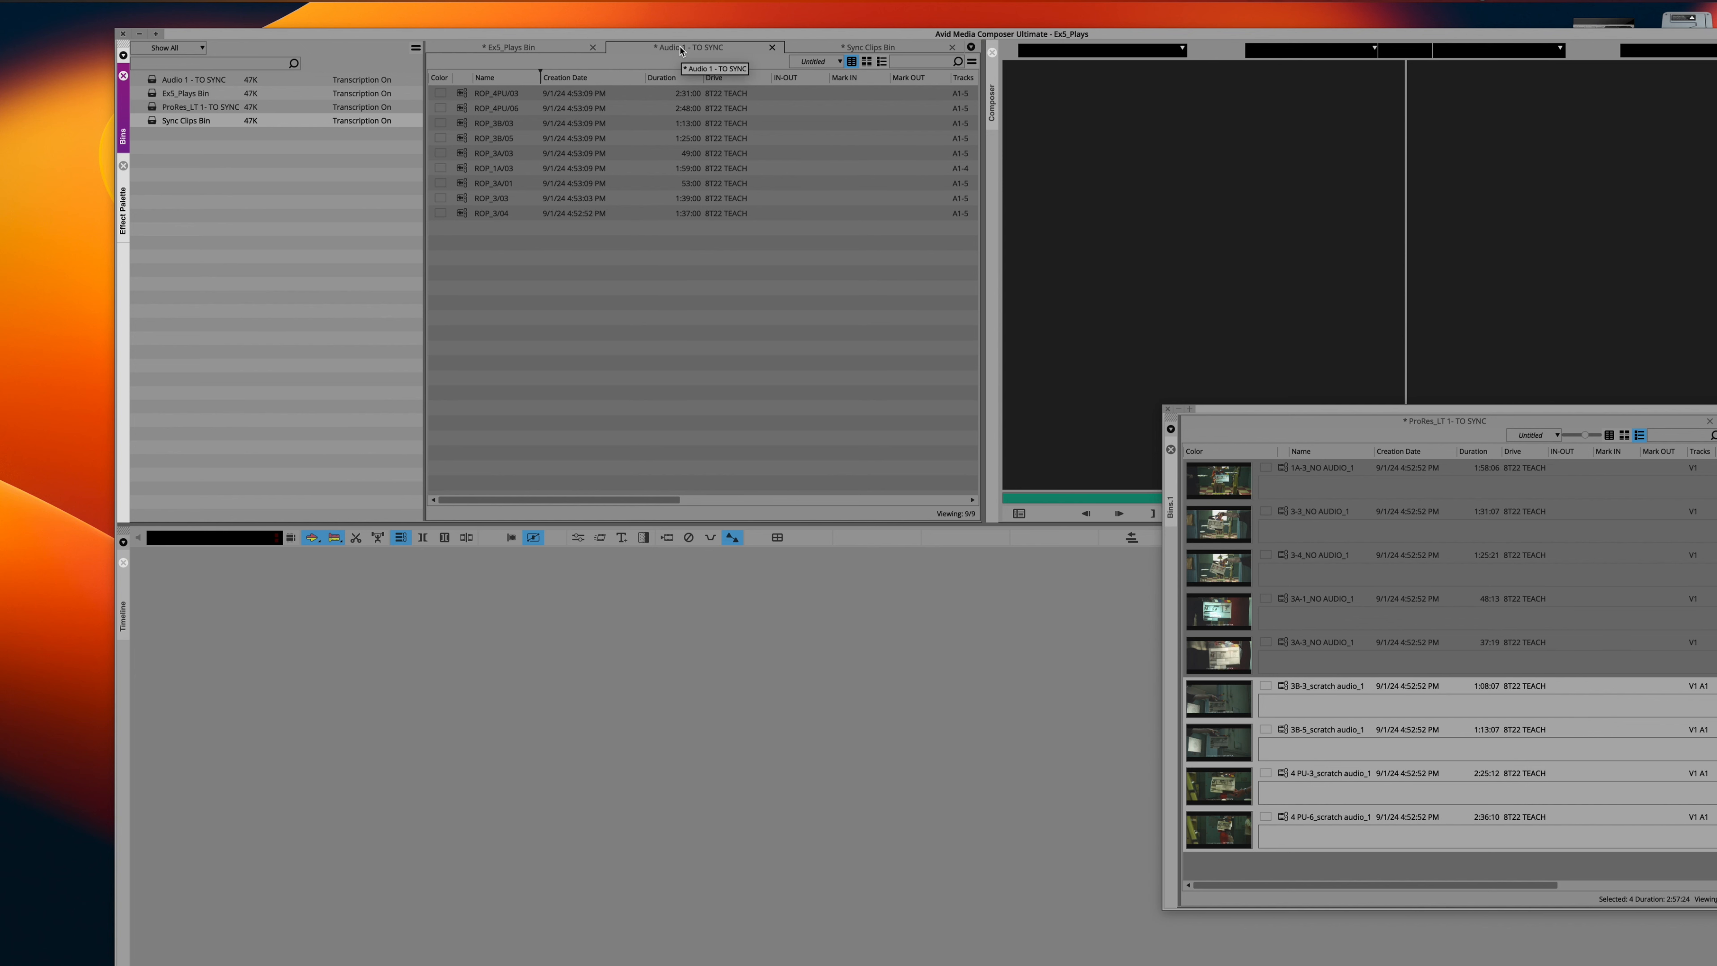
{"action": "left_click_drag", "start_coordinate": [680, 51], "coordinate": [1091, 353]}
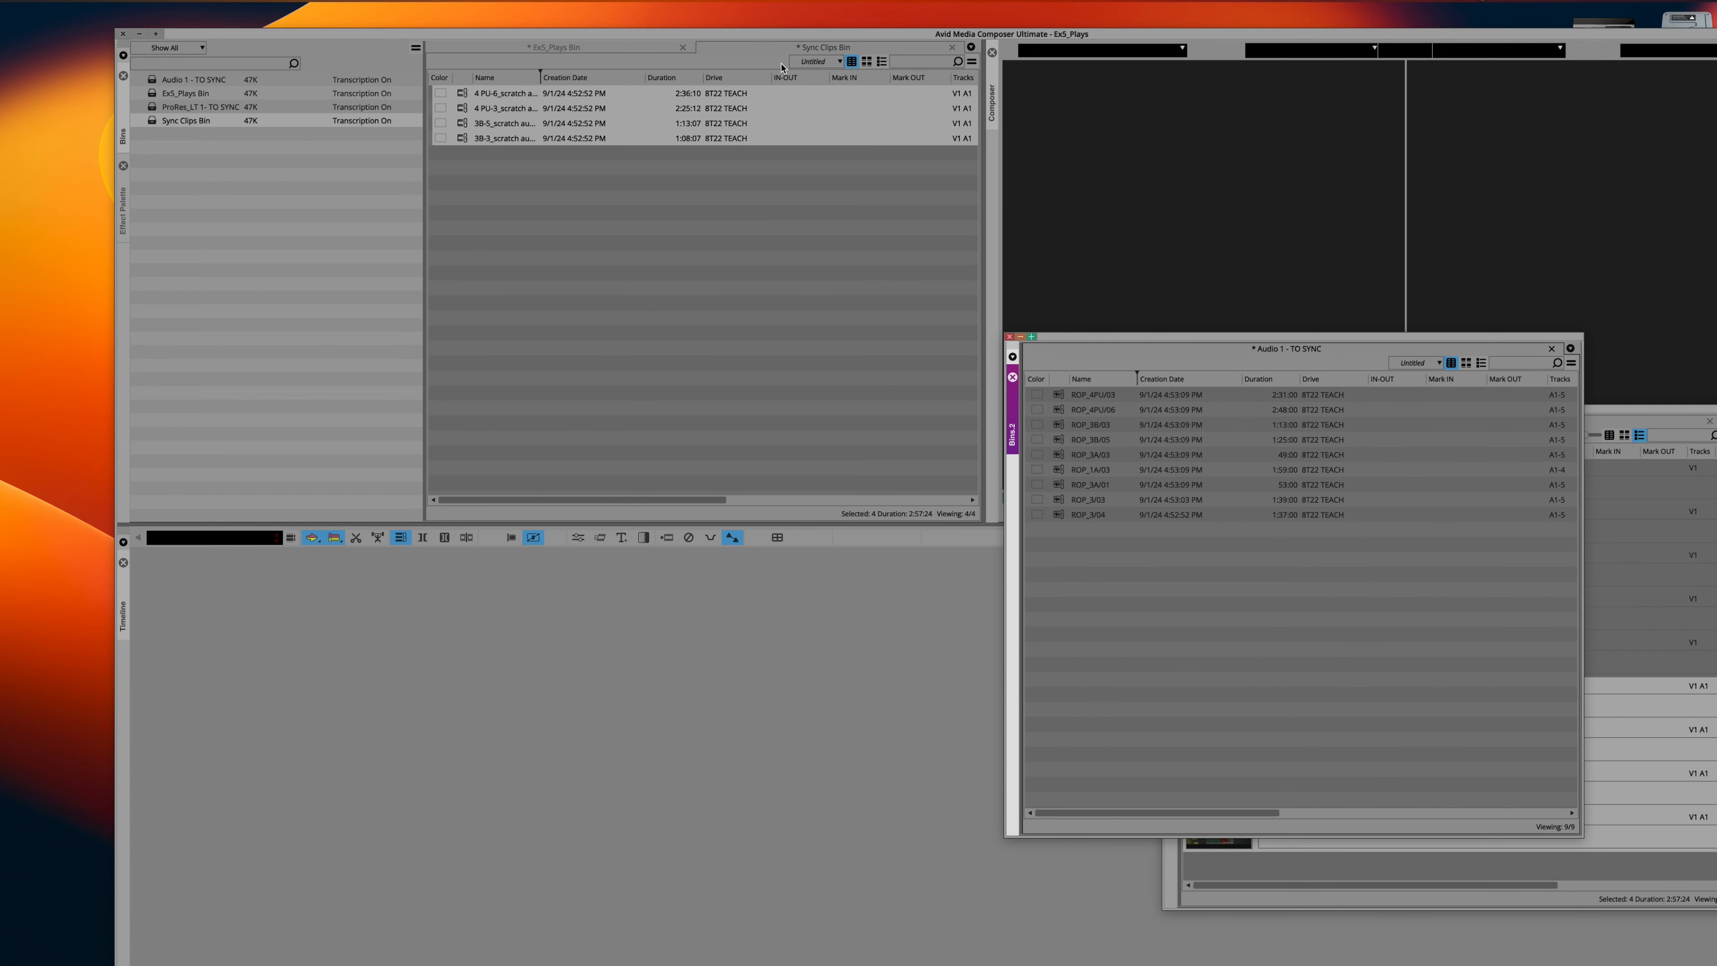
{"action": "left_click_drag", "start_coordinate": [1149, 336], "coordinate": [557, 435]}
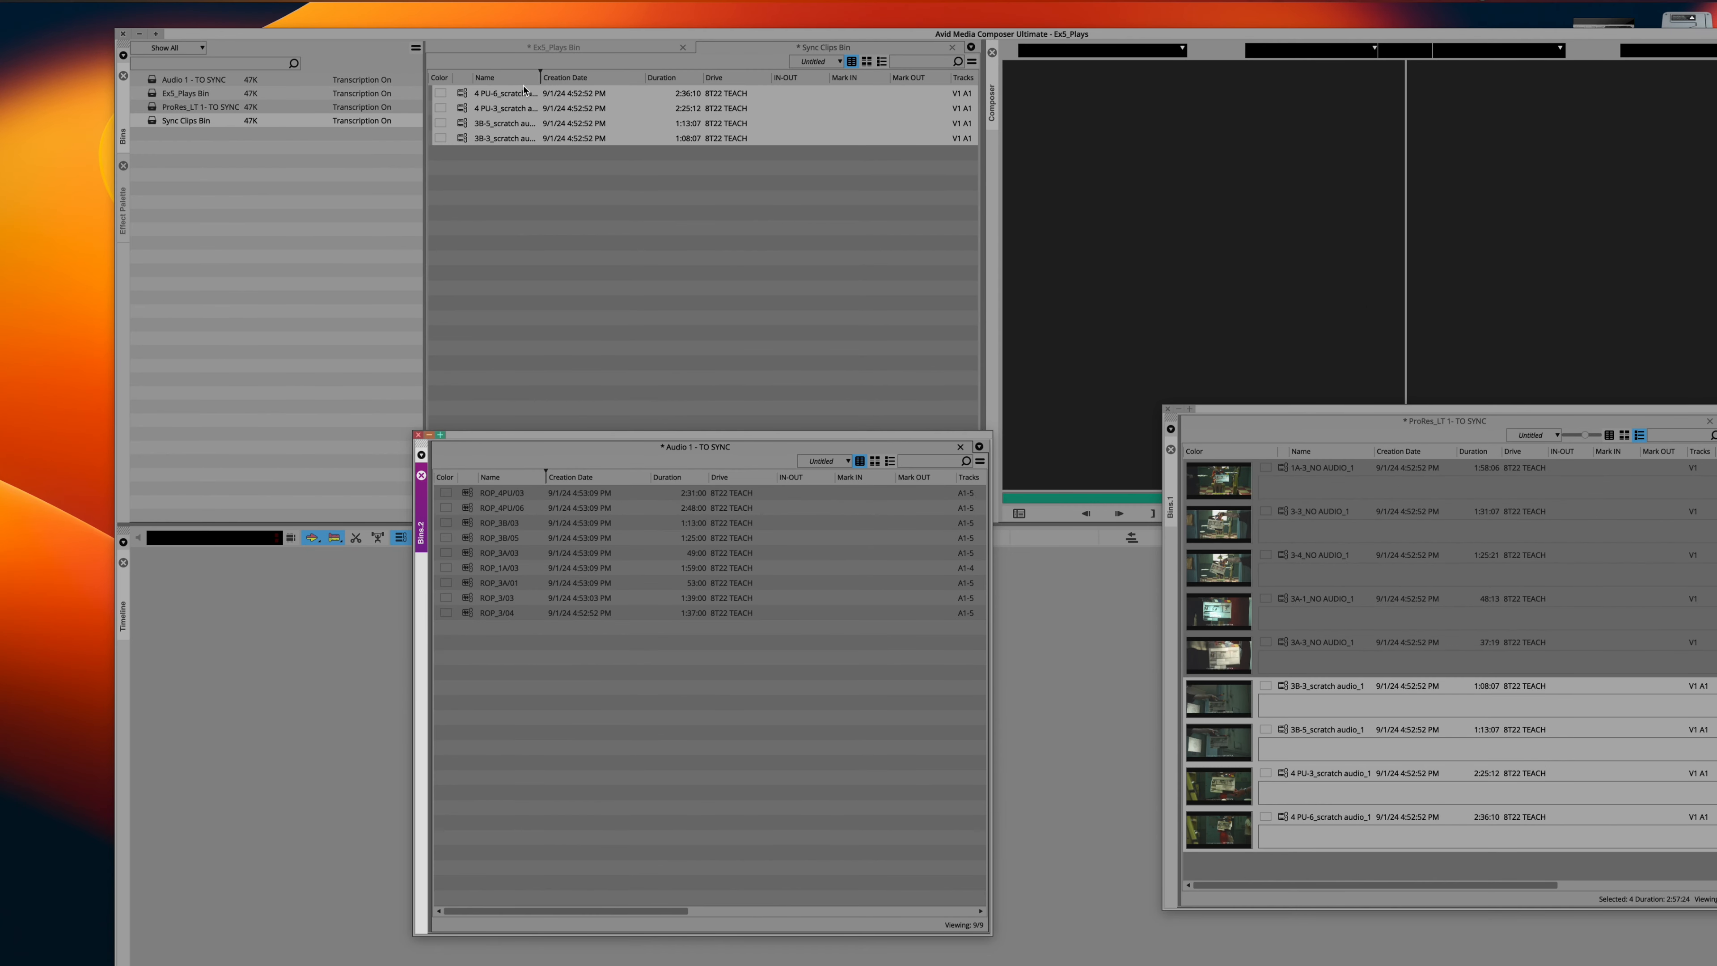
Sort the clips in the Sync Clips Bin and the Audio 1 - TO SYNC bin by name in ascending order
{"action": "left_click", "coordinate": [489, 80]}
{"action": "key", "text": "super+e"}
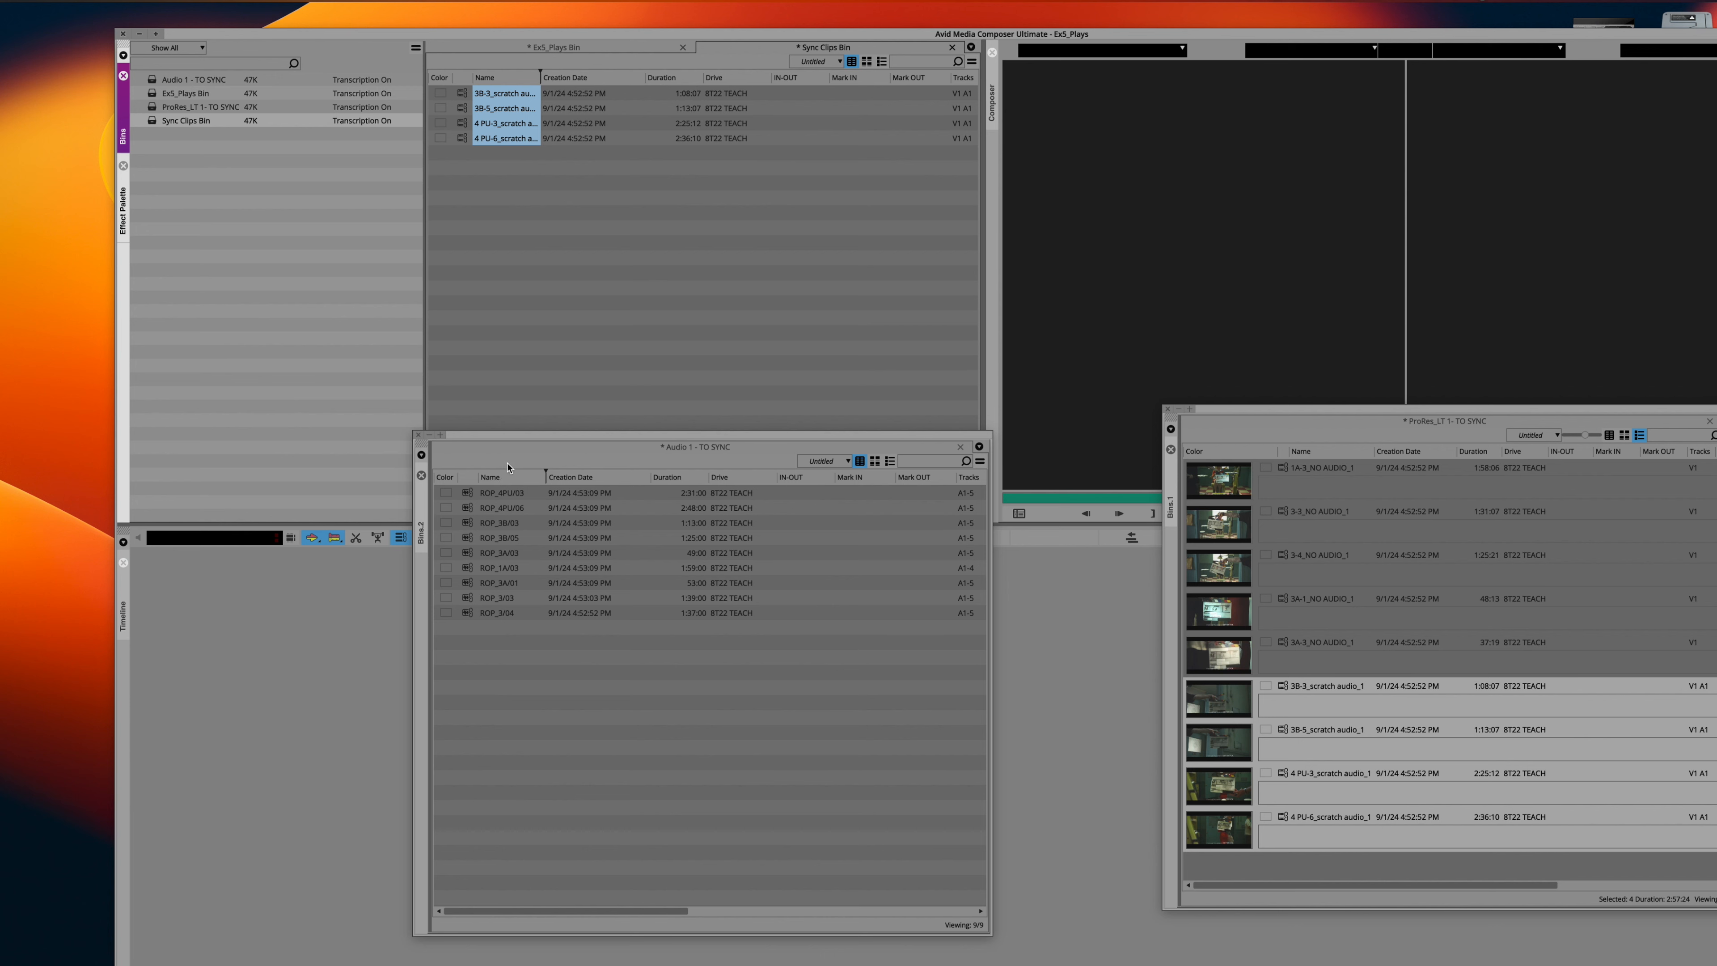
{"action": "left_click", "coordinate": [508, 478]}
{"action": "key", "text": "super+e"}
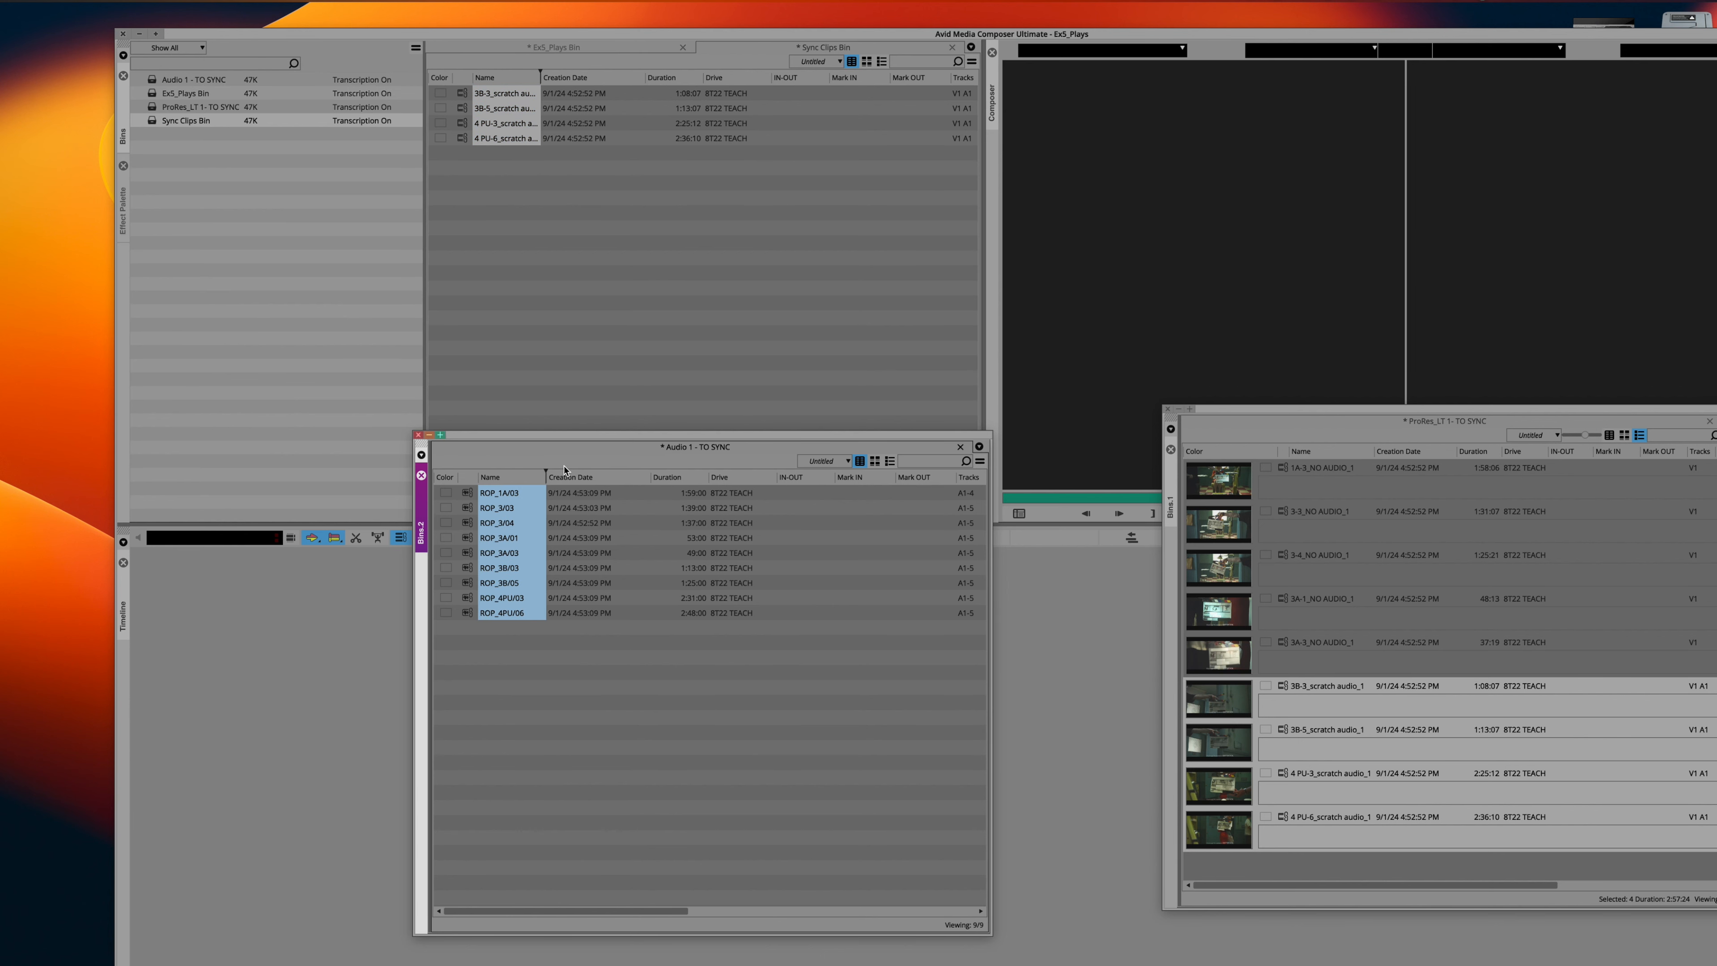
Copy the audio clips ROP_3B/03, ROP_3B/05, ROP_4PU/03 and ROP_4PU/06 from the Audio 1 - TO SYNC bin into the Sync Clips Bin
{"action": "left_click_drag", "start_coordinate": [526, 441], "coordinate": [1142, 166]}
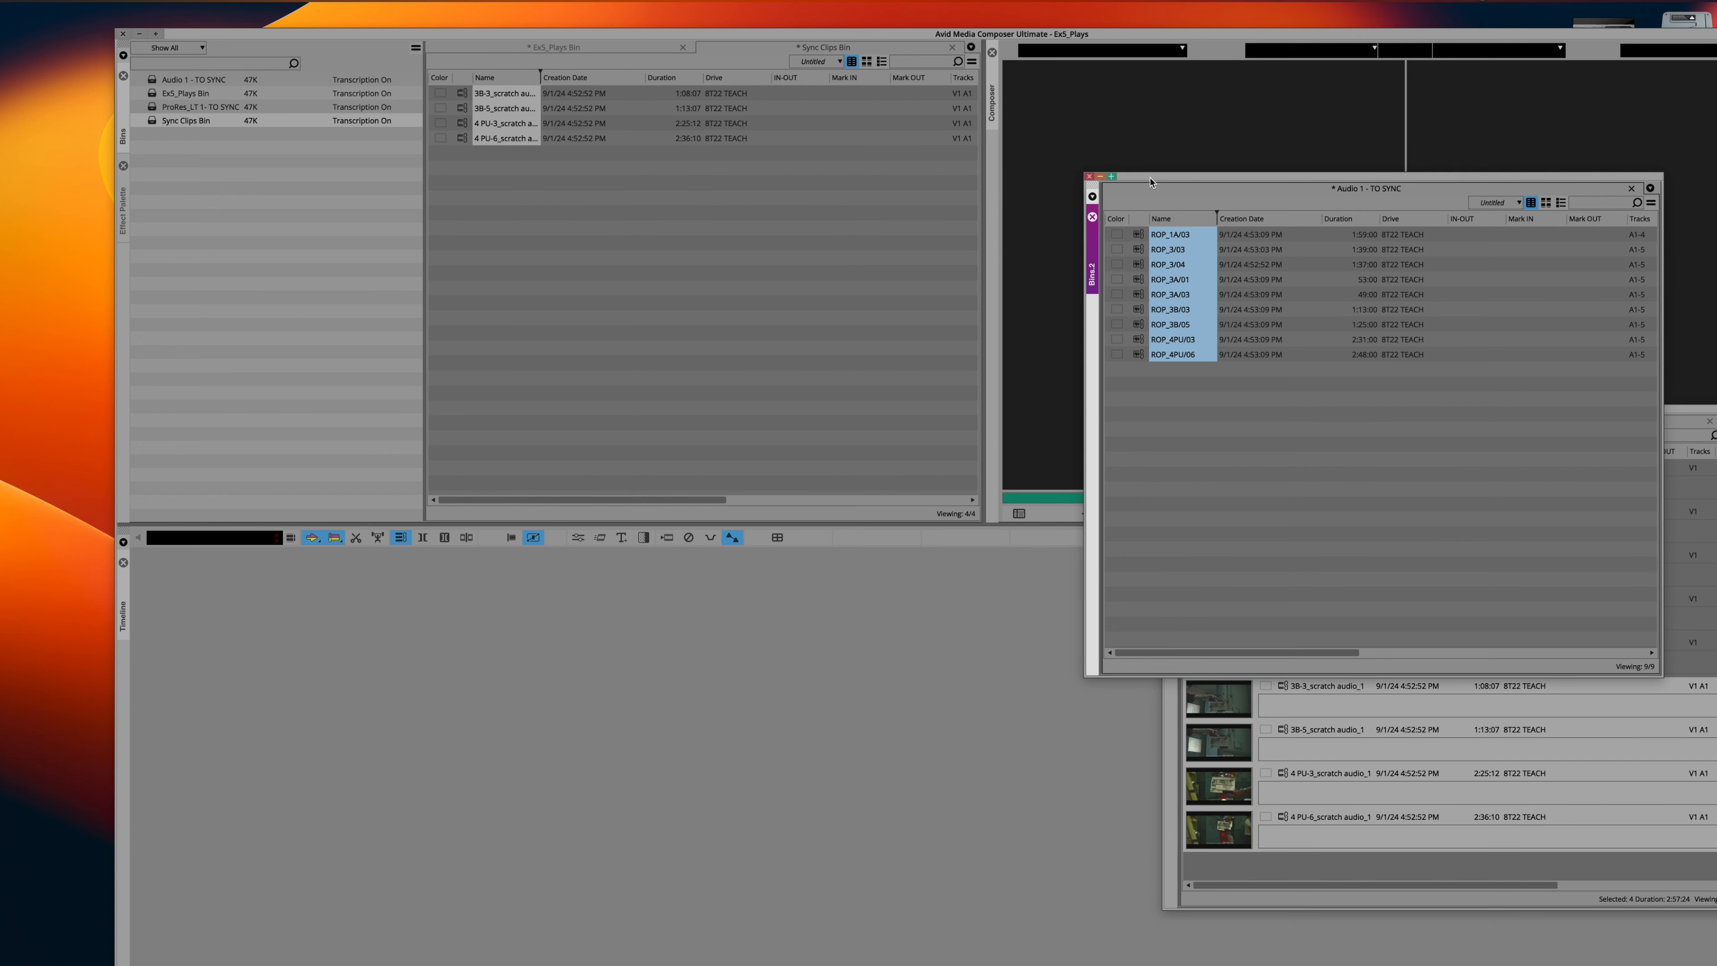
{"action": "left_click_drag", "start_coordinate": [1156, 189], "coordinate": [537, 303]}
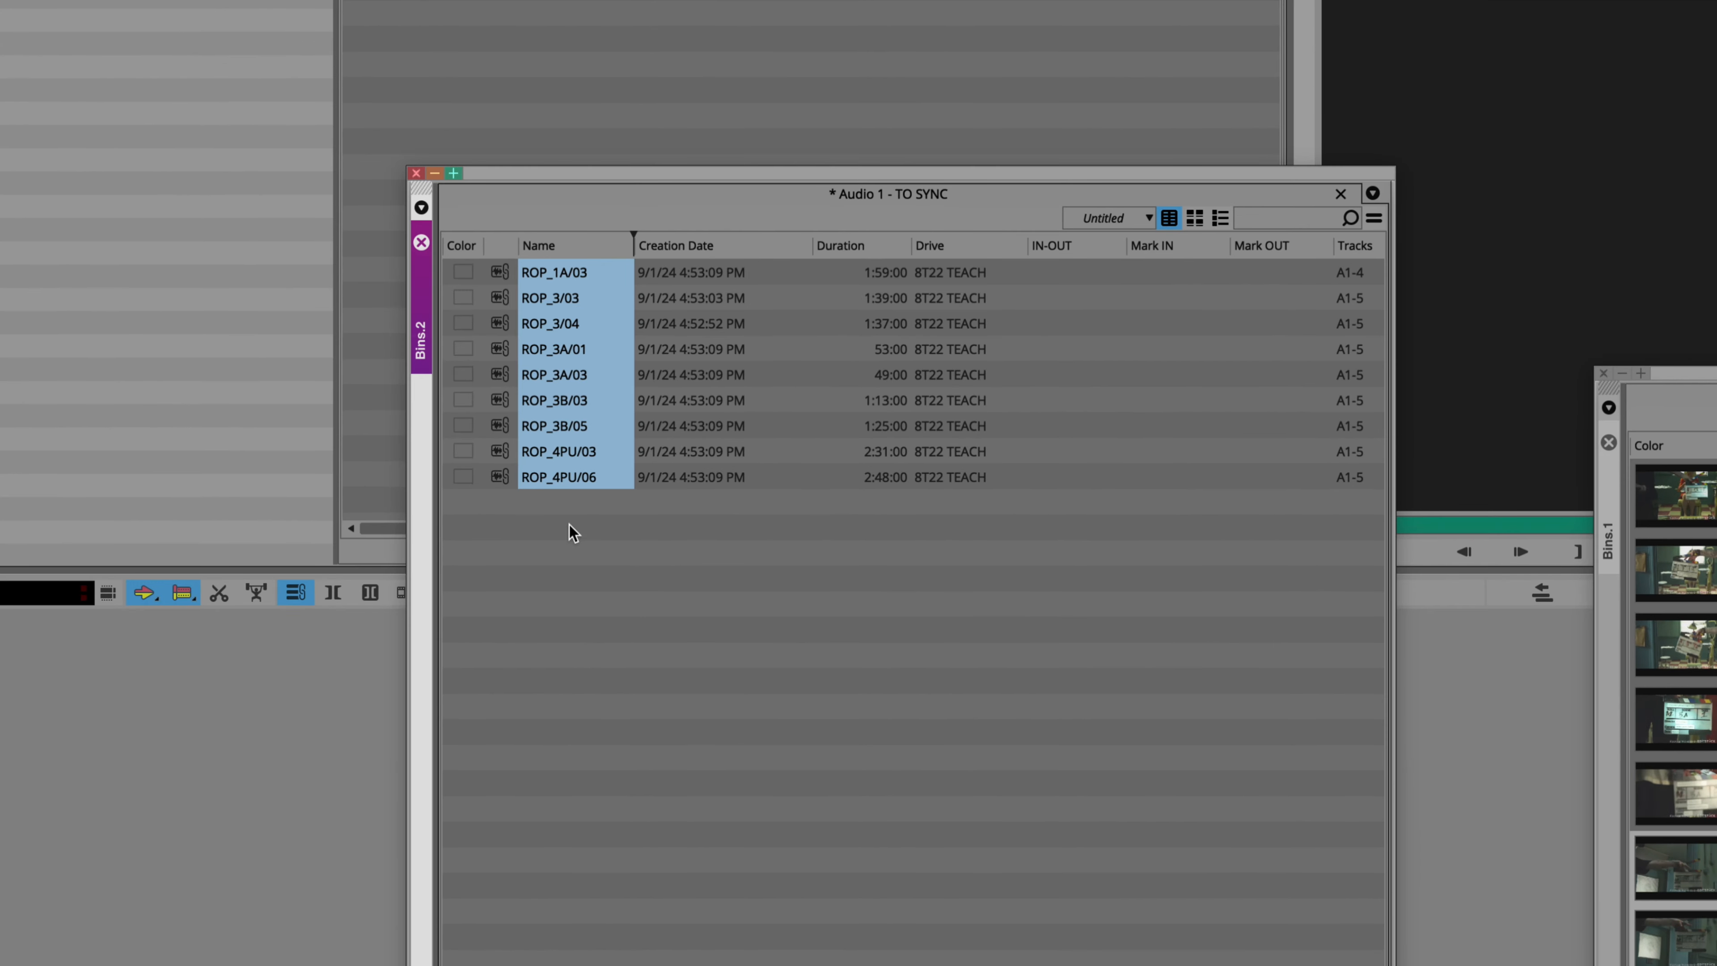
{"action": "left_click", "coordinate": [565, 499]}
{"action": "left_click_drag", "start_coordinate": [588, 516], "coordinate": [444, 390]}
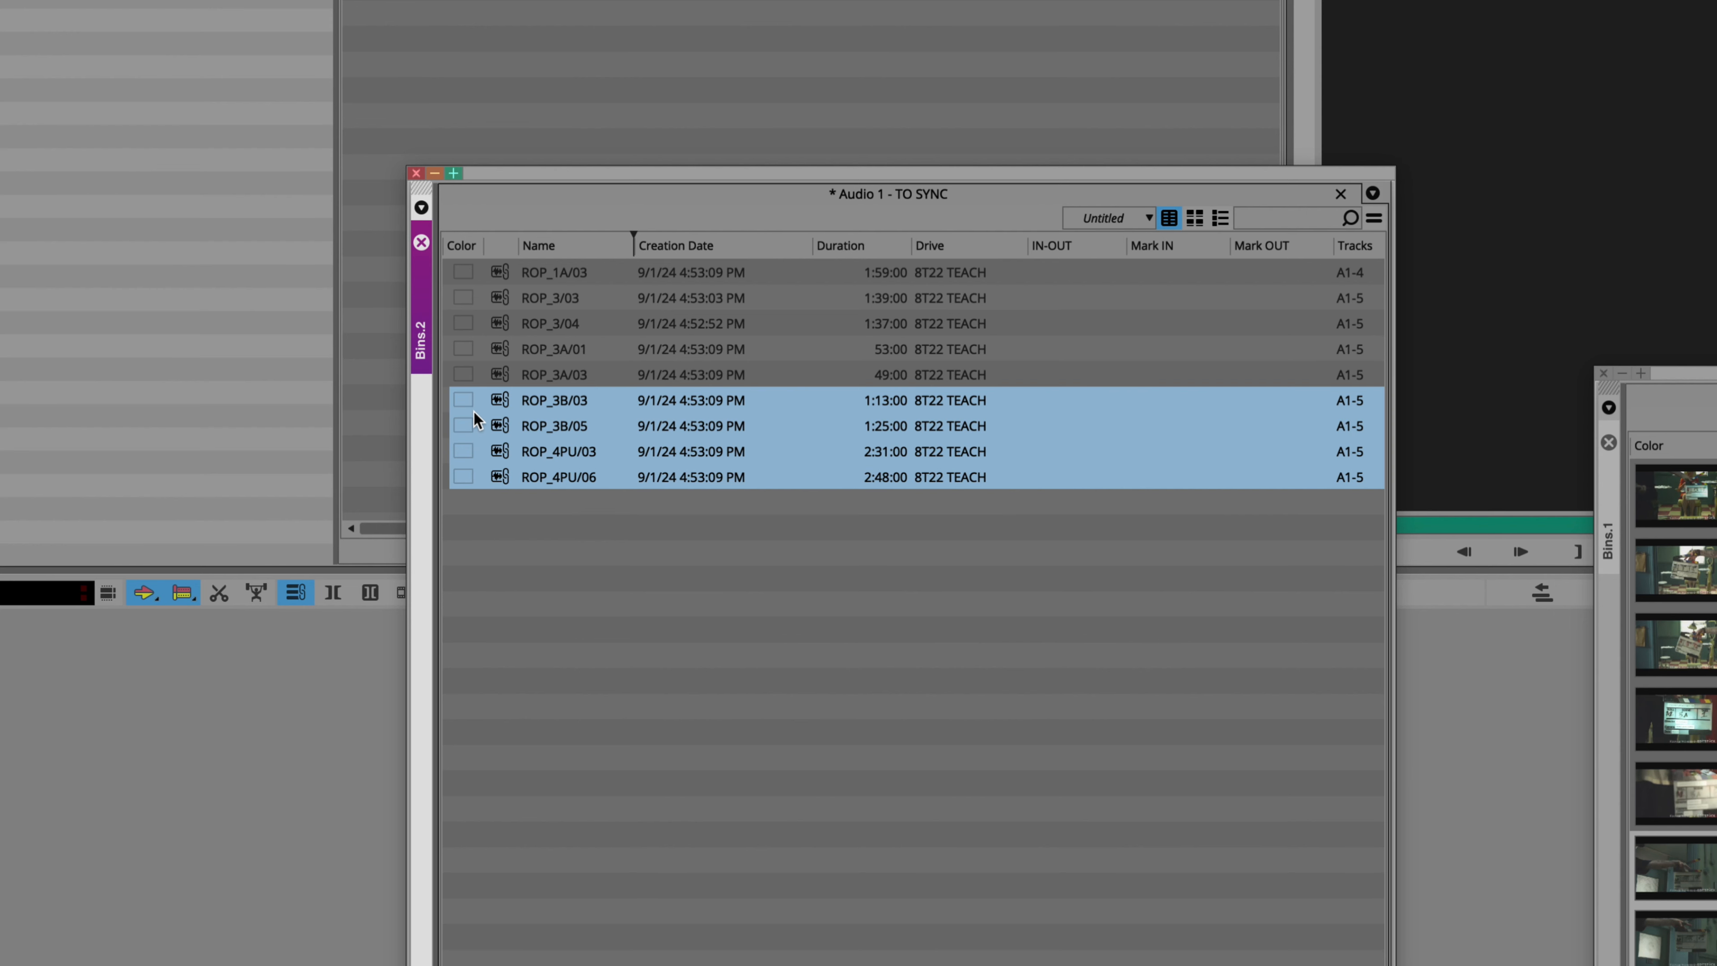
{"action": "left_click_drag", "start_coordinate": [471, 399], "coordinate": [507, 98]}
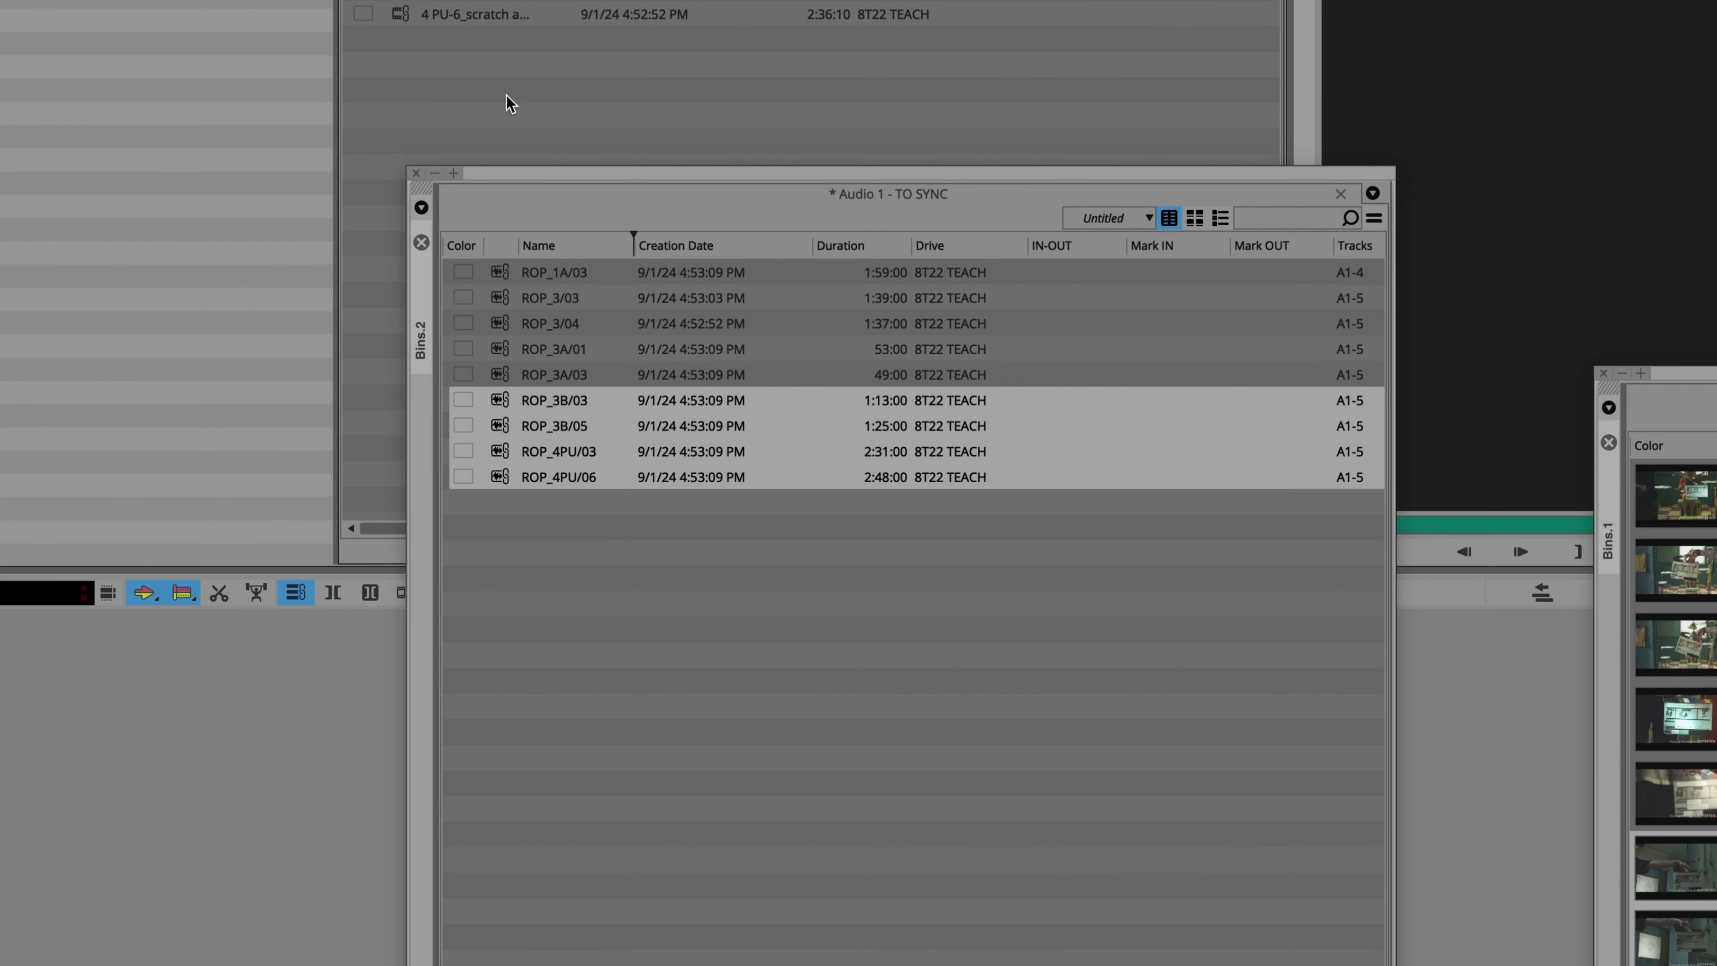
{"action": "left_click_drag", "start_coordinate": [543, 174], "coordinate": [1551, 183]}
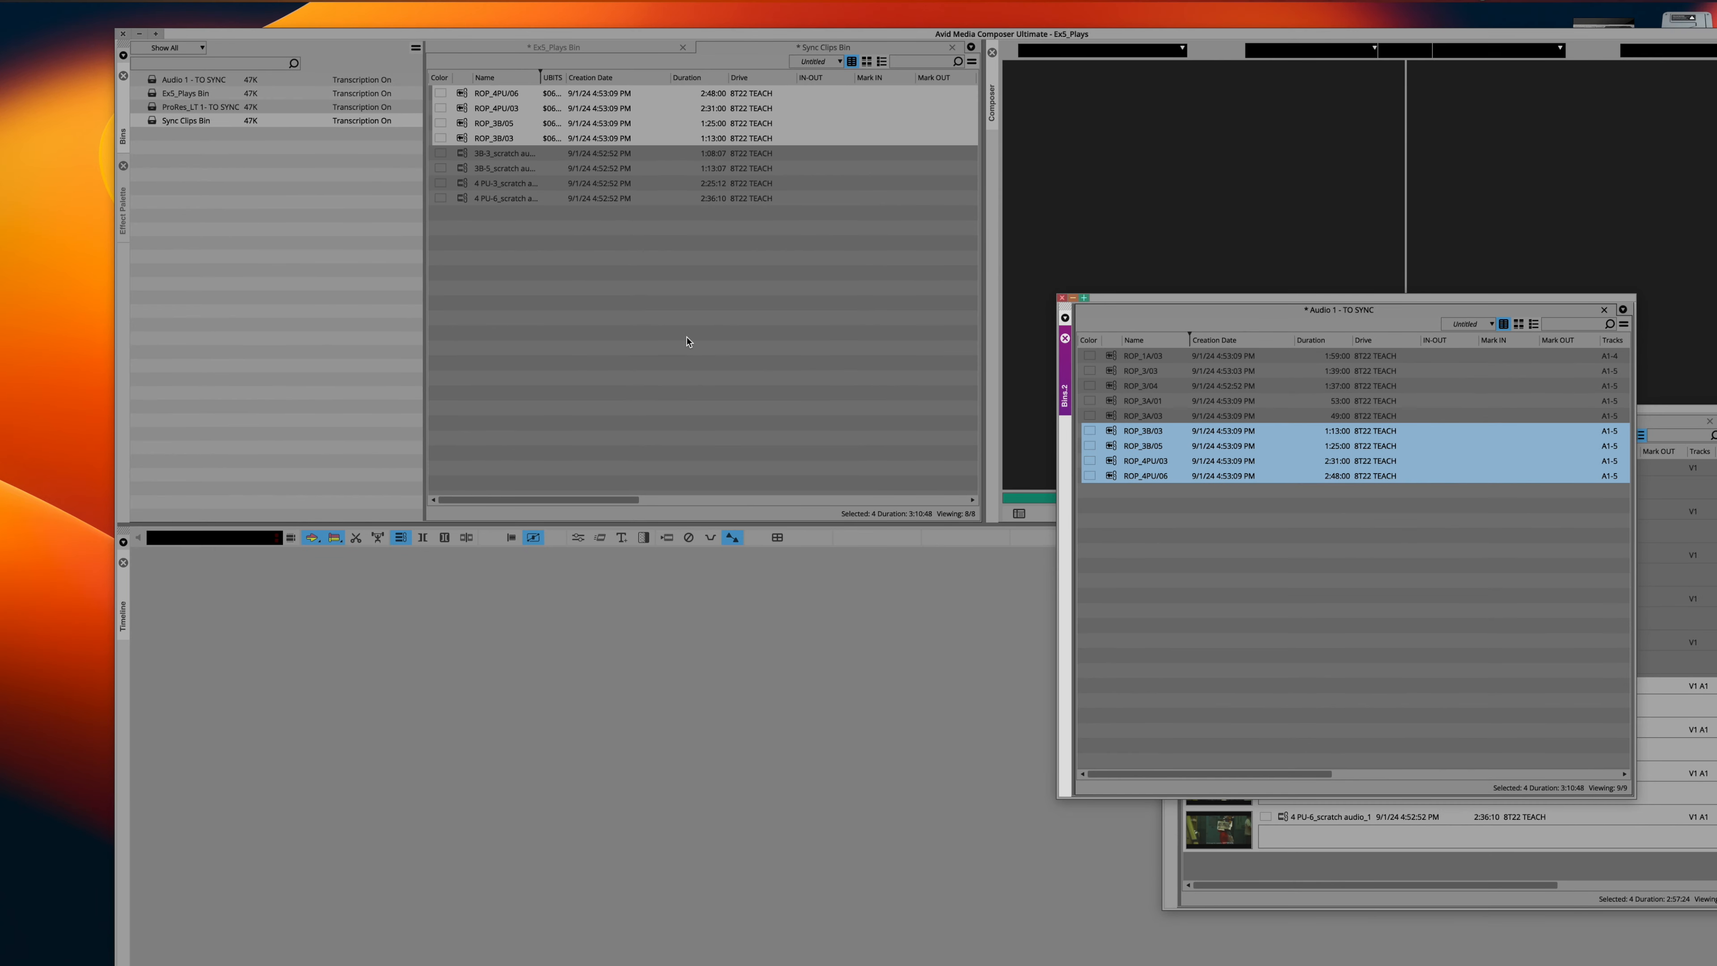
Show the Sync Clips Bin in Script view with thumbnails and sort its clips by name in ascending order
{"action": "left_click_drag", "start_coordinate": [840, 55], "coordinate": [804, 137]}
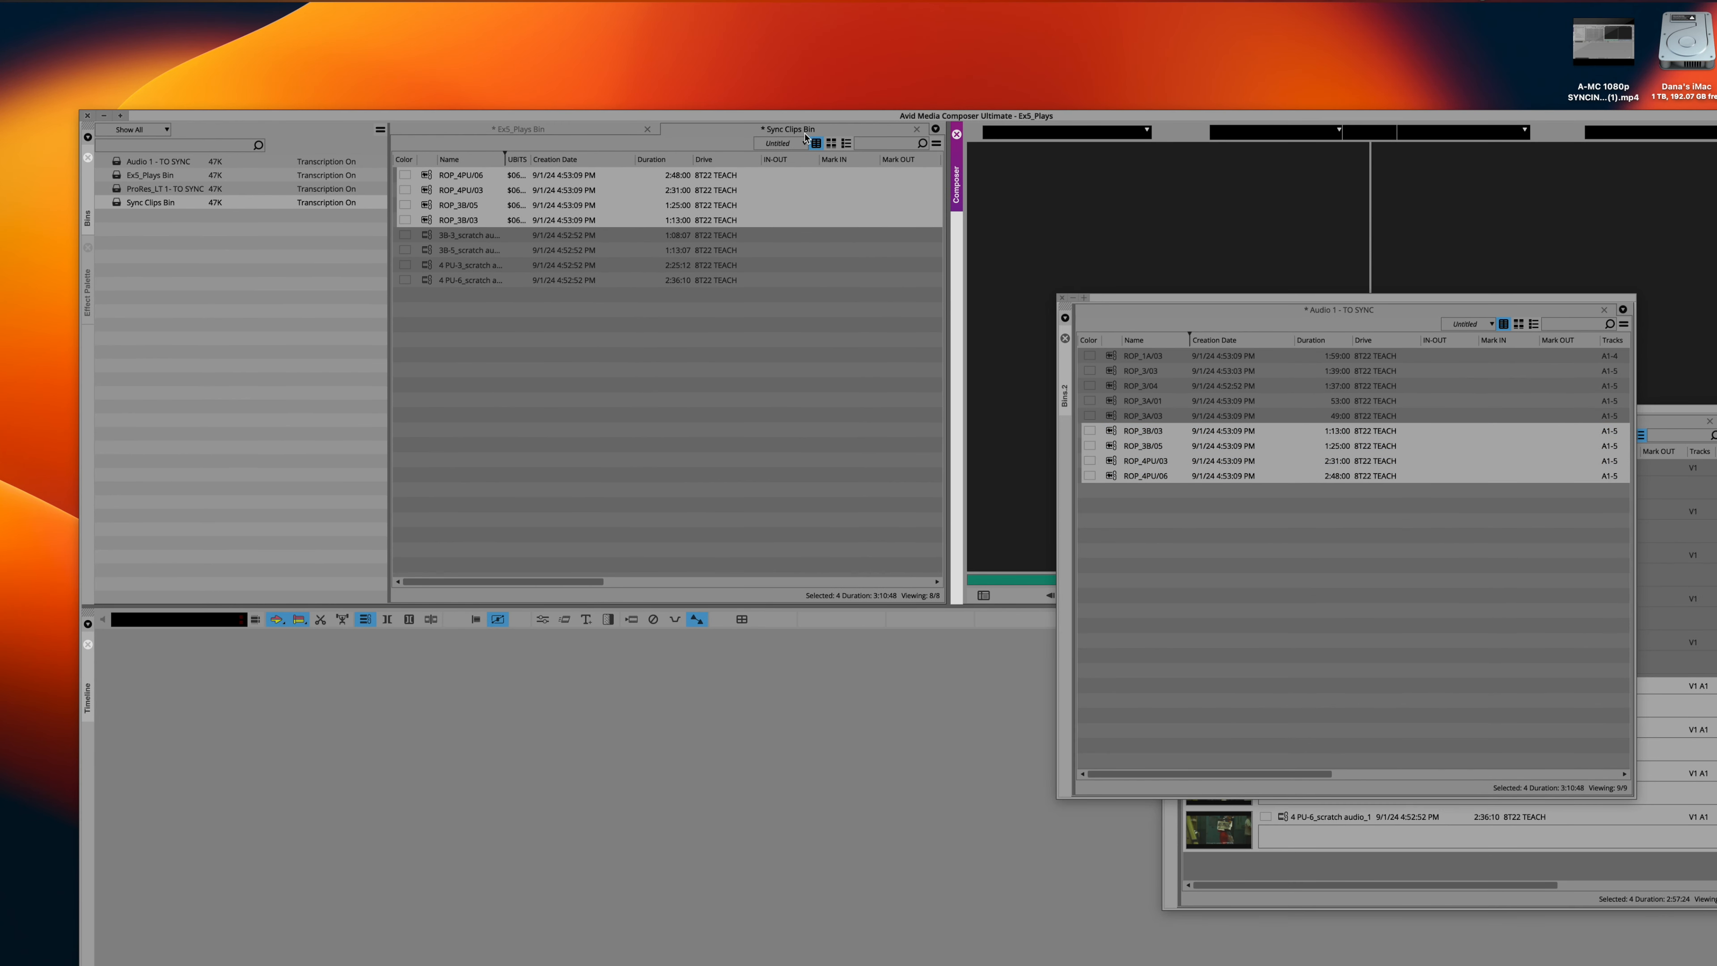
{"action": "left_click", "coordinate": [846, 143]}
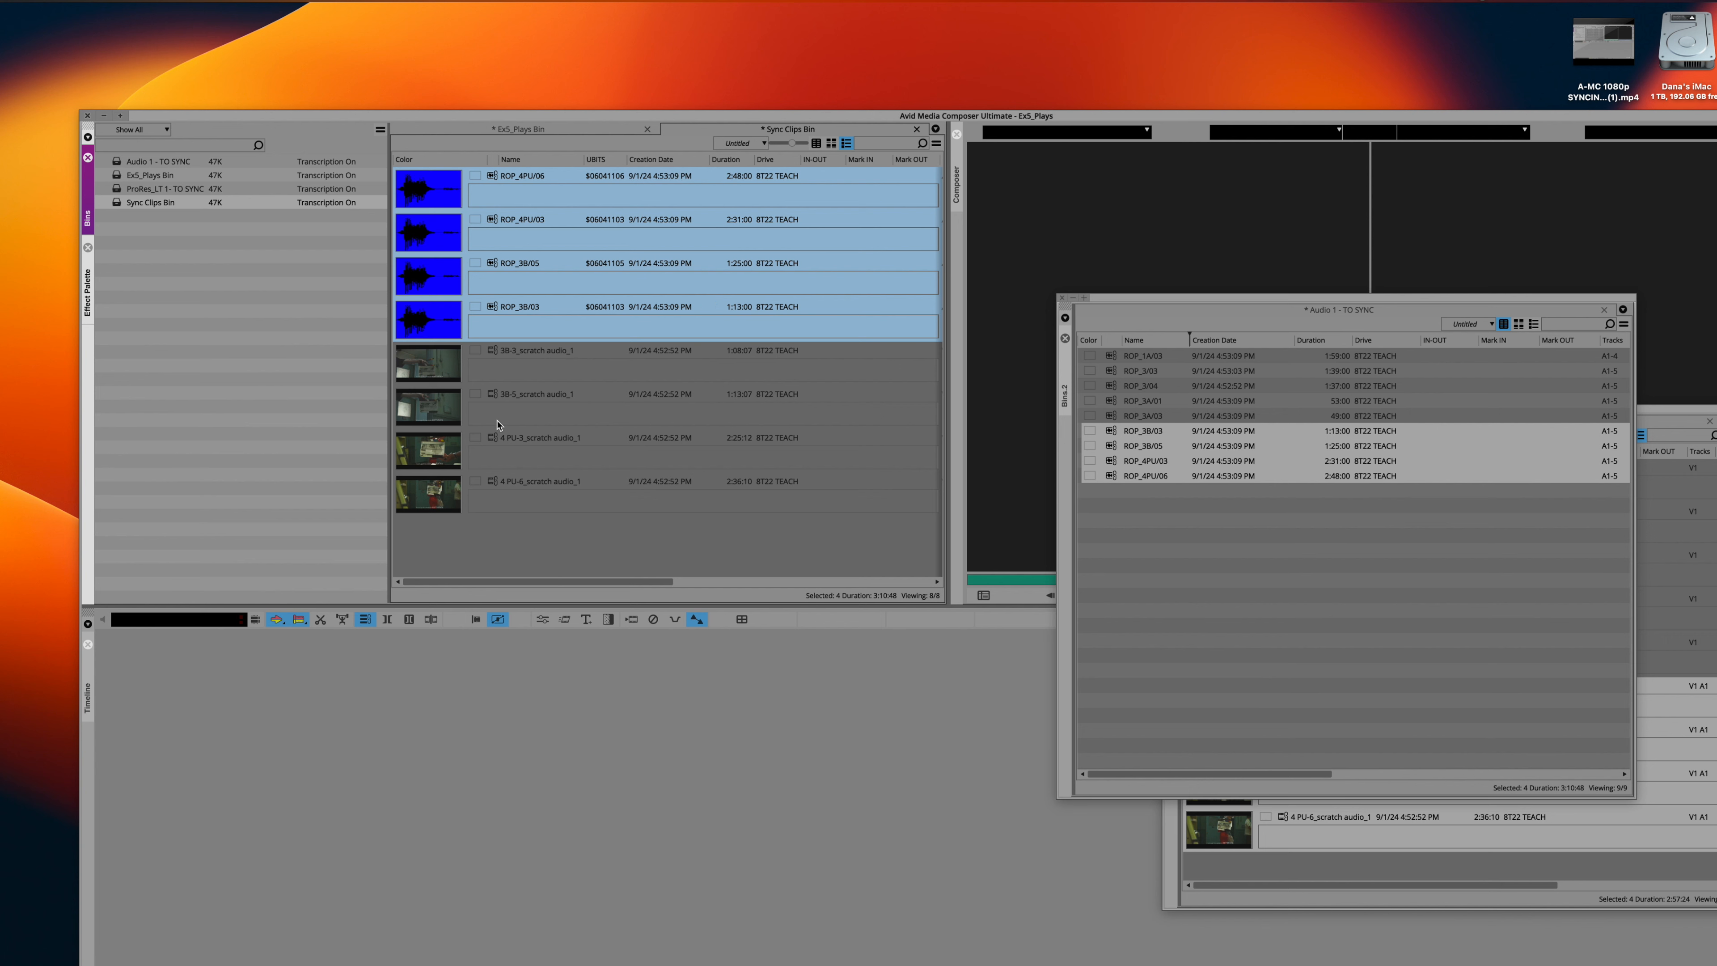
{"action": "left_click", "coordinate": [527, 162]}
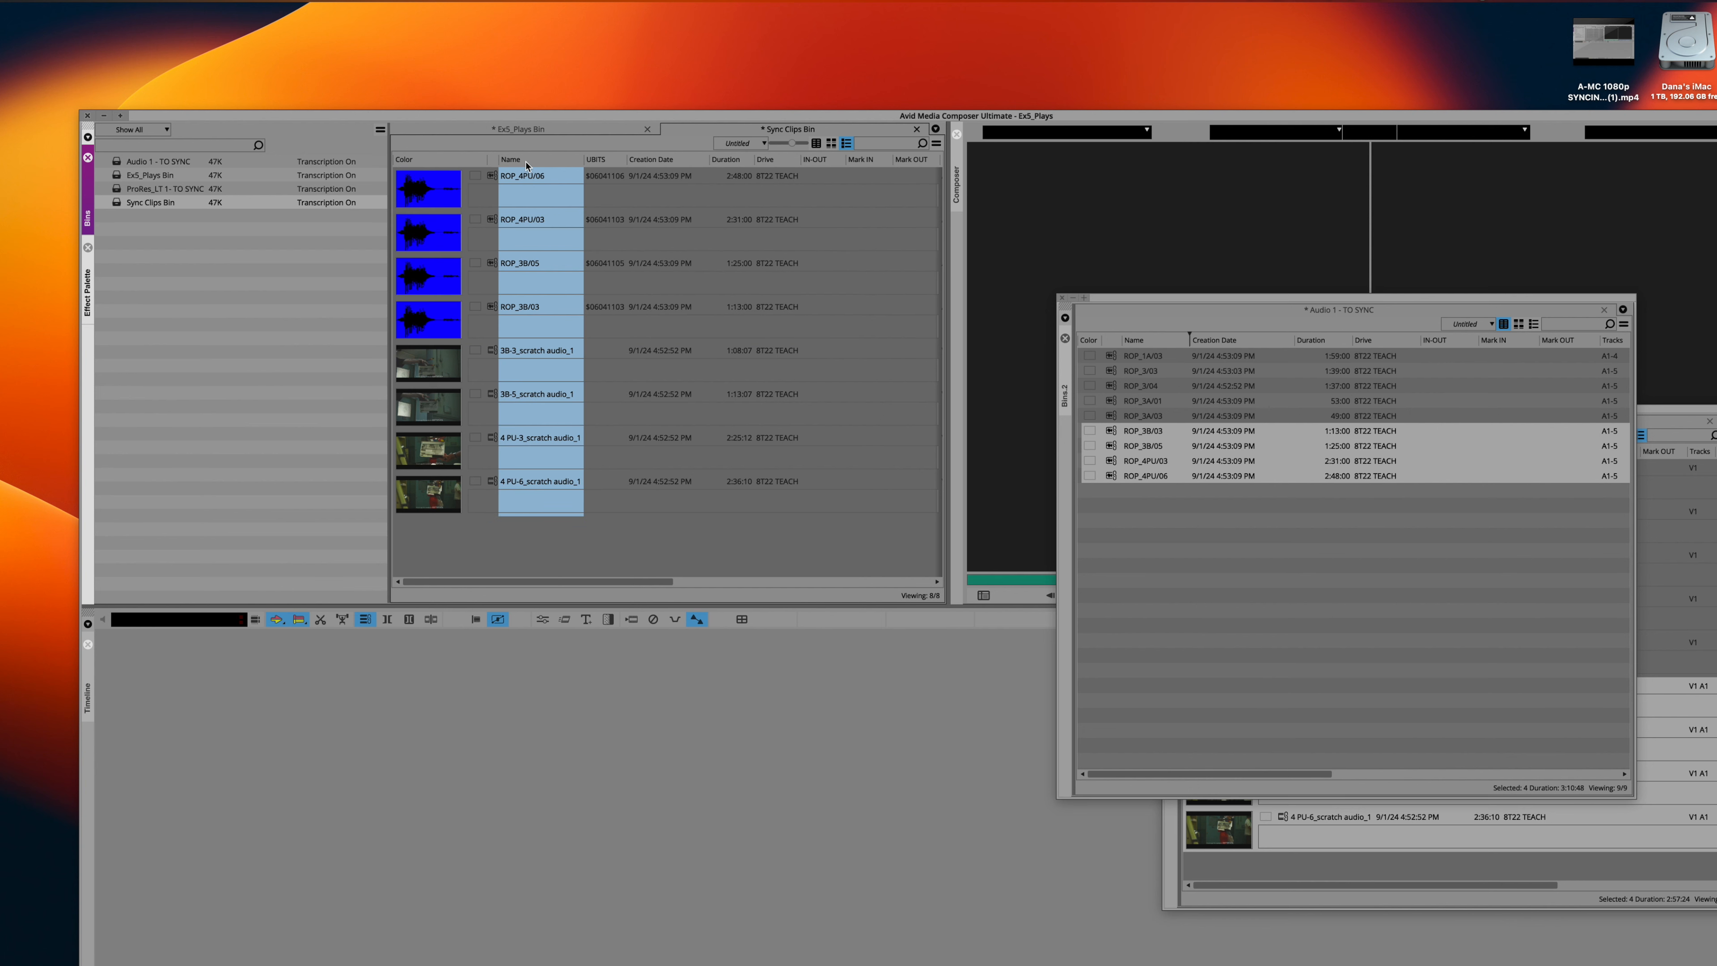
{"action": "key", "text": "super+e"}
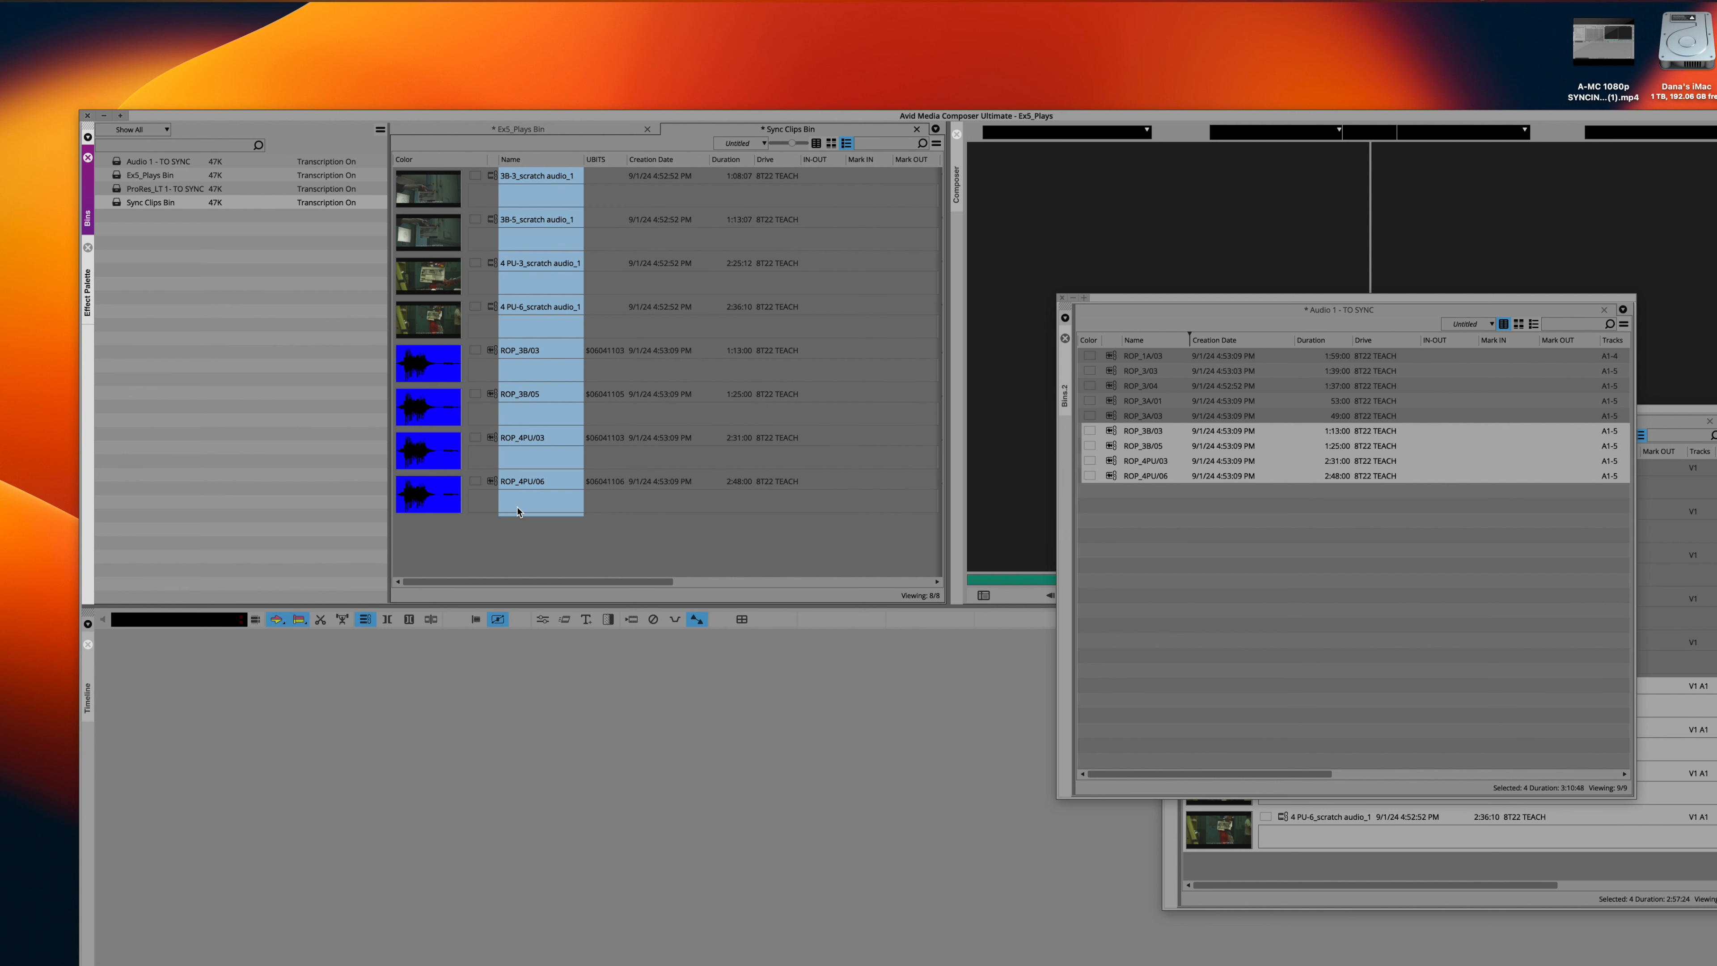
{"action": "left_click", "coordinate": [464, 550]}
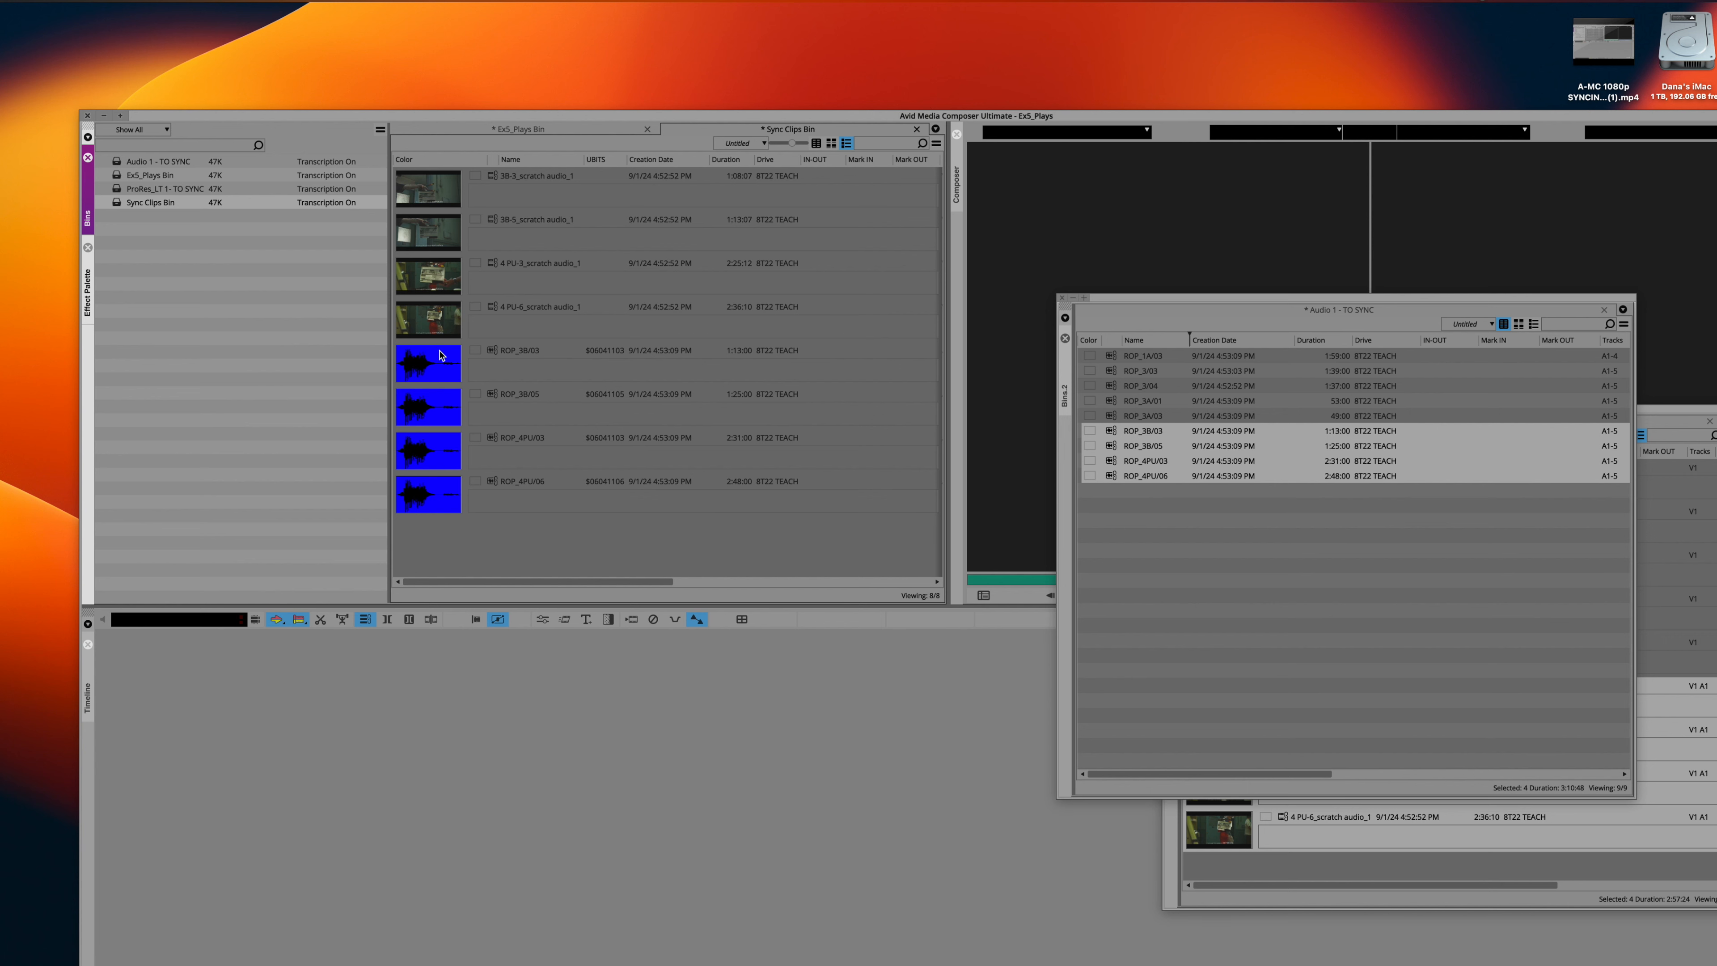
AutoSync ROP_3B/03 with 3B-3_scratch audio_1 using Waveform Analysis, without keeping the audio on the video clip
{"action": "left_click", "coordinate": [433, 365]}
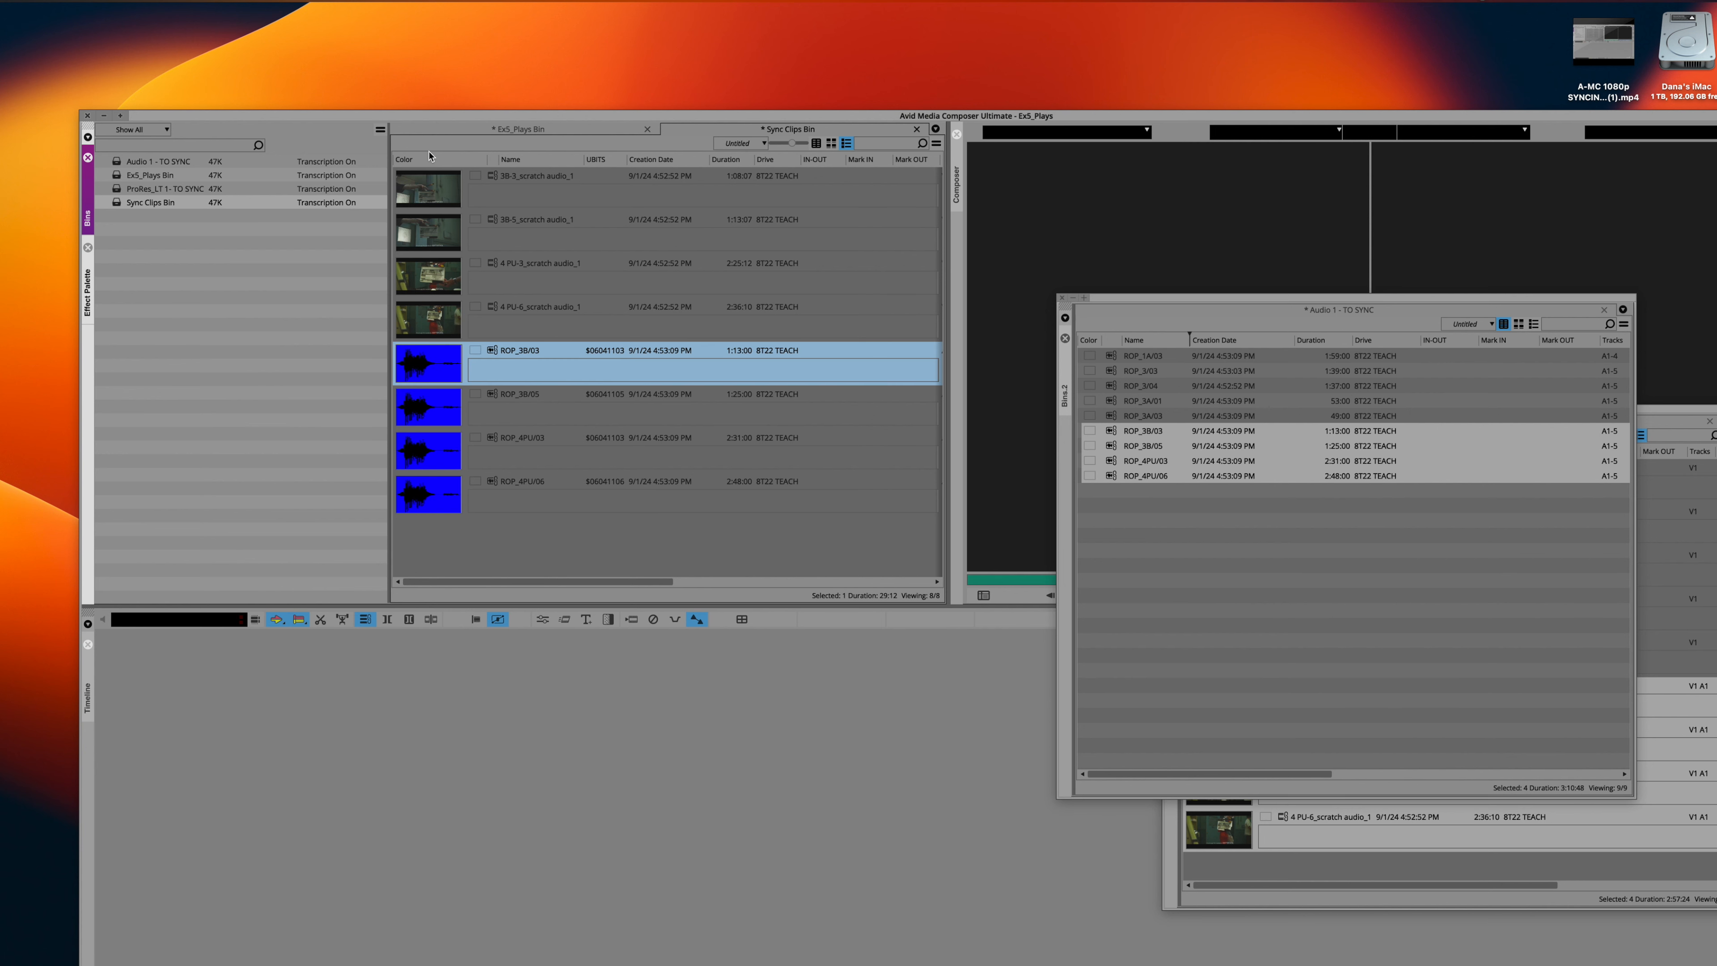
{"action": "left_click", "coordinate": [426, 196], "text": "shift"}
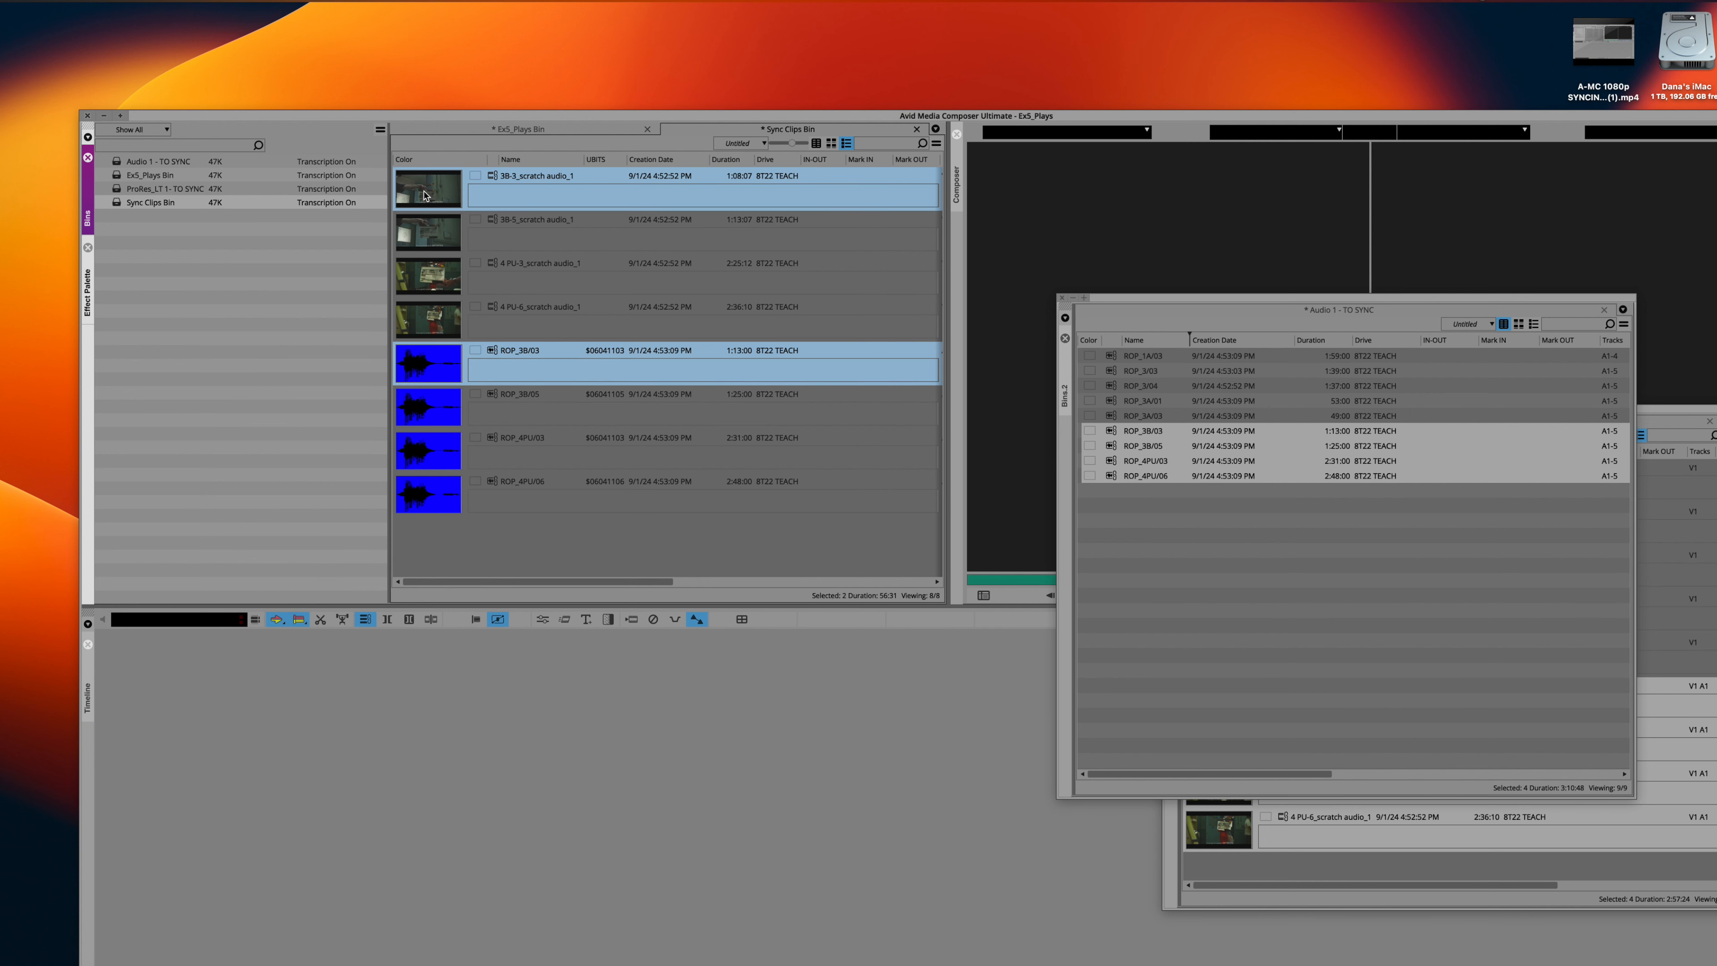
{"action": "right_click", "coordinate": [424, 190]}
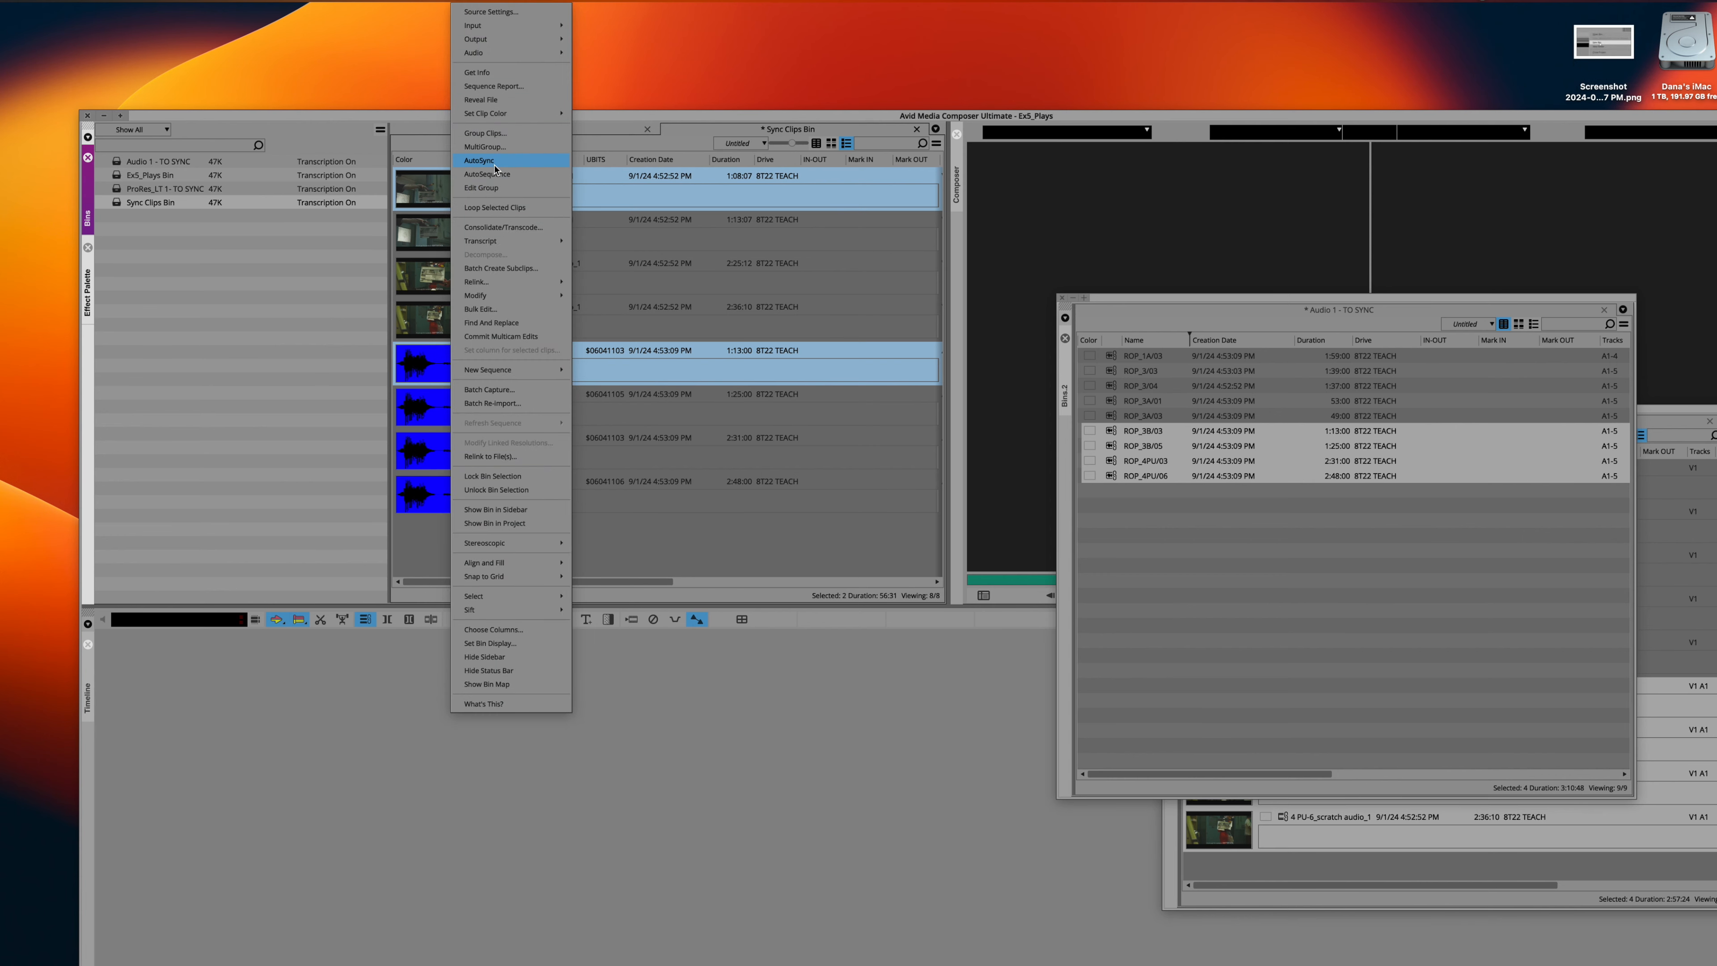
{"action": "left_click", "coordinate": [492, 166]}
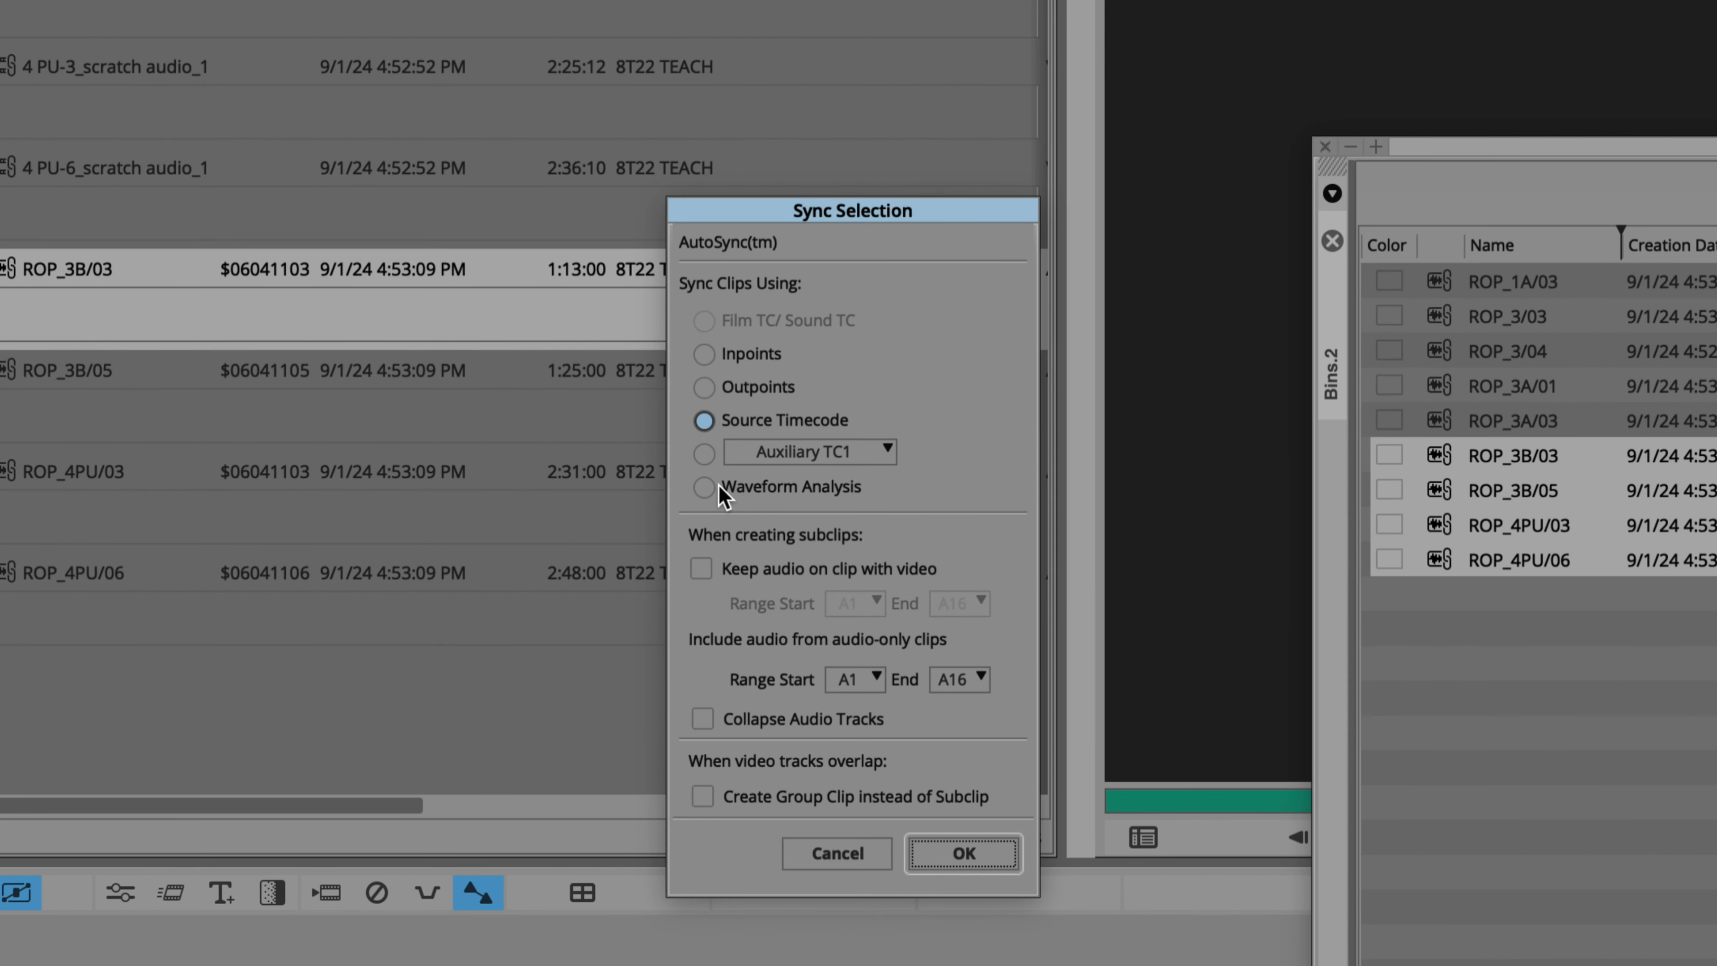
{"action": "left_click", "coordinate": [718, 488]}
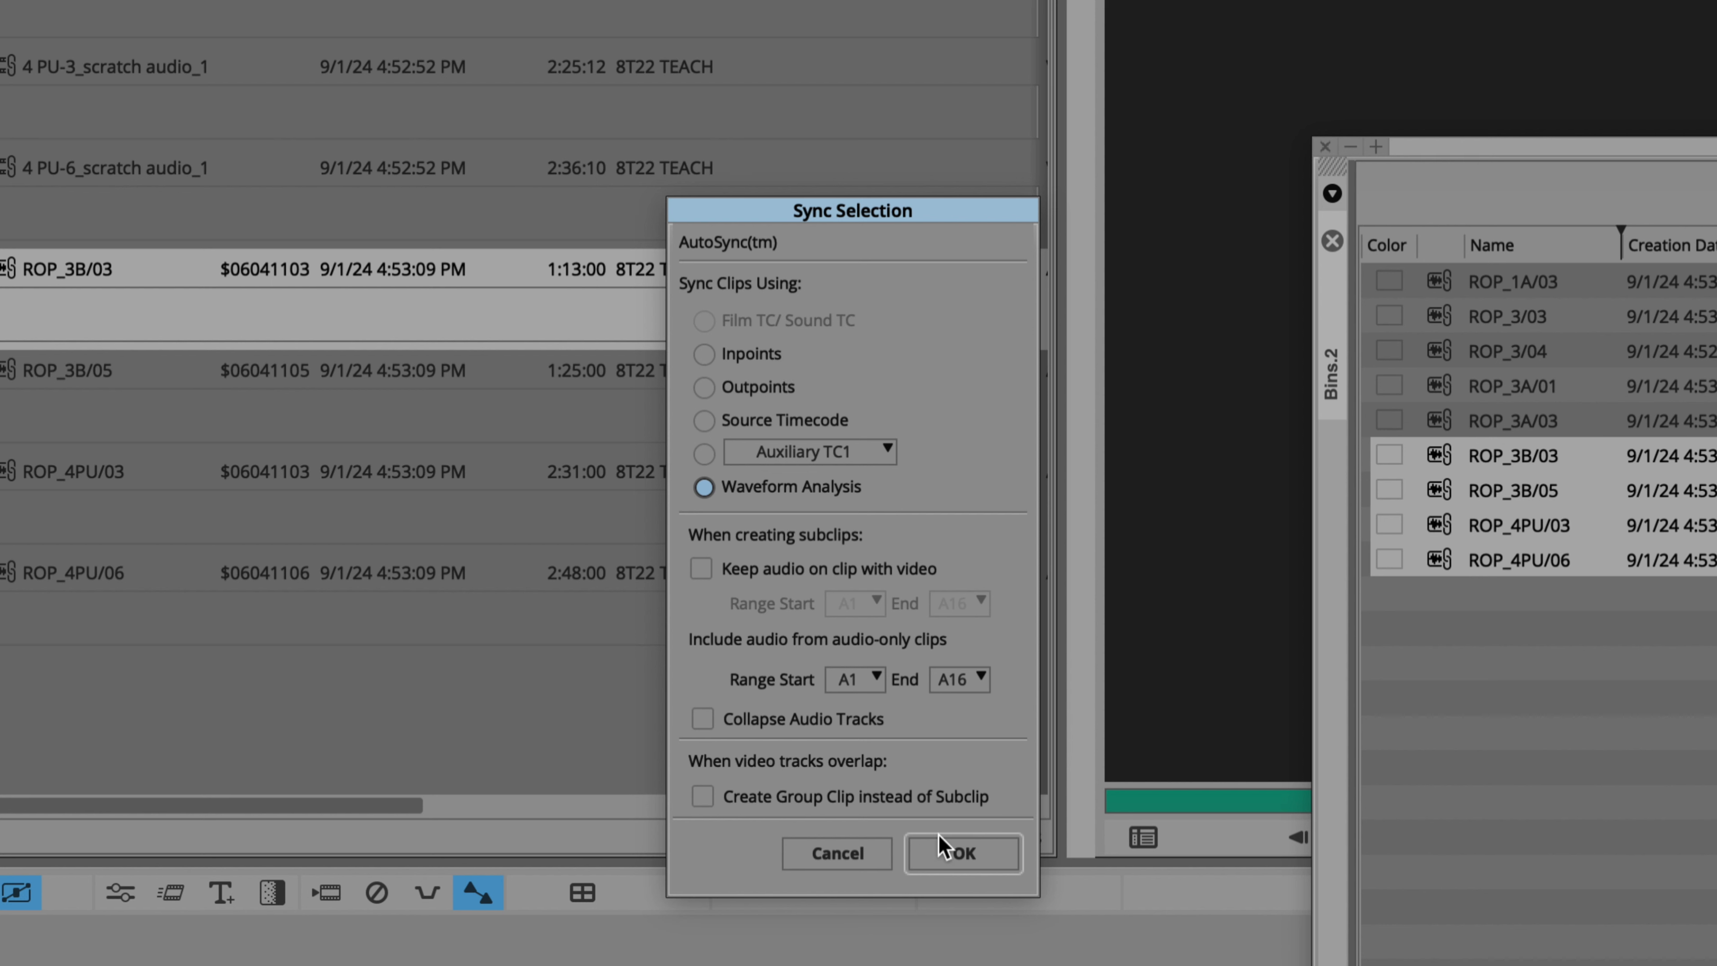
{"action": "left_click", "coordinate": [965, 854]}
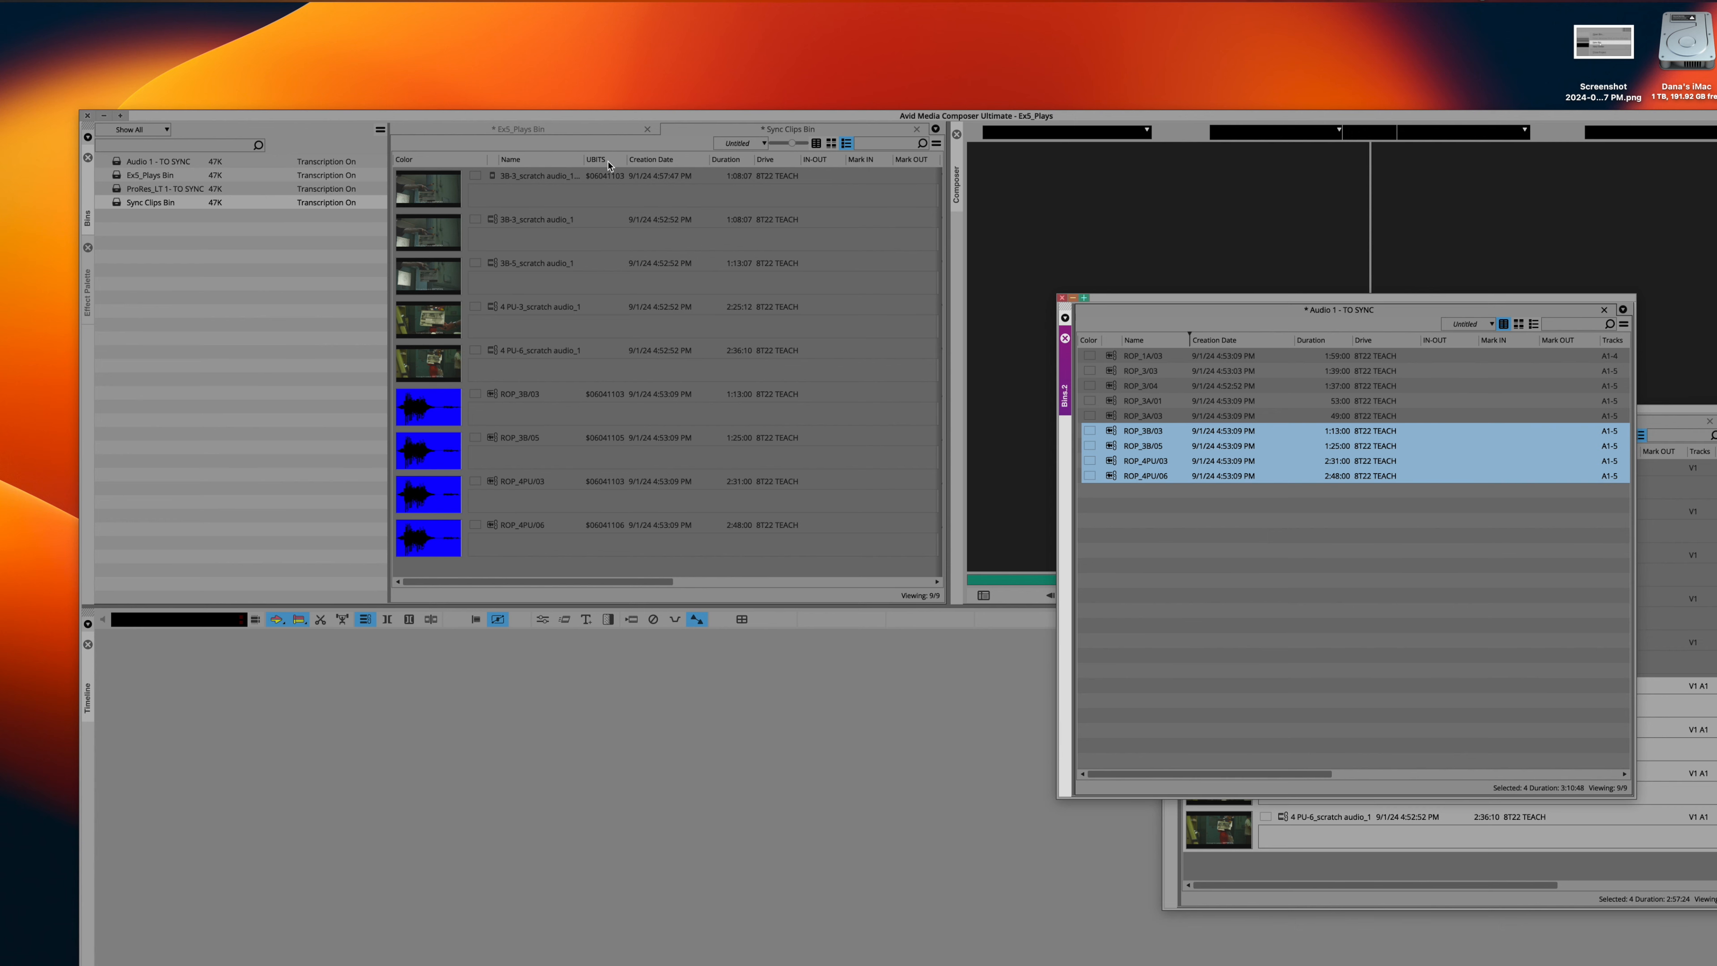
Load the synced 3B-3 subclip from the Sync Clips Bin into the source monitor, uncover the monitor and play the clip
{"action": "left_click_drag", "start_coordinate": [638, 116], "coordinate": [721, 281]}
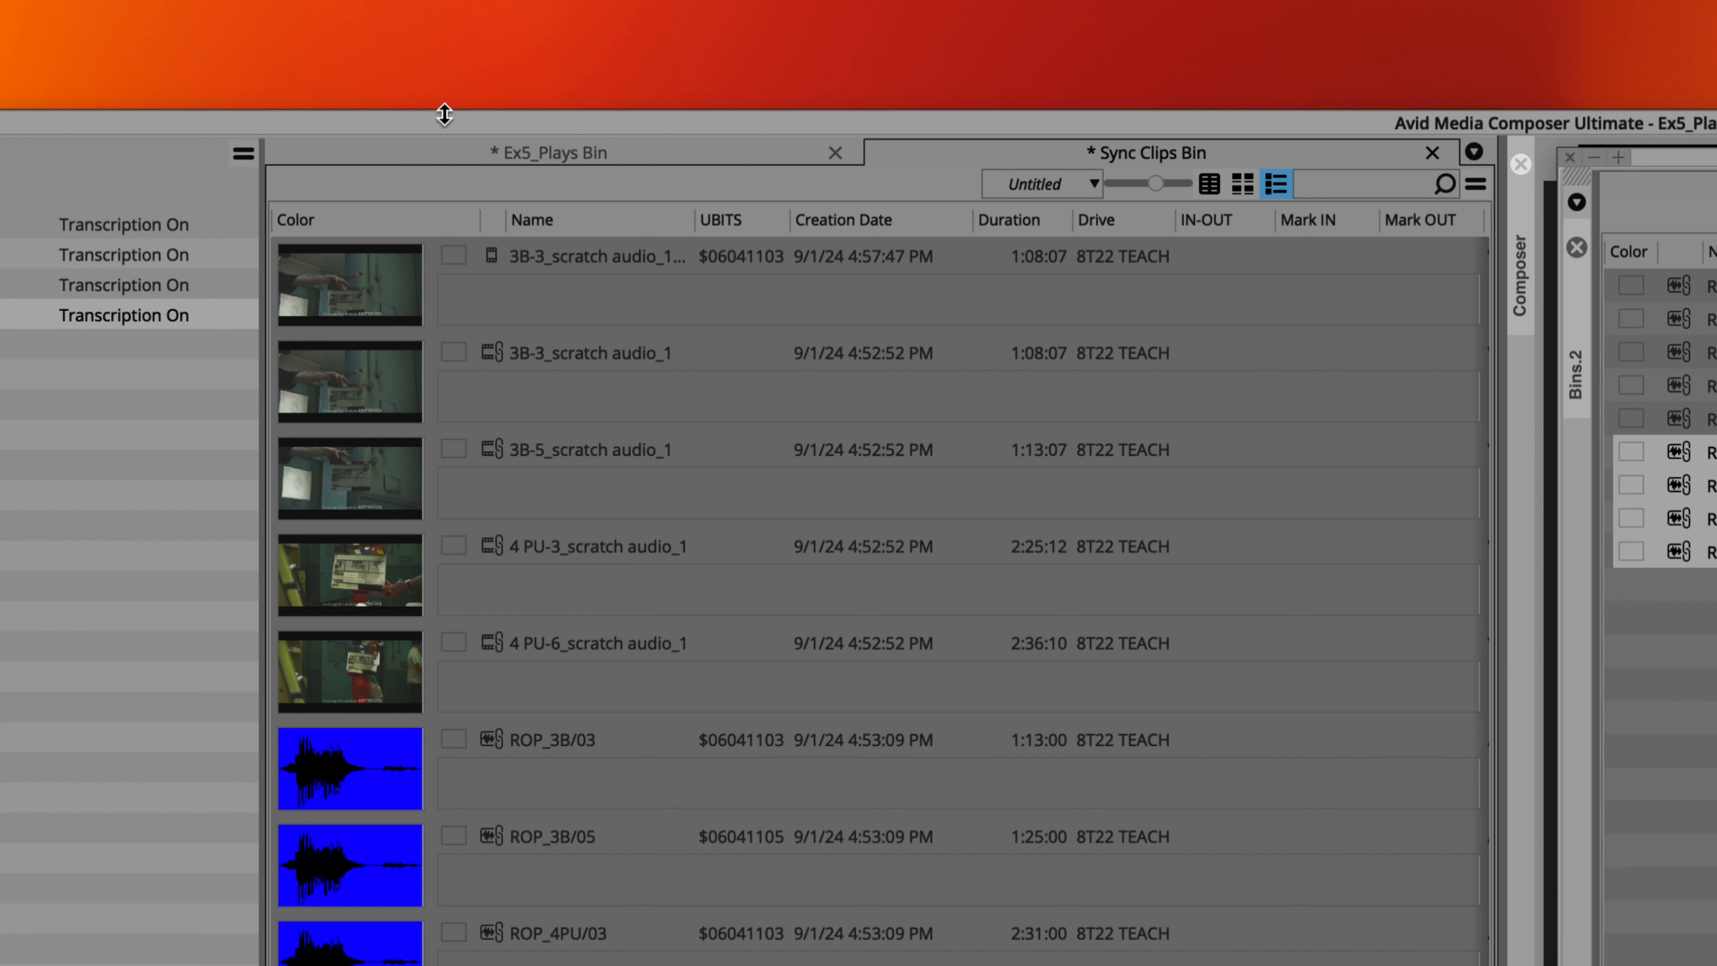
{"action": "left_click", "coordinate": [390, 268]}
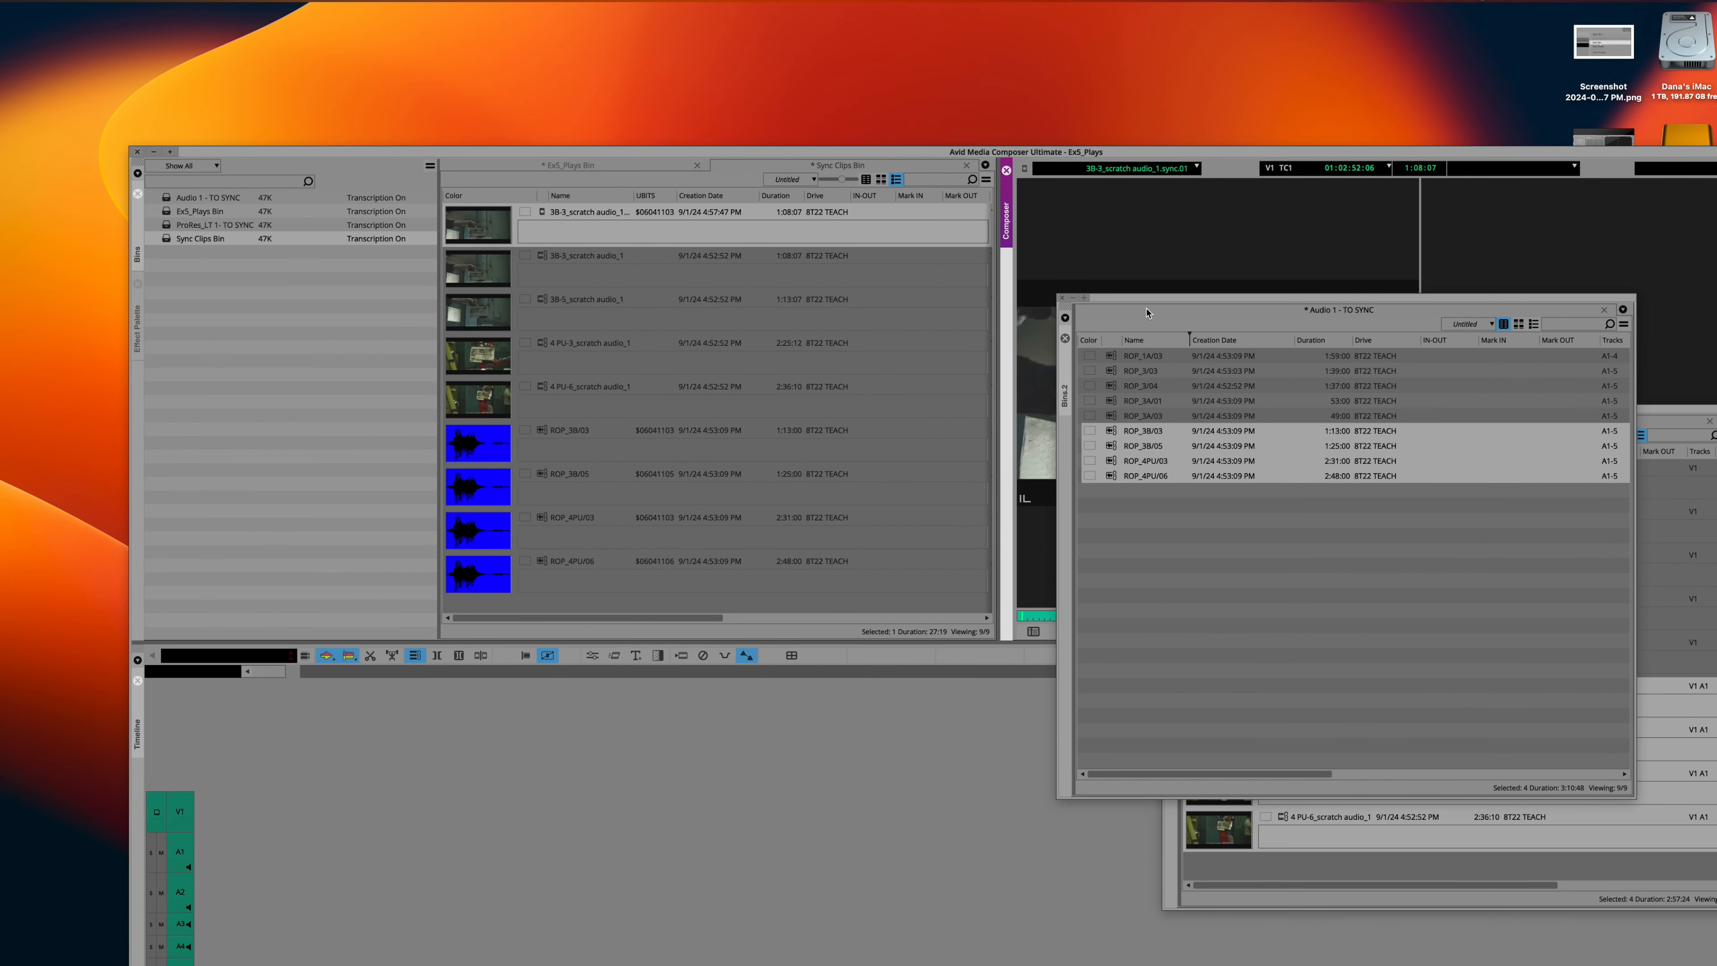
{"action": "left_click_drag", "start_coordinate": [1147, 313], "coordinate": [344, 549]}
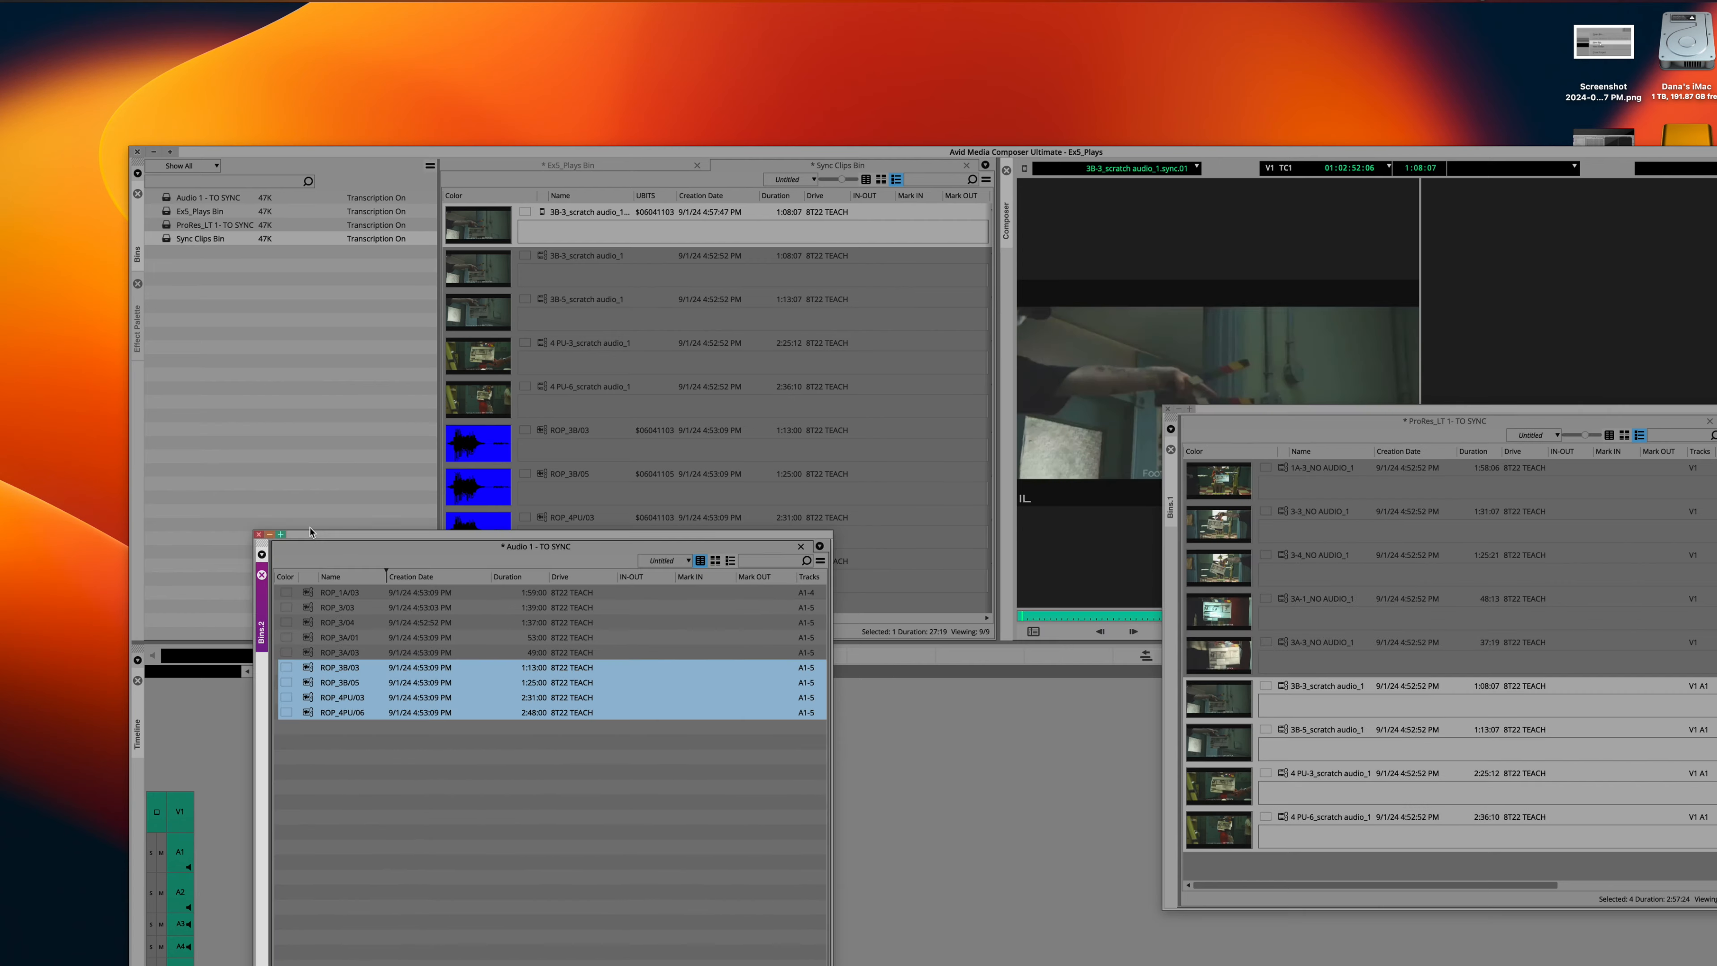
{"action": "double_click", "coordinate": [509, 153]}
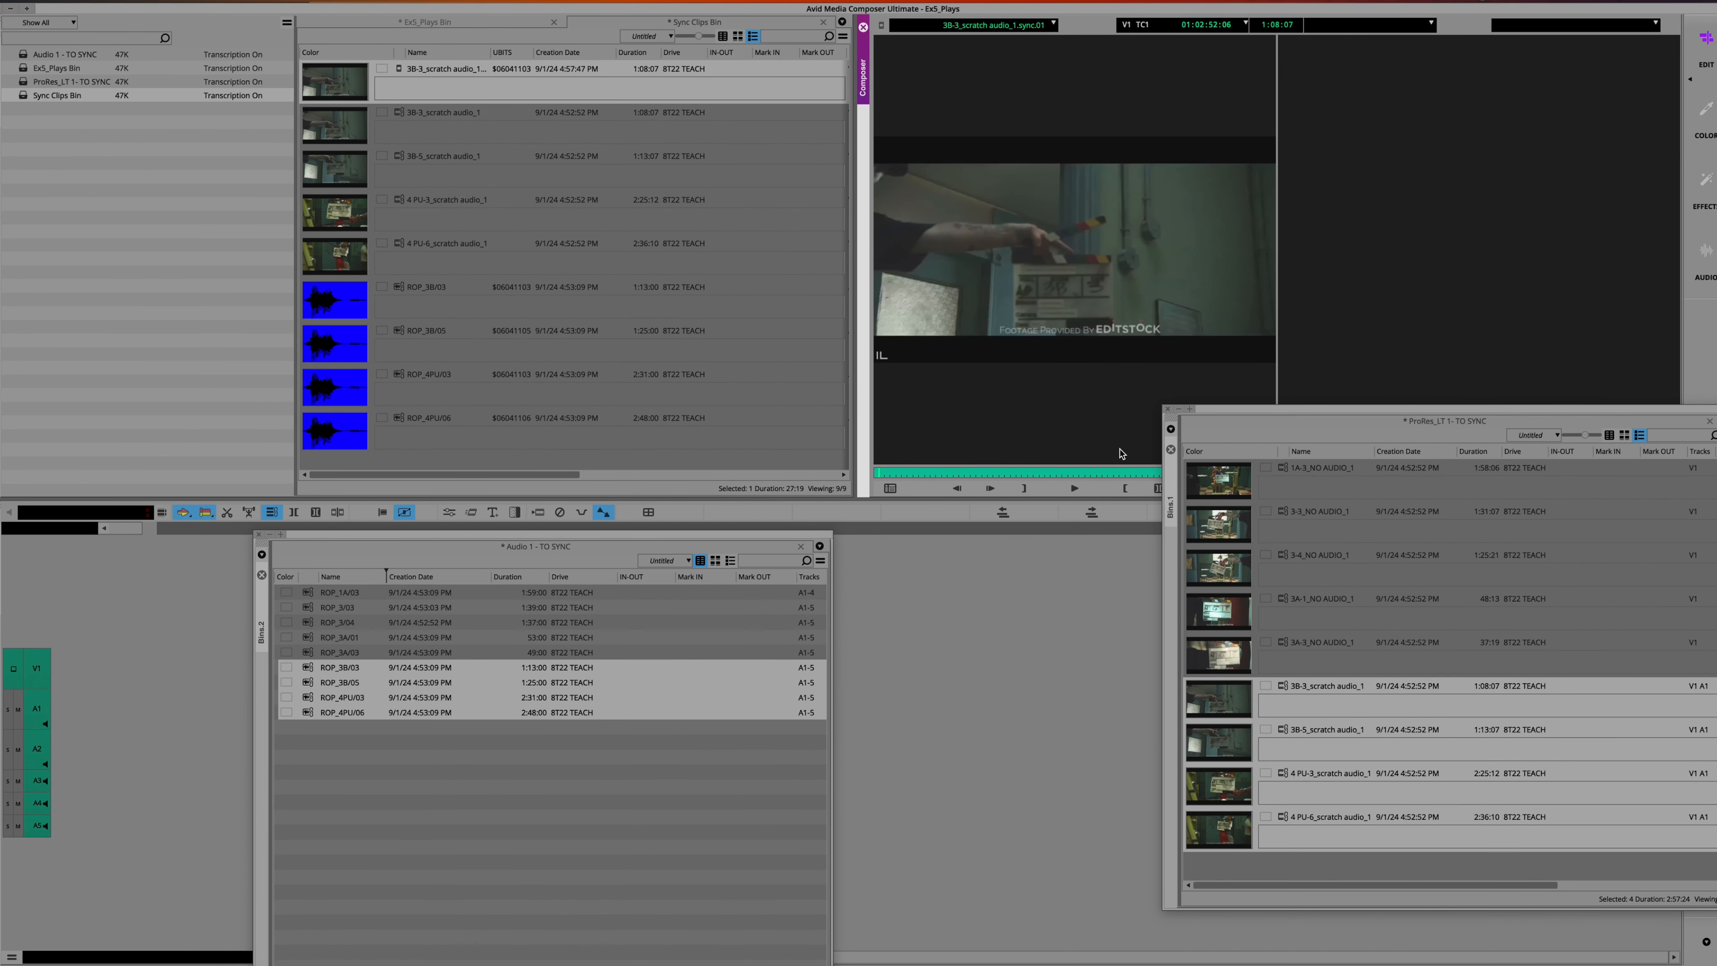
{"action": "left_click", "coordinate": [1274, 407]}
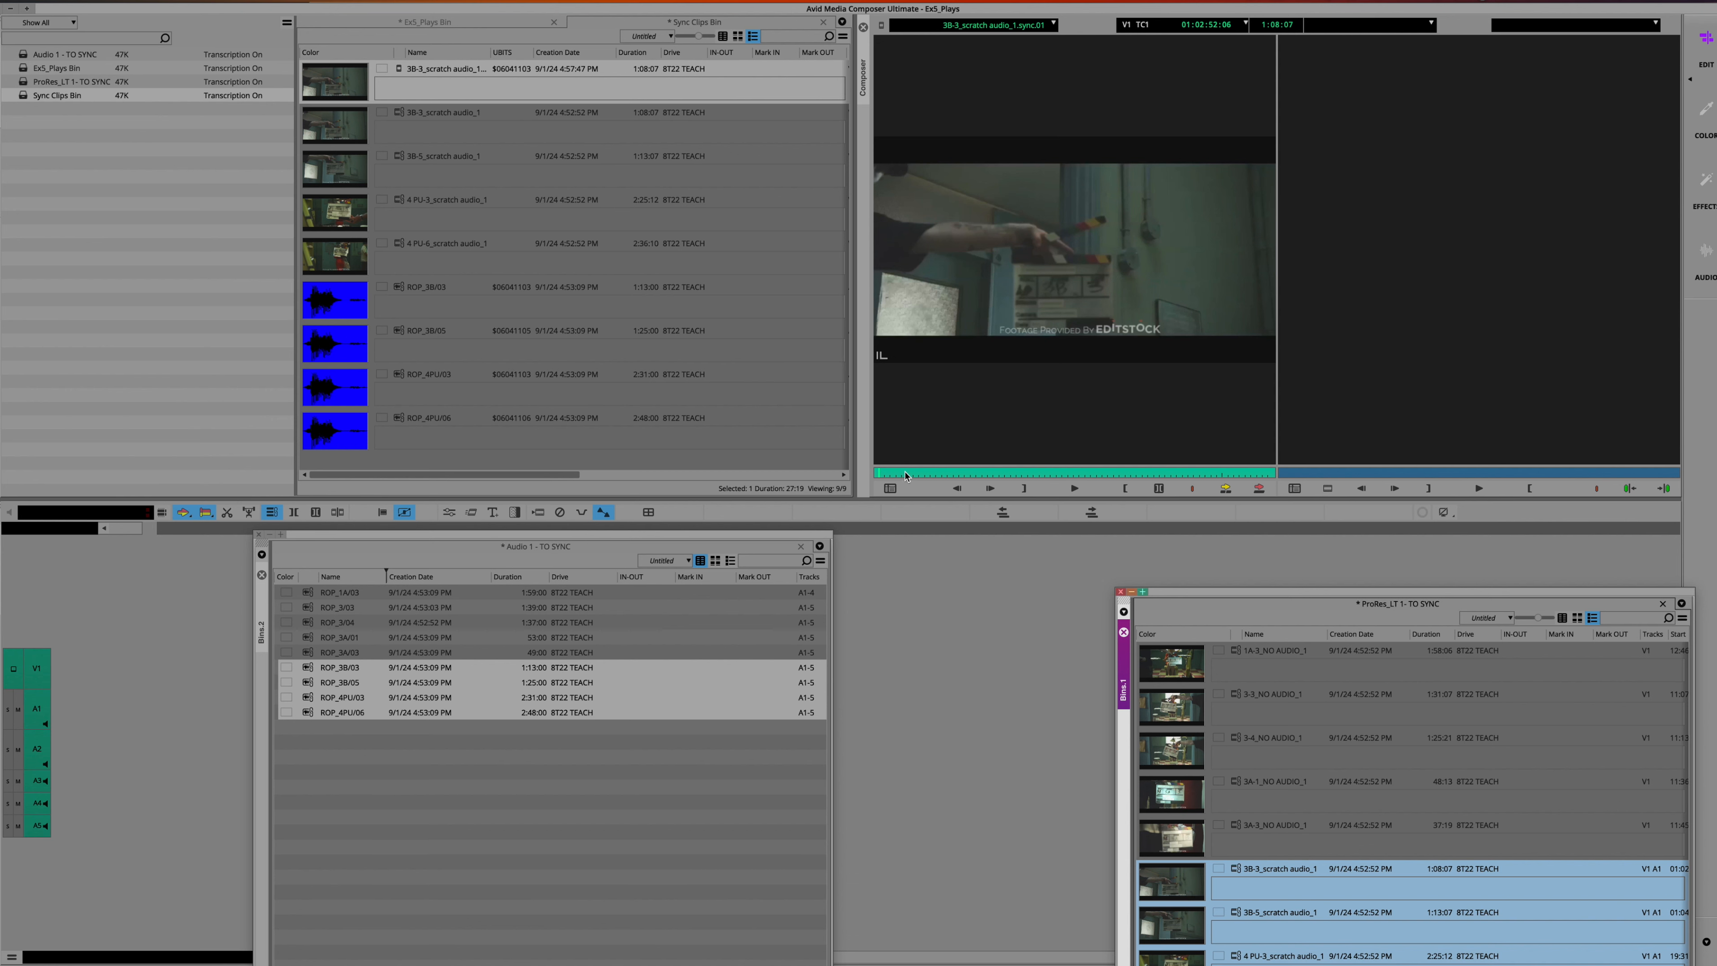
{"action": "left_click", "coordinate": [1074, 488]}
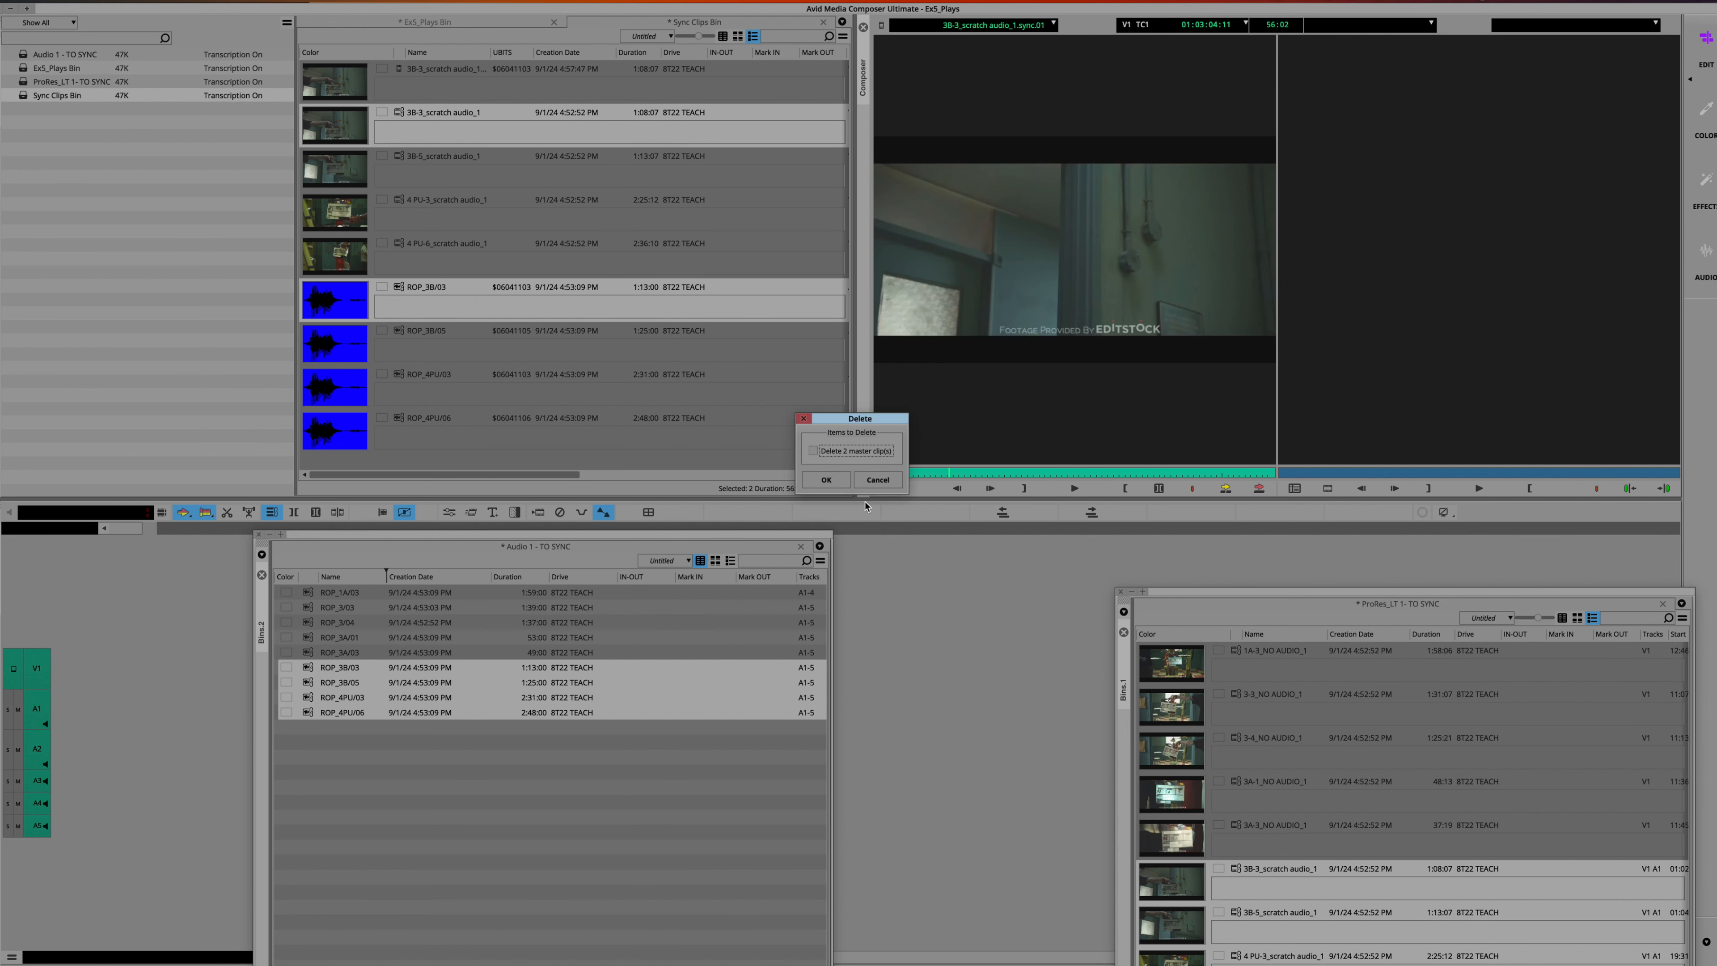
Try to delete the original master clips 3B-3_scratch audio_1 and ROP_3B/03 from the Sync Clips Bin
{"action": "left_click", "coordinate": [826, 479]}
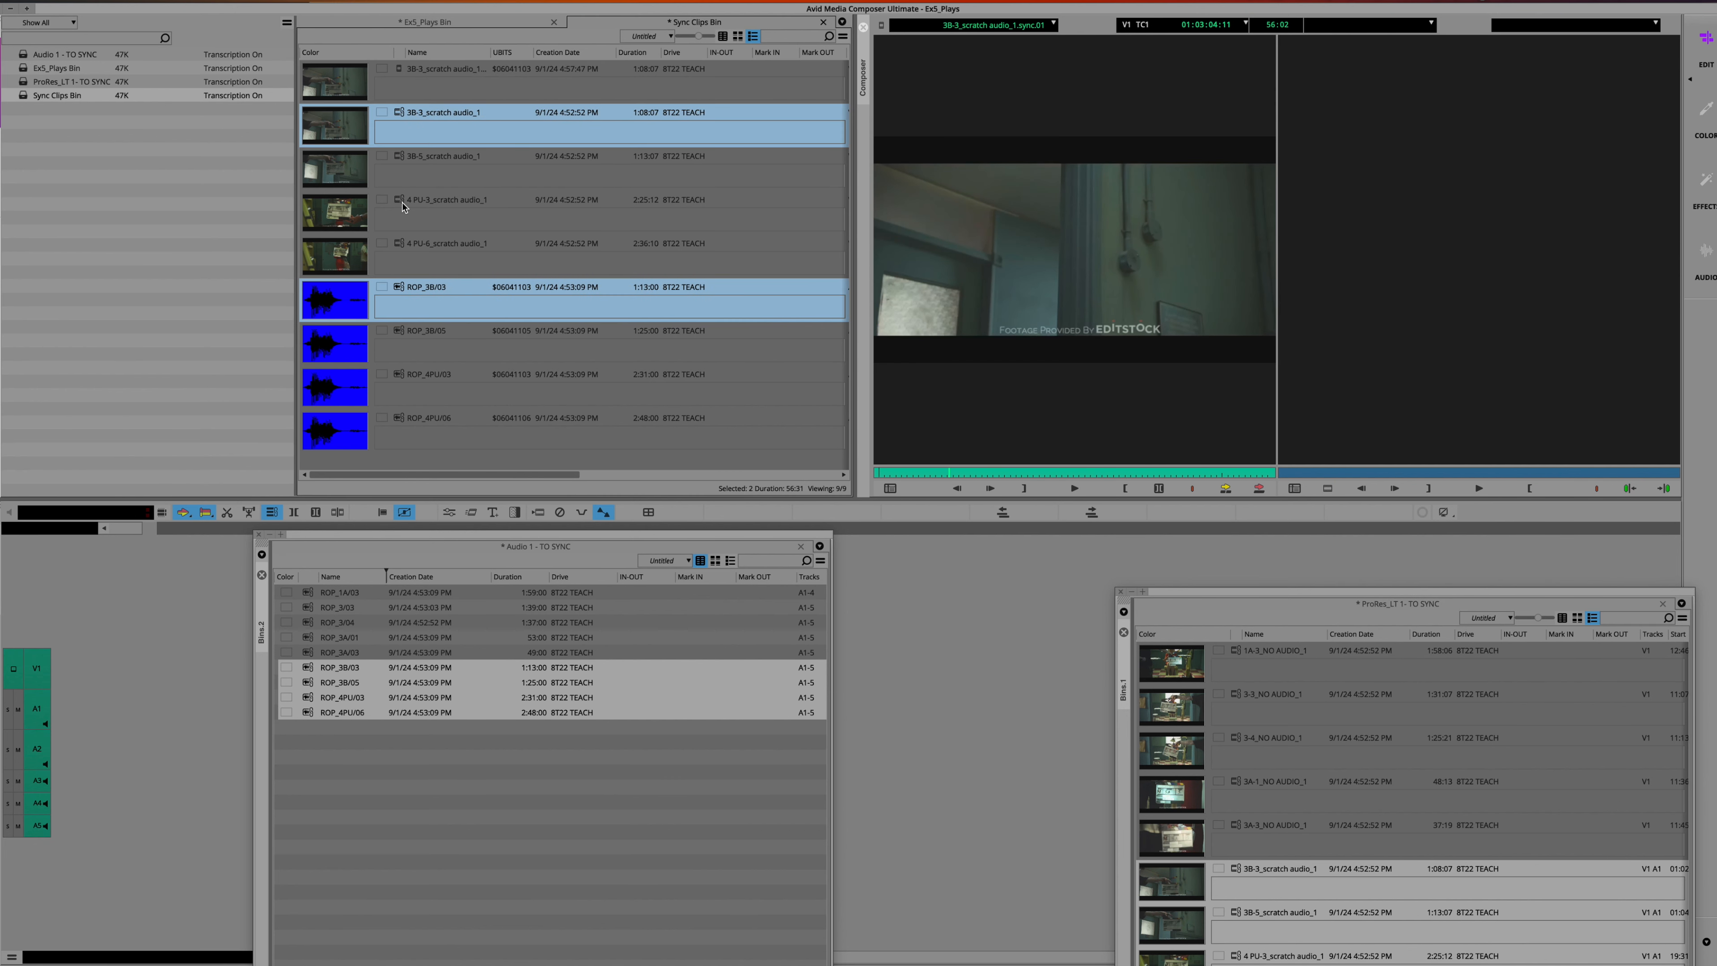
Delete the original master clips 3B-3_scratch audio_1 and ROP_3B/03 from the Sync Clips Bin
{"action": "left_click", "coordinate": [333, 124]}
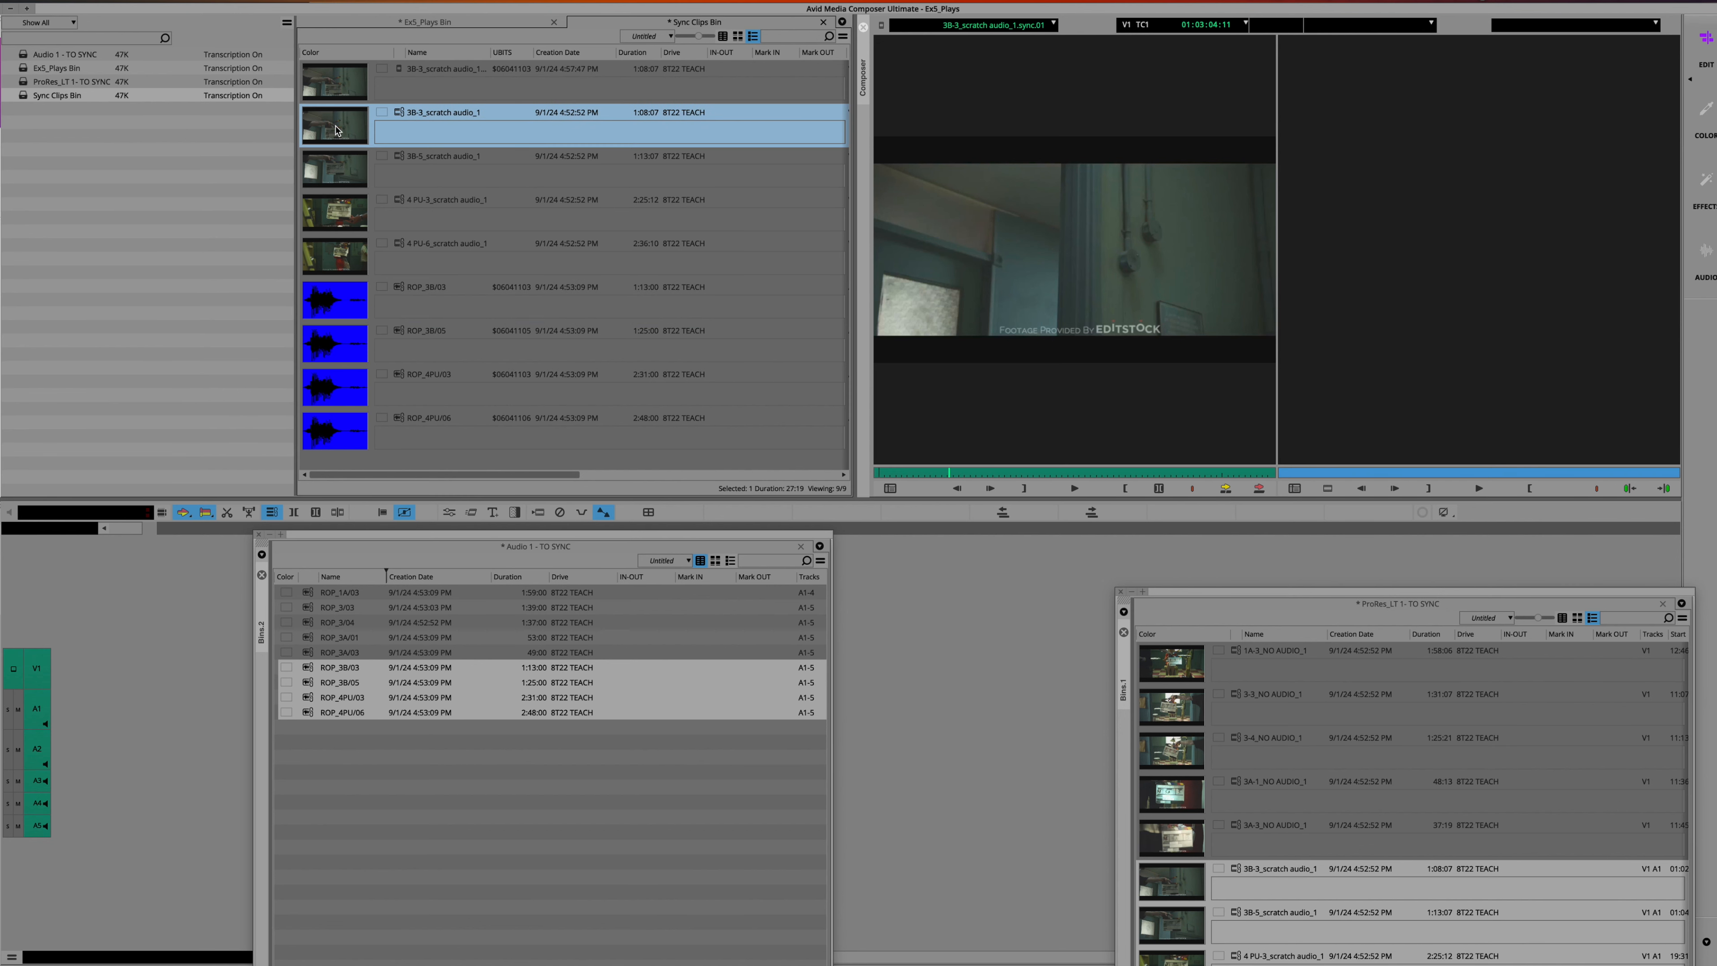
{"action": "left_click", "coordinate": [351, 309], "text": "shift"}
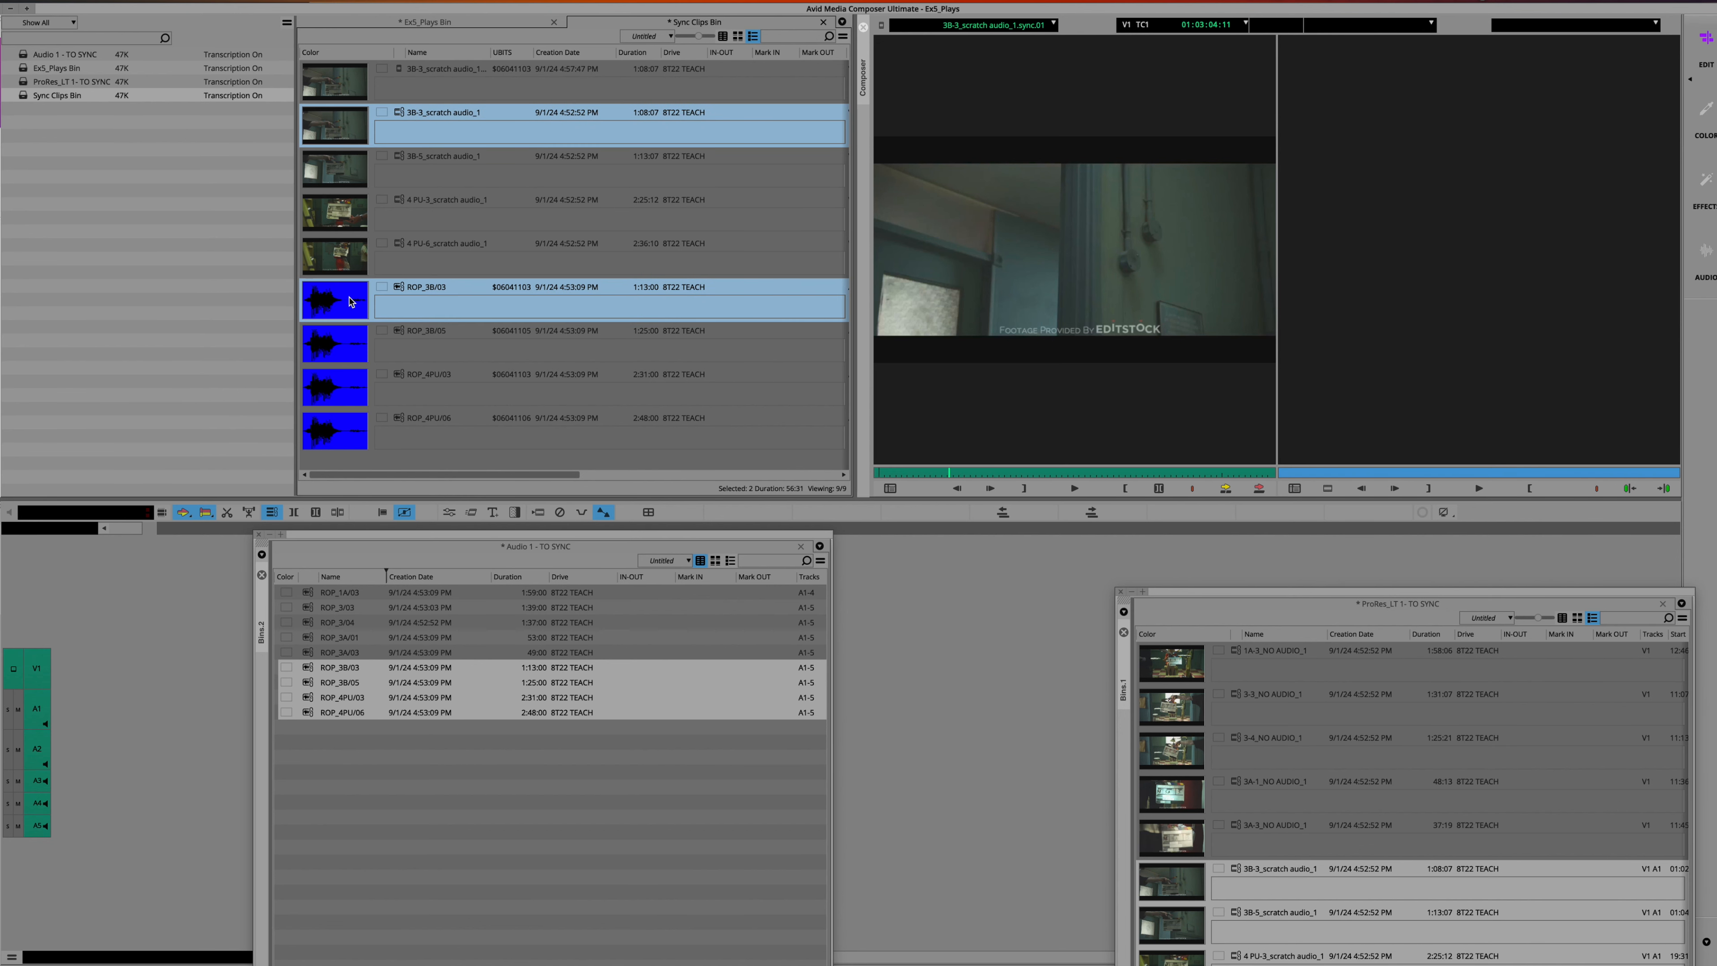
{"action": "key", "text": "Delete"}
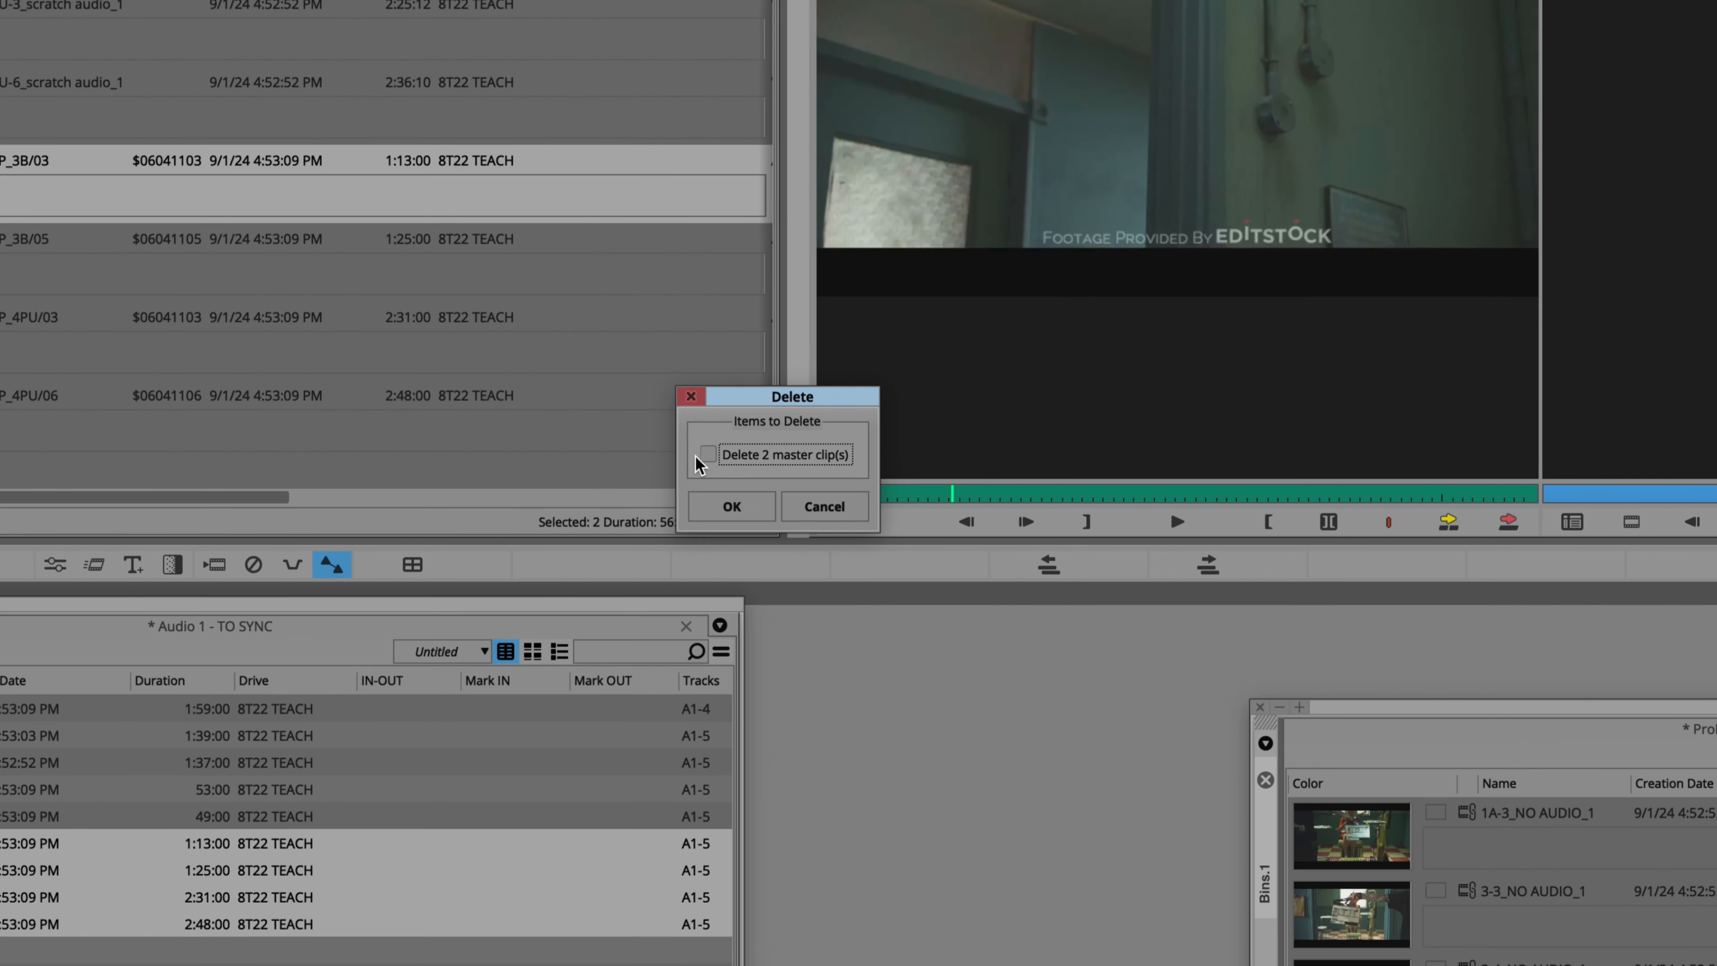
{"action": "left_click", "coordinate": [707, 454]}
{"action": "left_click", "coordinate": [737, 506]}
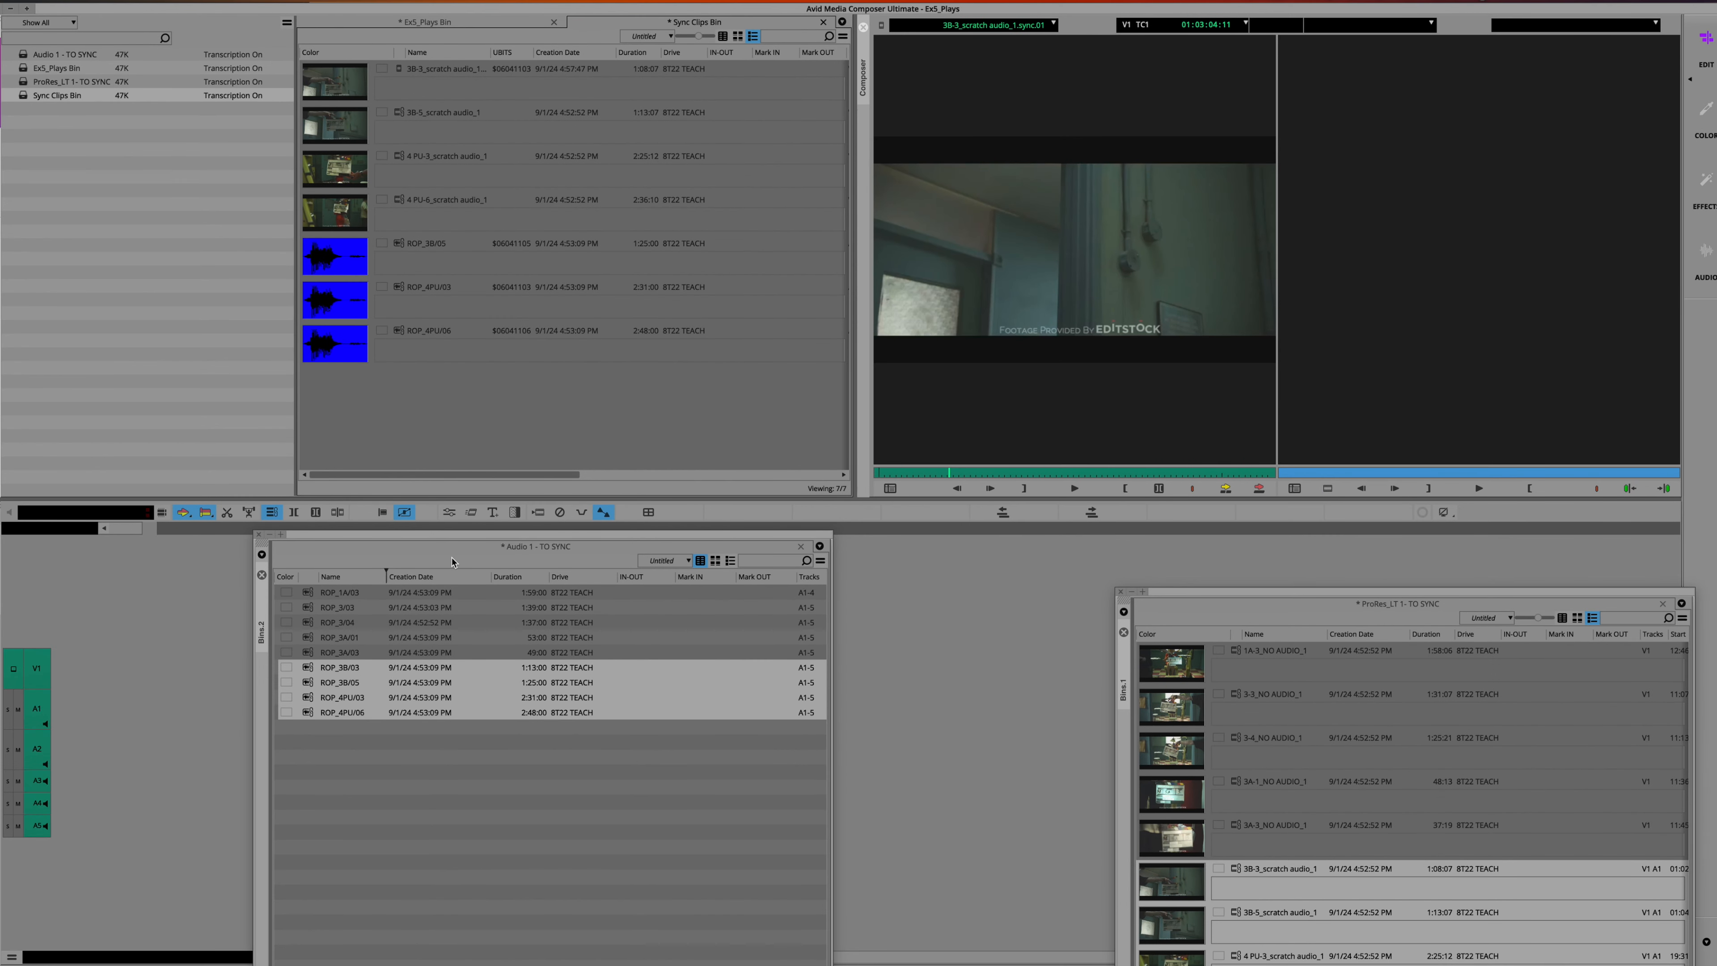
Close the Audio 1 - TO SYNC bin and AutoSync the three remaining scratch-audio clips with their ROP recordings using Waveform Analysis
{"action": "left_click", "coordinate": [259, 535]}
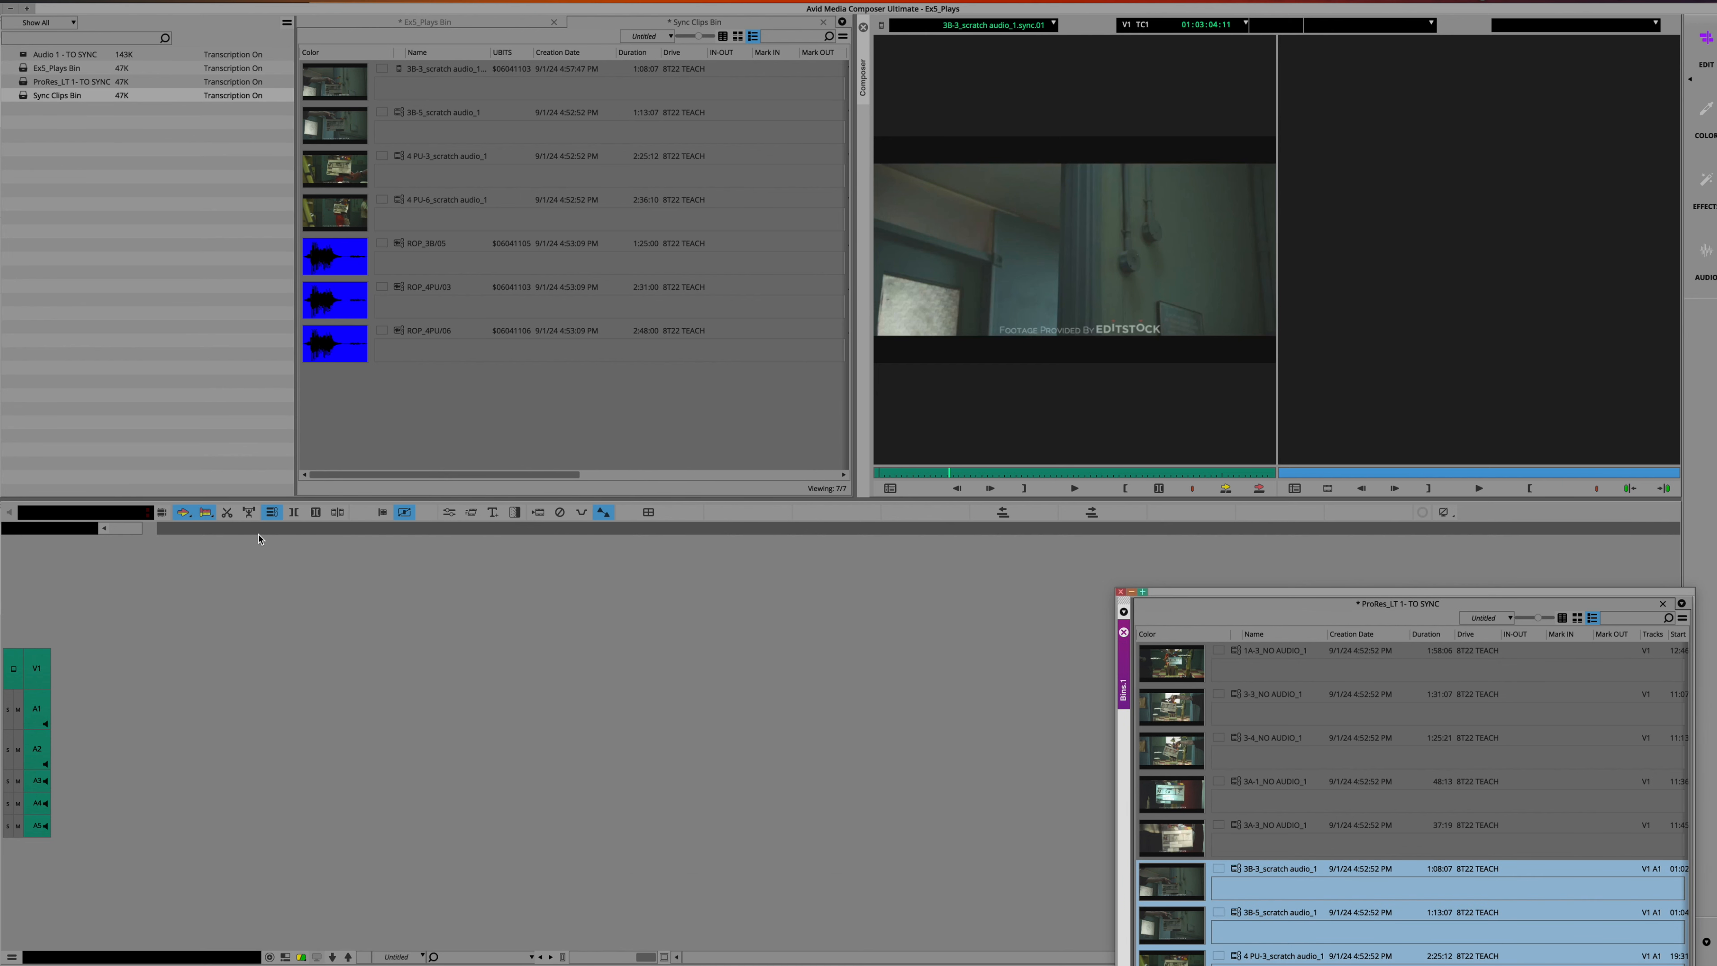
{"action": "left_click", "coordinate": [350, 121]}
{"action": "scroll", "coordinate": [350, 122], "scroll_direction": "right", "scroll_amount": 2}
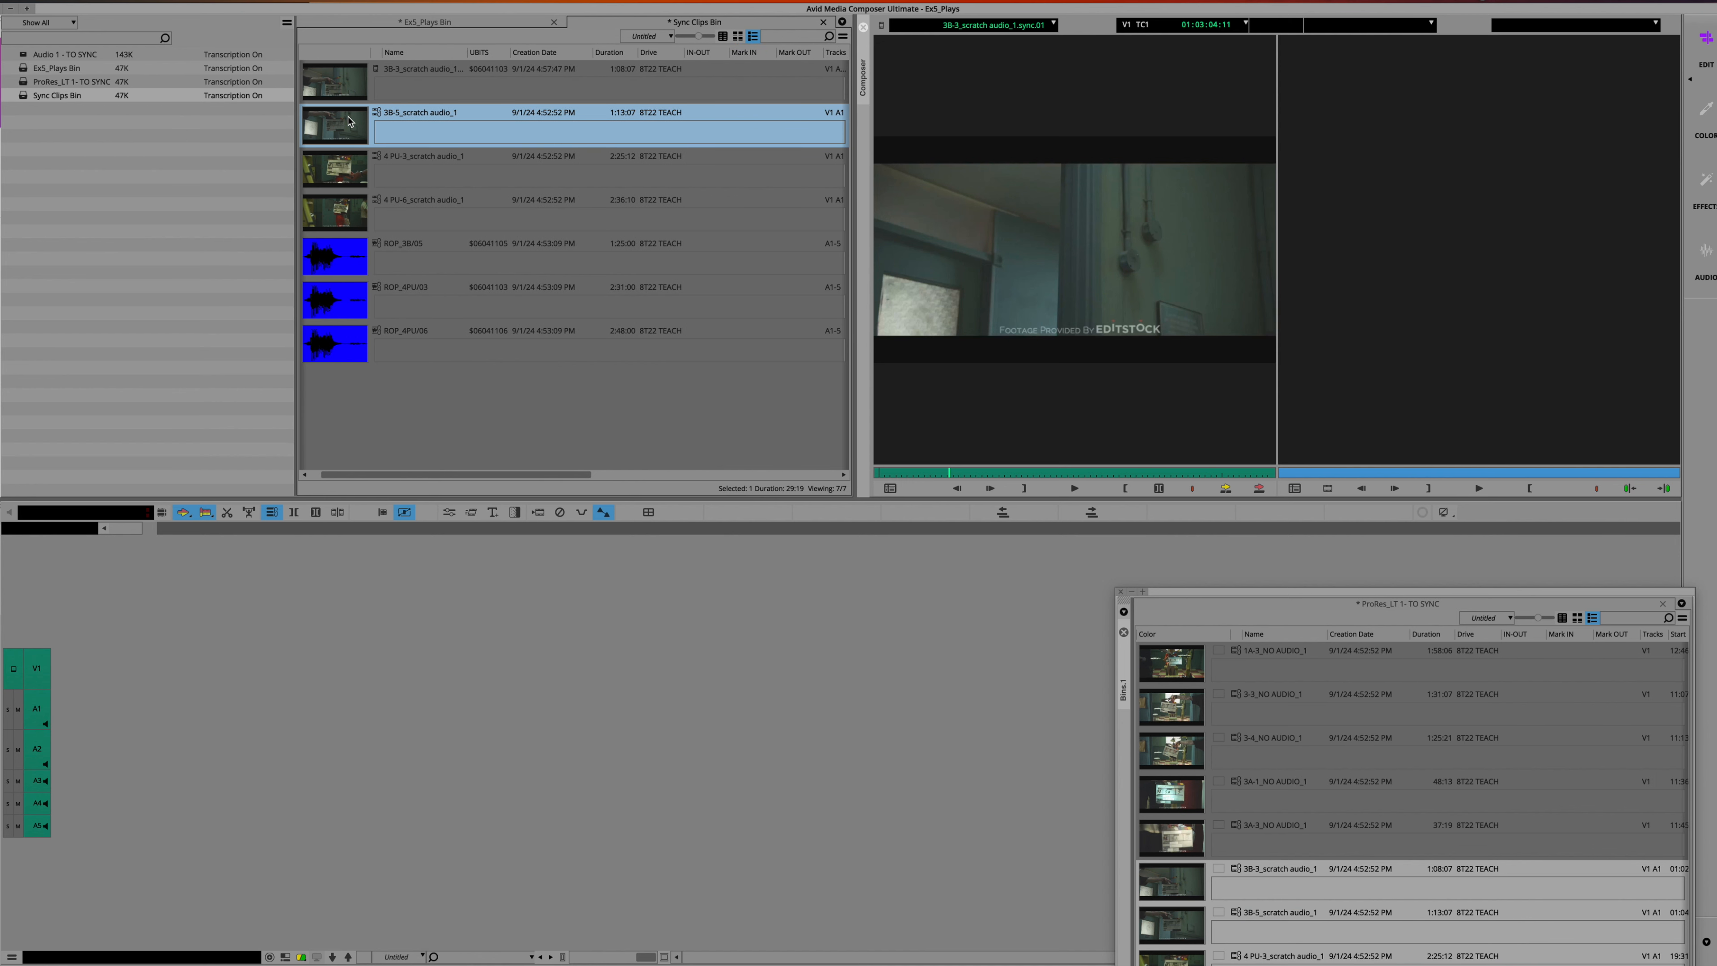
{"action": "left_click", "coordinate": [358, 347], "text": "shift"}
{"action": "scroll", "coordinate": [353, 194], "scroll_direction": "left", "scroll_amount": 2}
{"action": "right_click", "coordinate": [332, 127]}
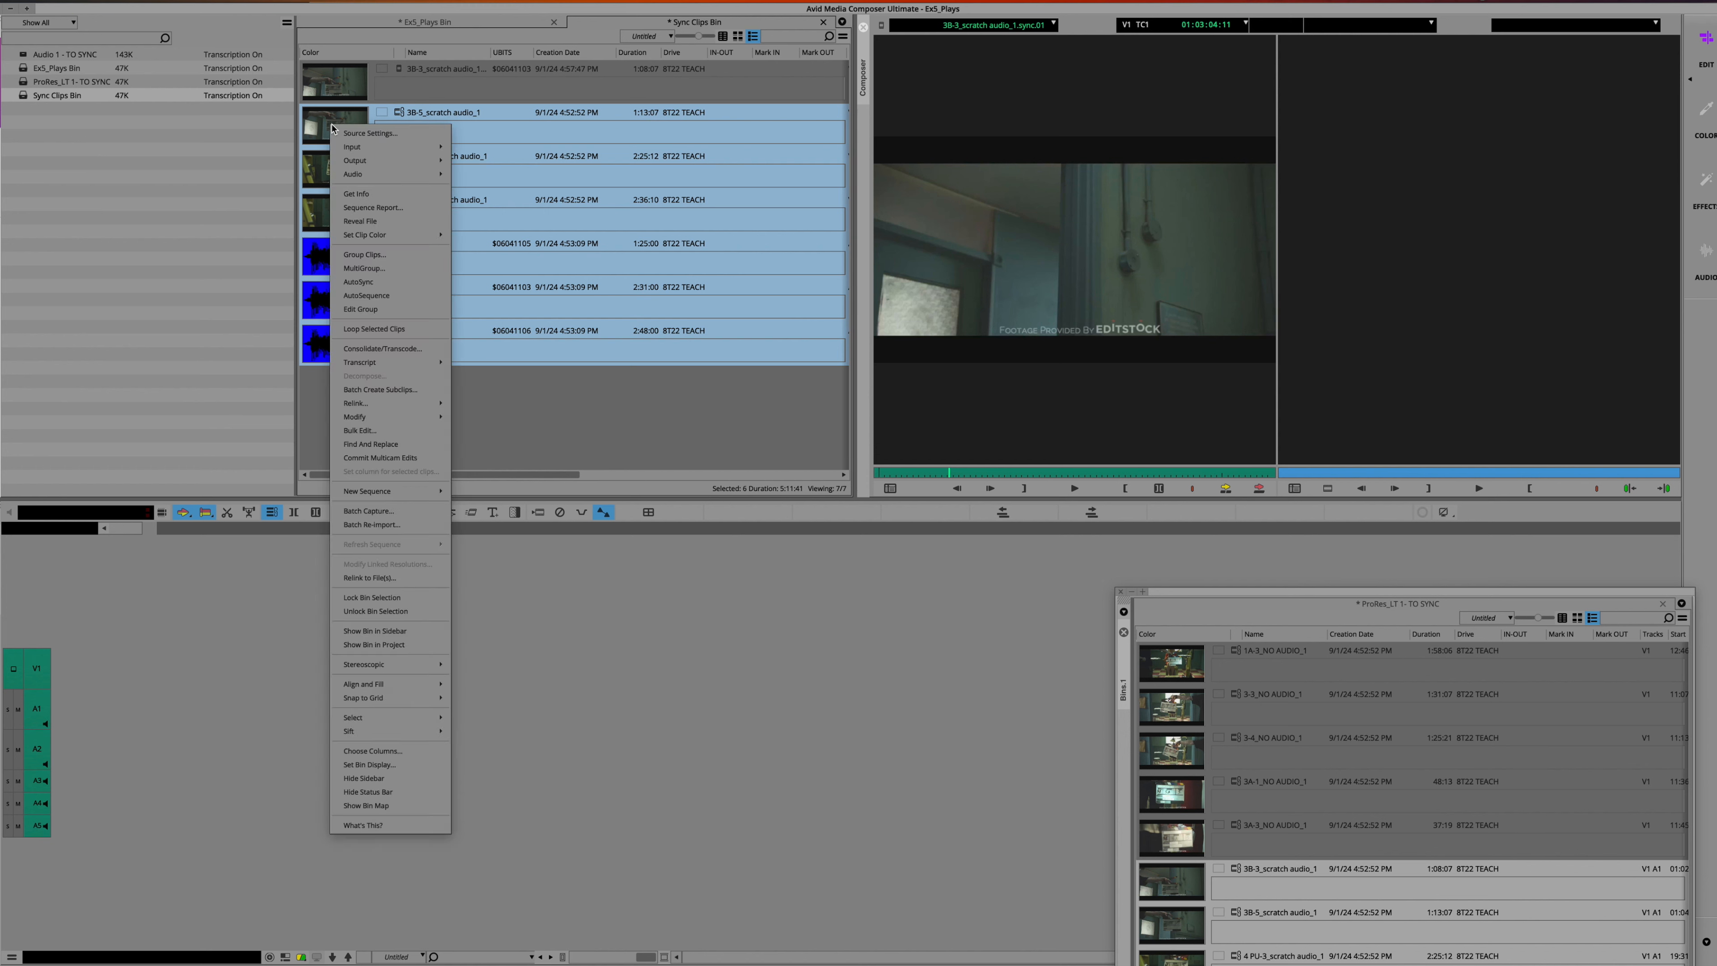
{"action": "left_click", "coordinate": [370, 287]}
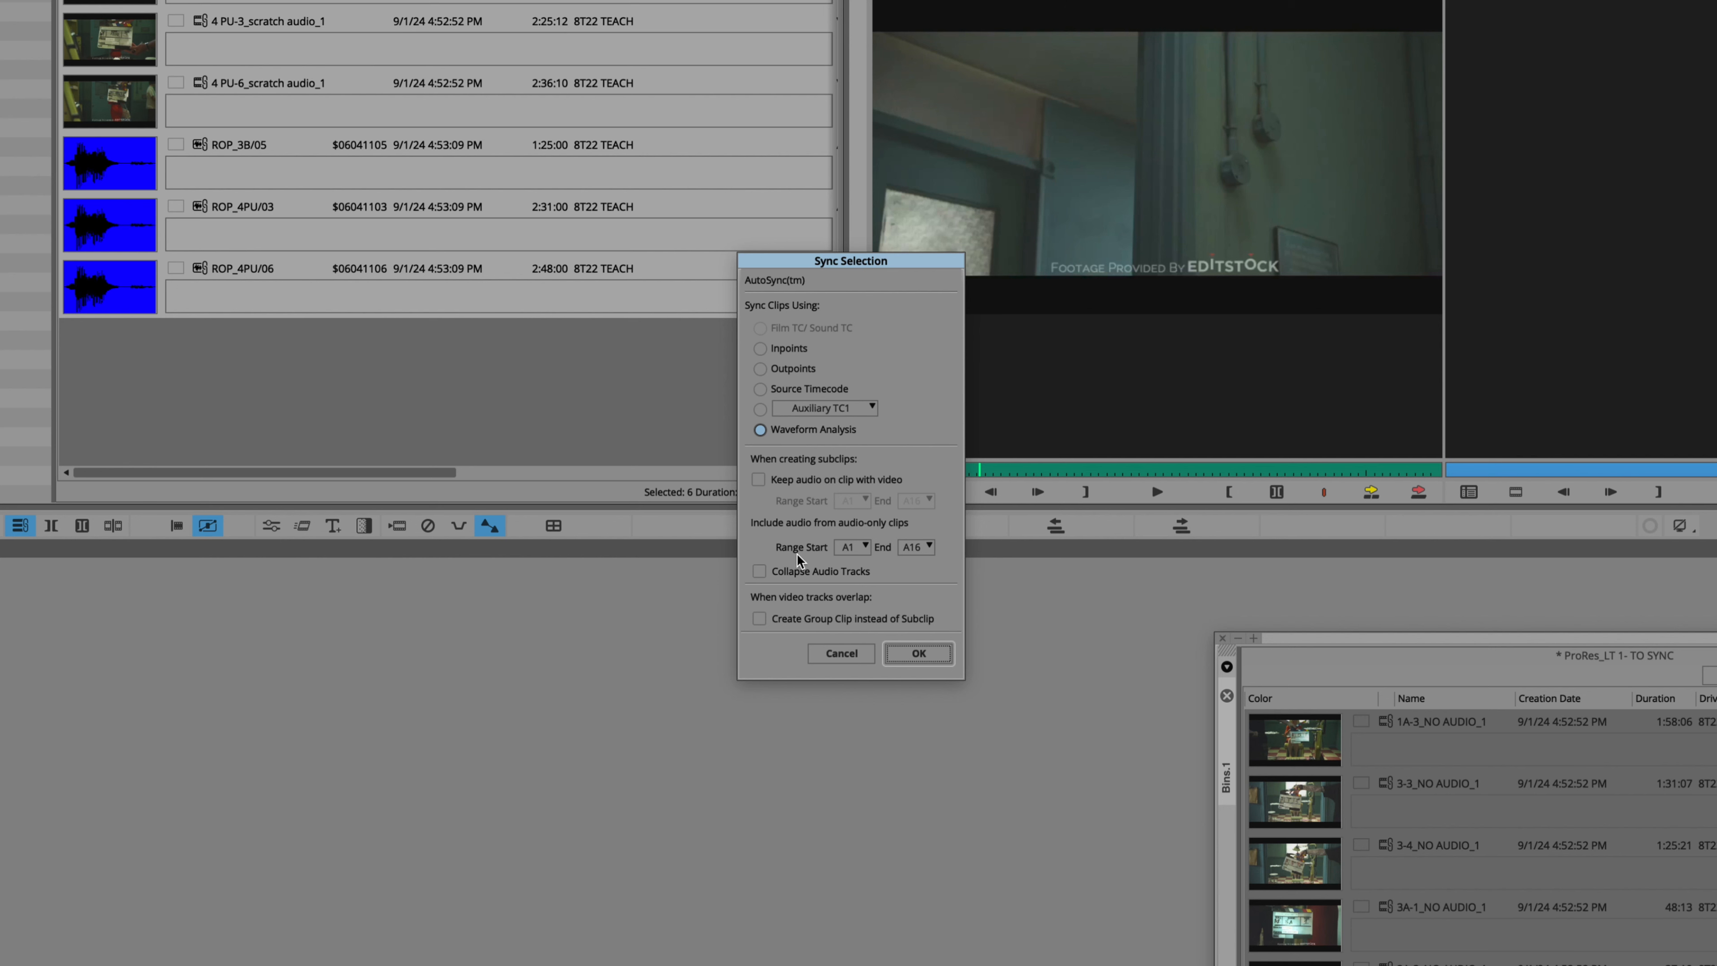
{"action": "left_click", "coordinate": [919, 653]}
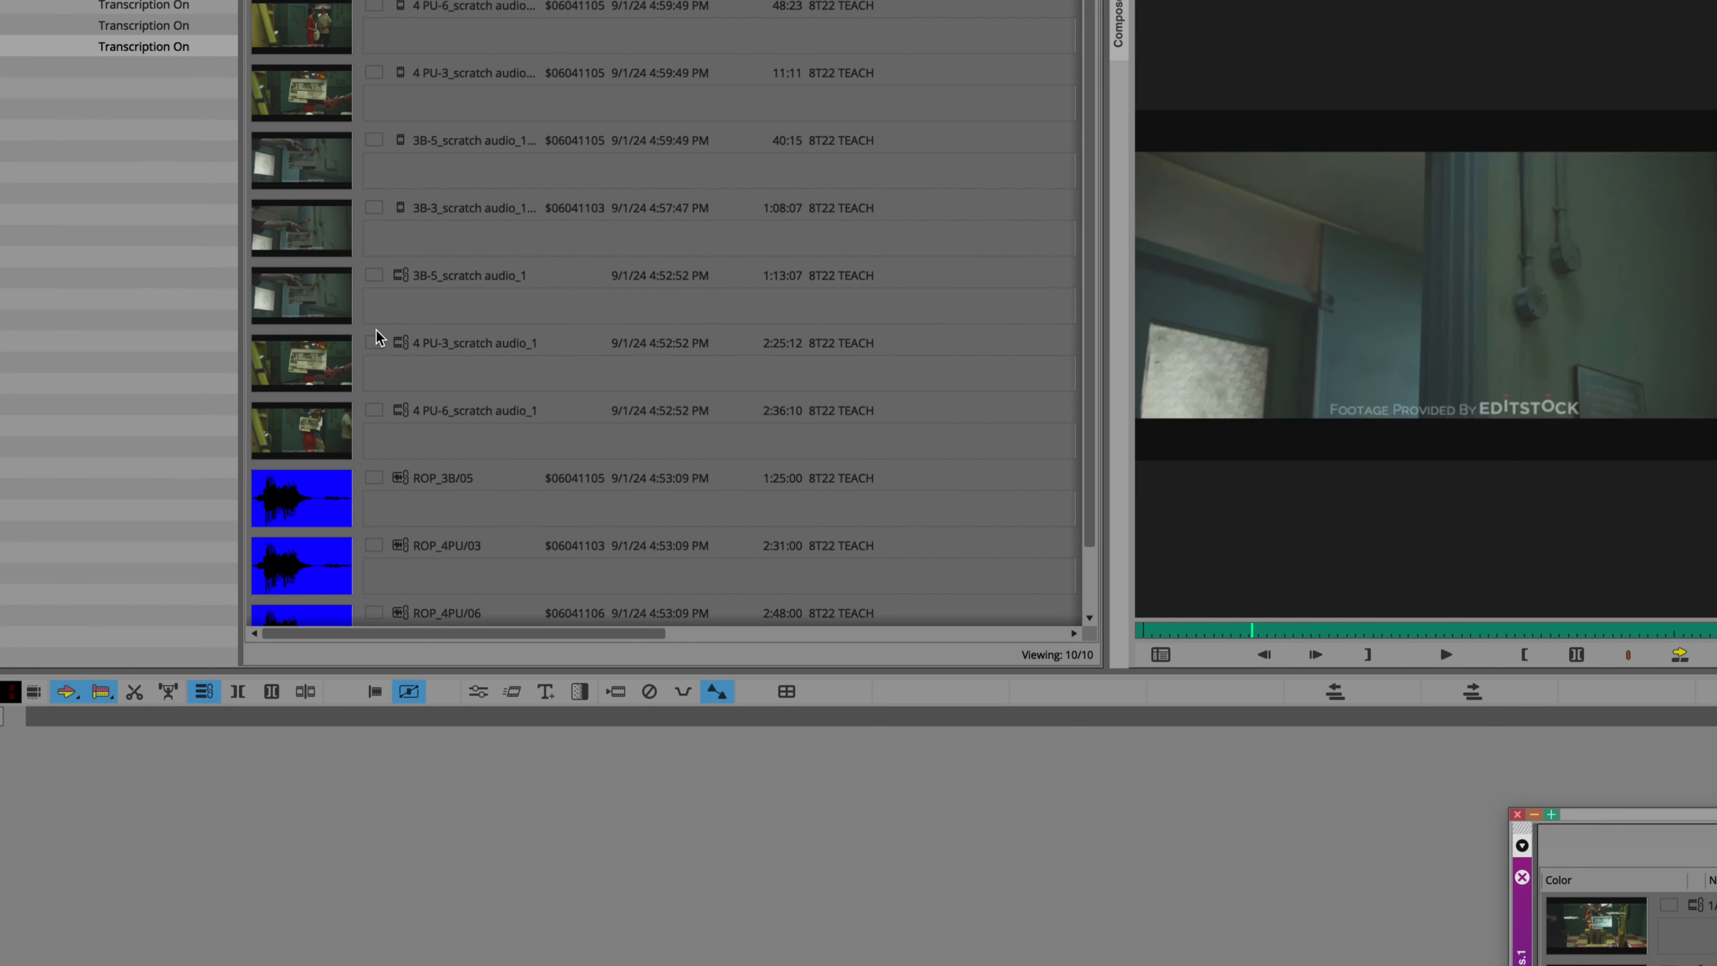
Delete the six original master clips, from 3B-5_scratch audio_1 through ROP_4PU/06, from the Sync Clips Bin and keep the synced subclips
{"action": "left_click", "coordinate": [321, 312]}
{"action": "scroll", "coordinate": [331, 406], "scroll_direction": "down", "scroll_amount": 1}
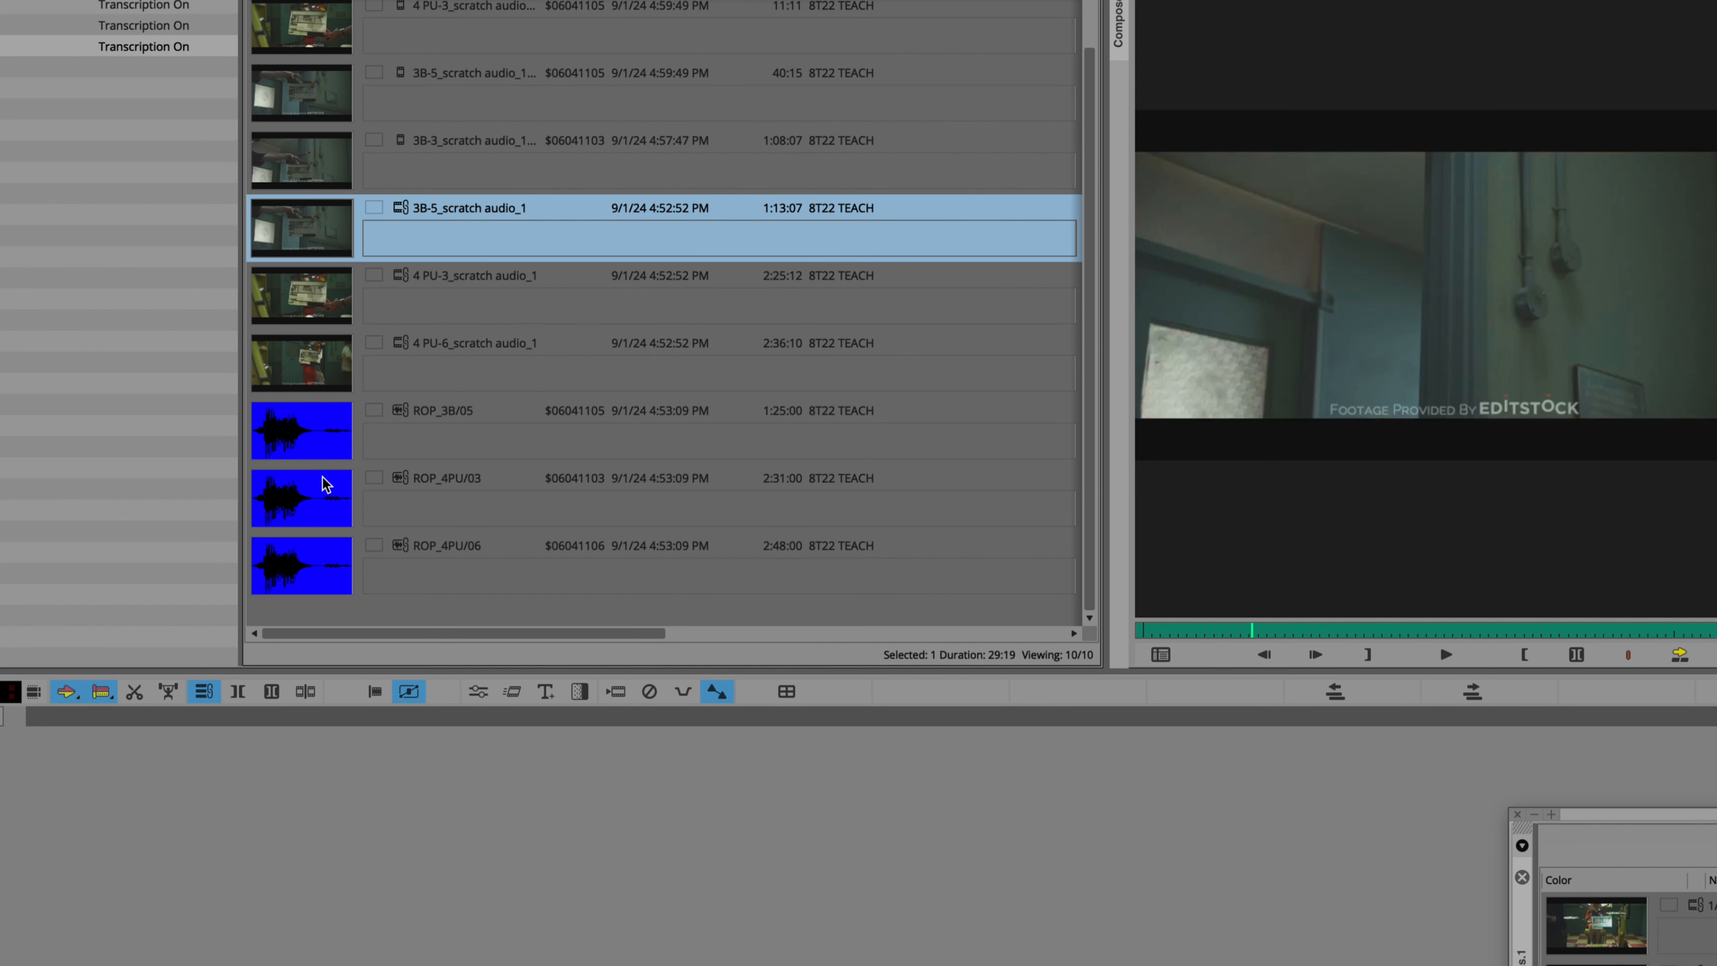
{"action": "left_click", "coordinate": [331, 566], "text": "shift"}
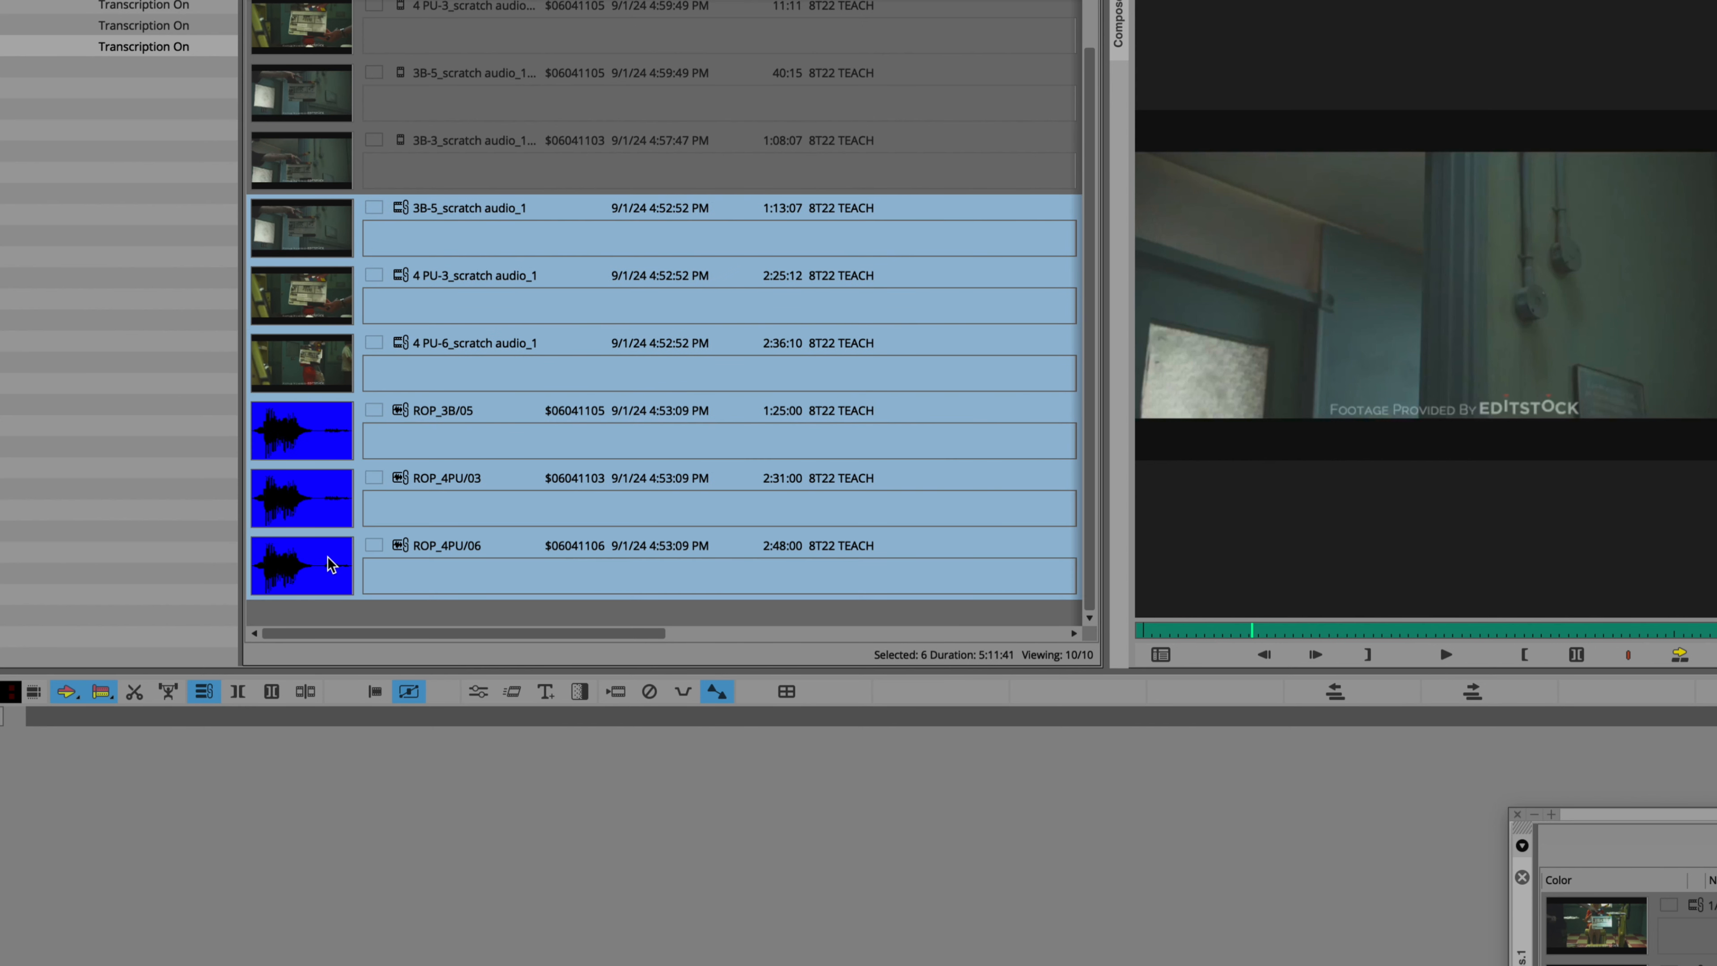
{"action": "key", "text": "Delete"}
{"action": "left_click", "coordinate": [1043, 598]}
{"action": "left_click", "coordinate": [1066, 642]}
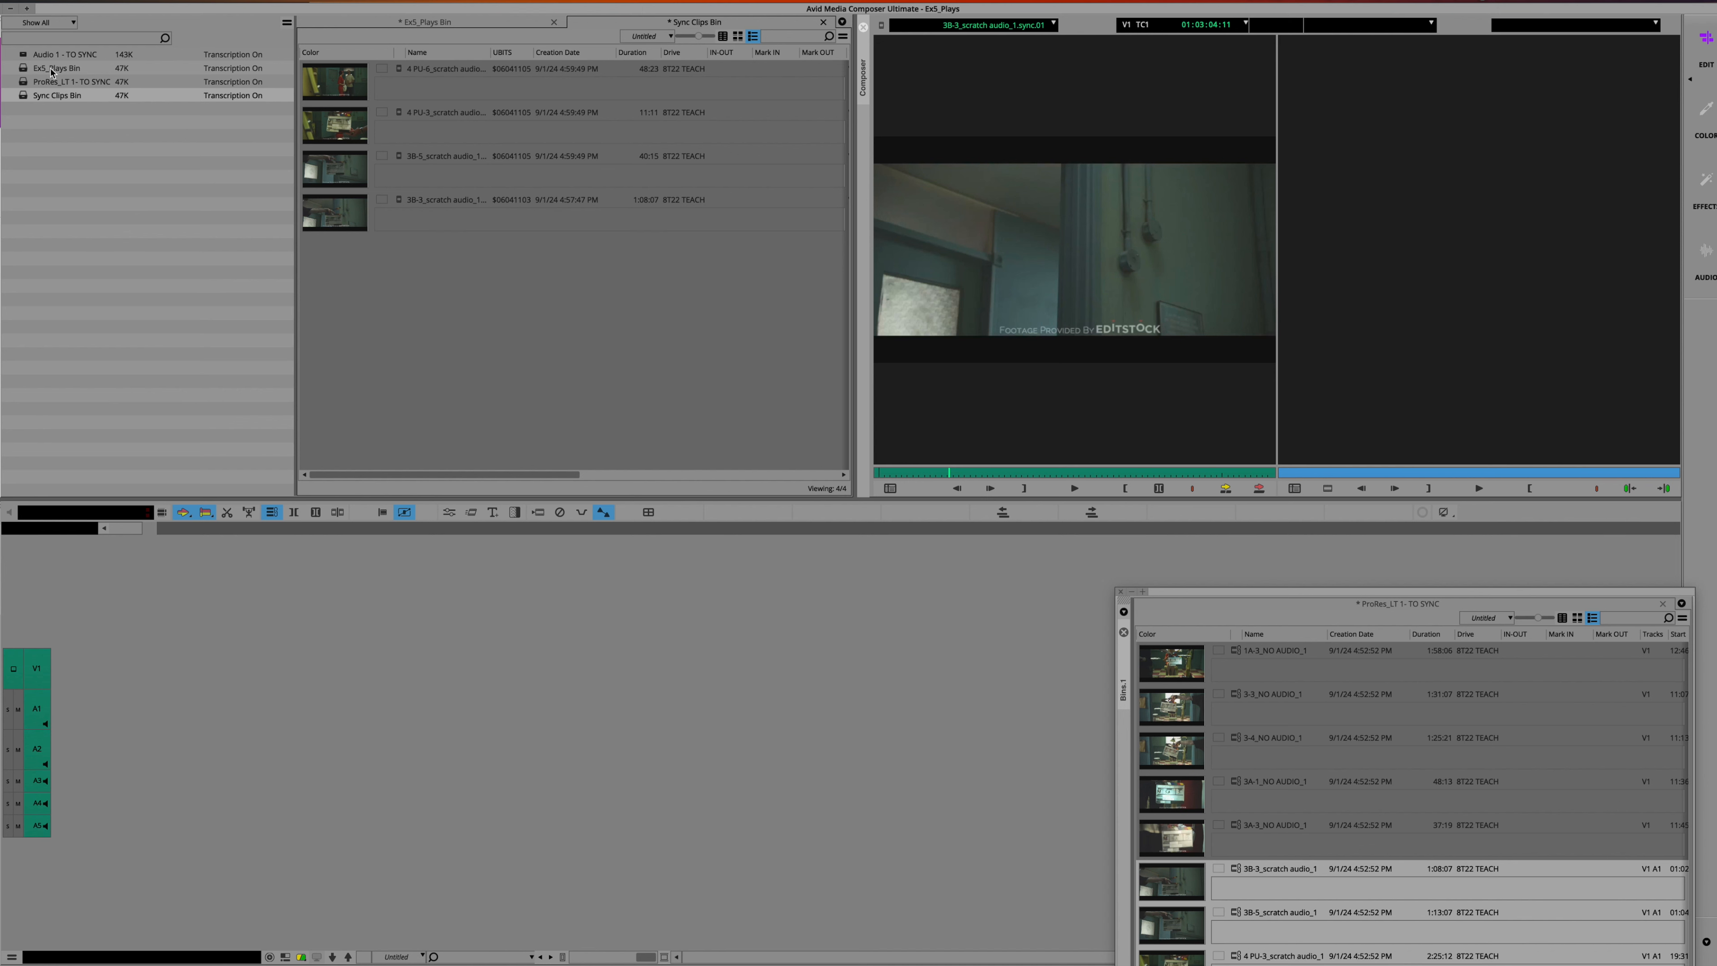
Copy the five NO AUDIO clips from the ProRes_LT 1- TO SYNC bin into the Sync Clips Bin and close the source bin
{"action": "left_click", "coordinate": [23, 83]}
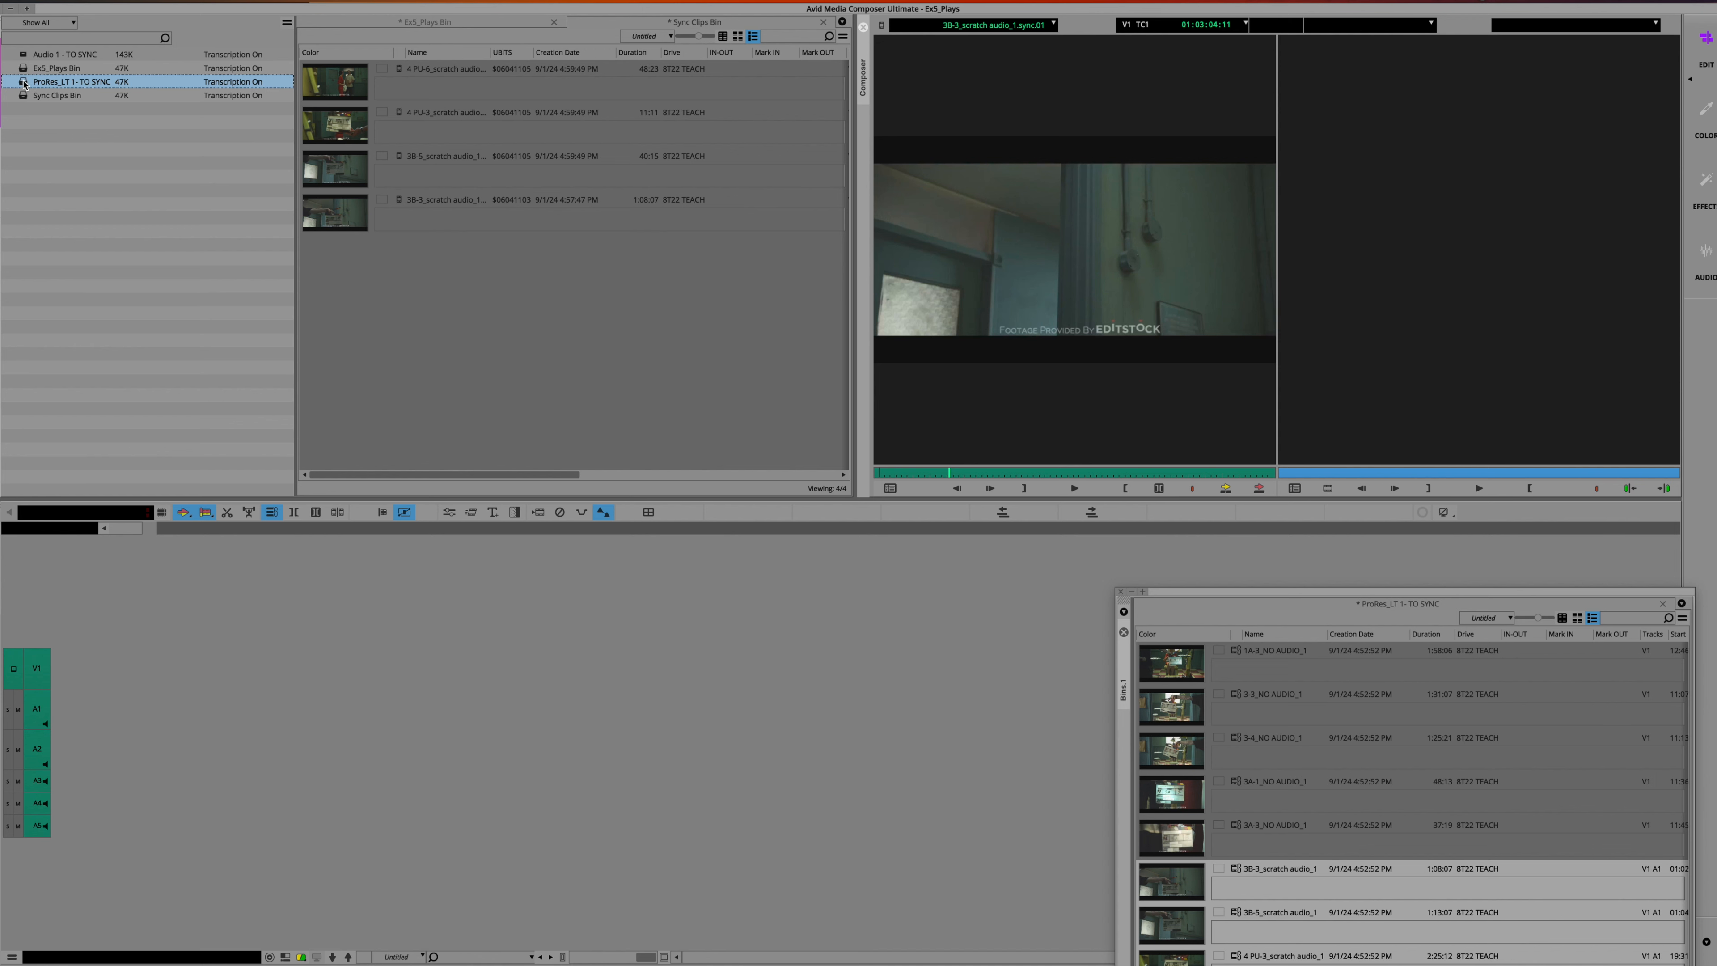
{"action": "double_click", "coordinate": [23, 83]}
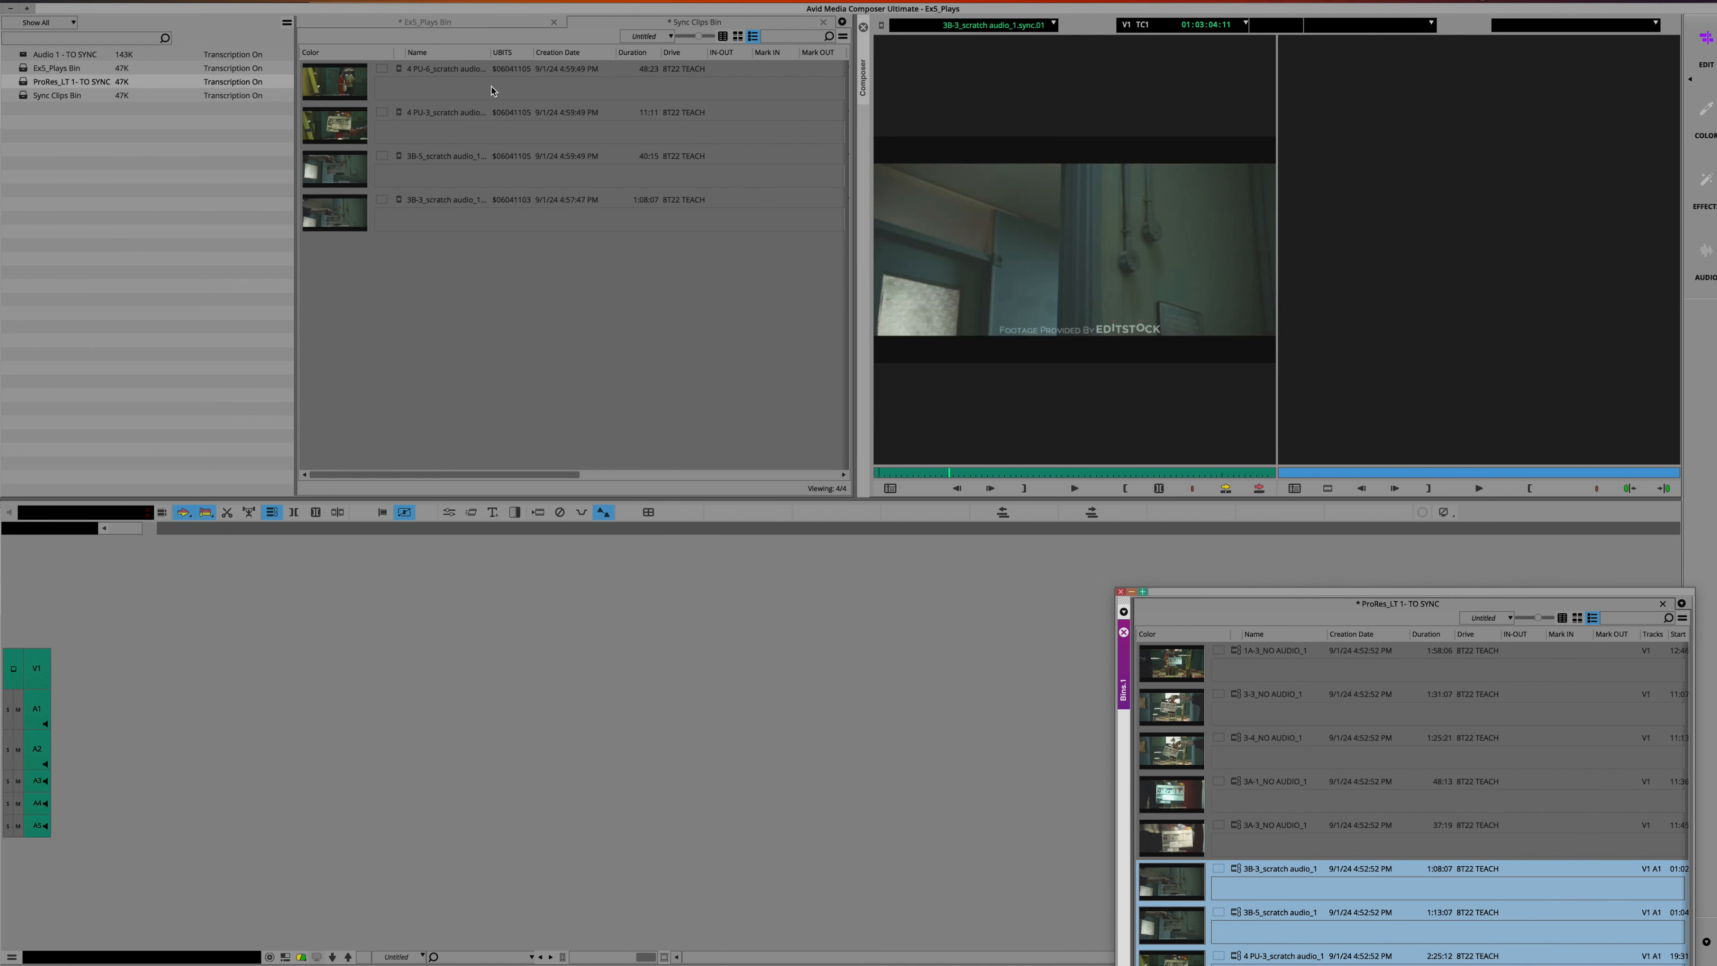
{"action": "left_click_drag", "start_coordinate": [1187, 594], "coordinate": [505, 360]}
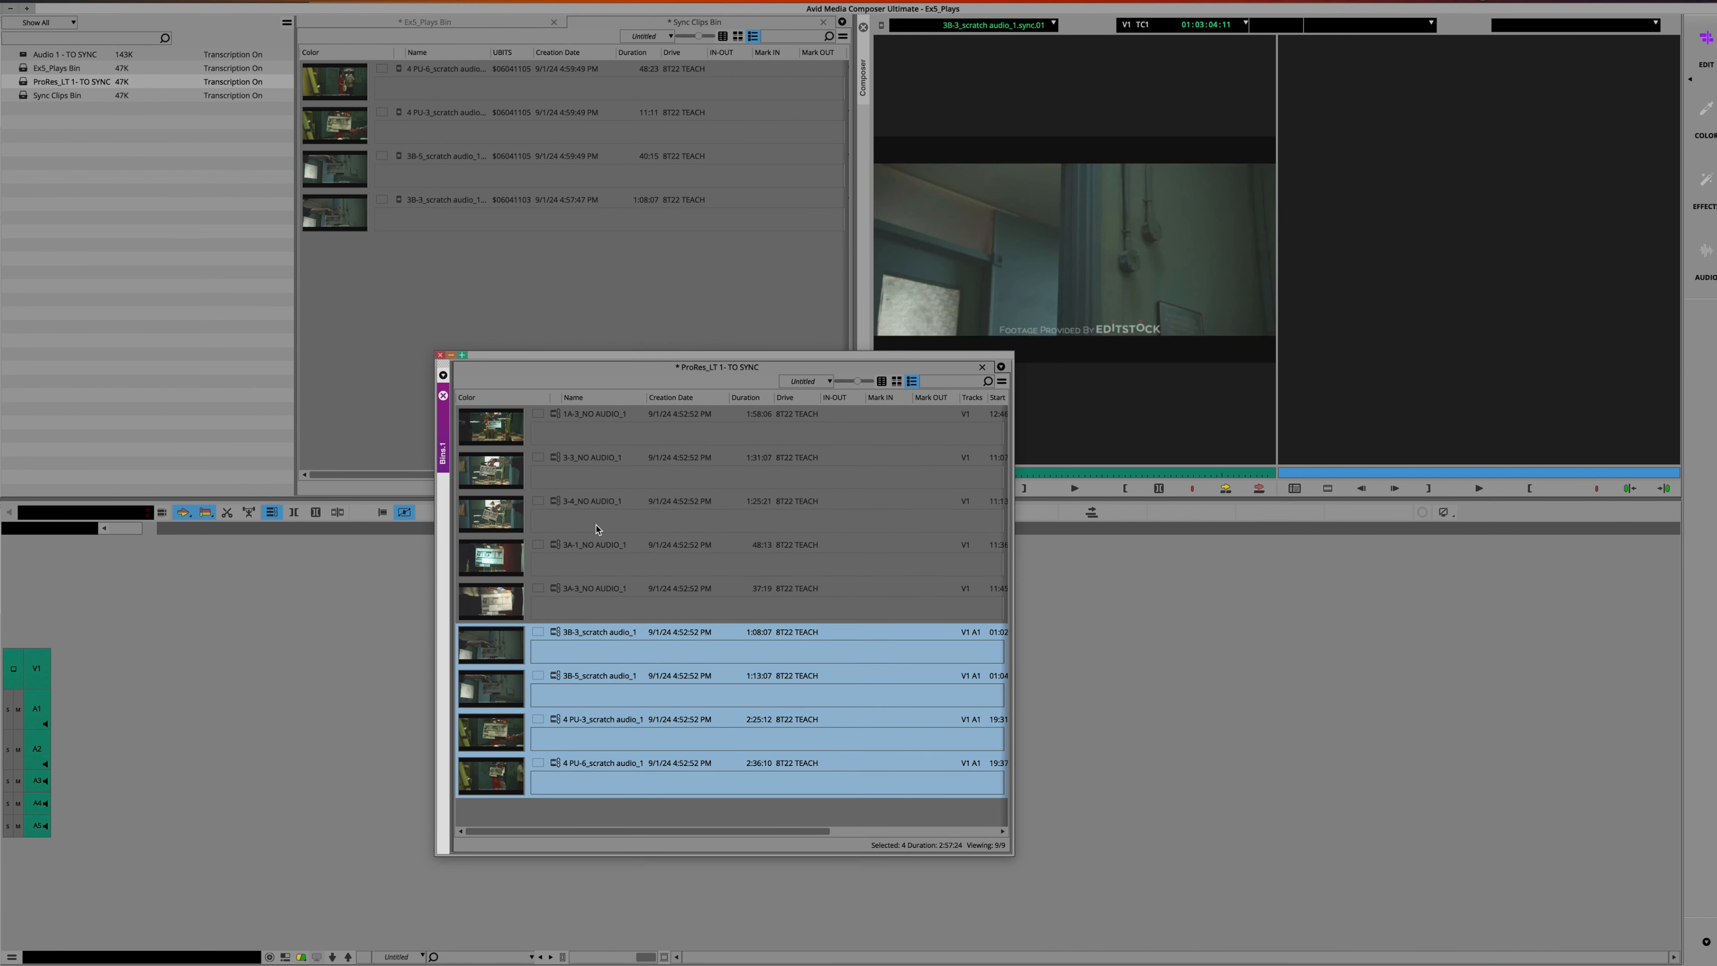
{"action": "left_click", "coordinate": [497, 425]}
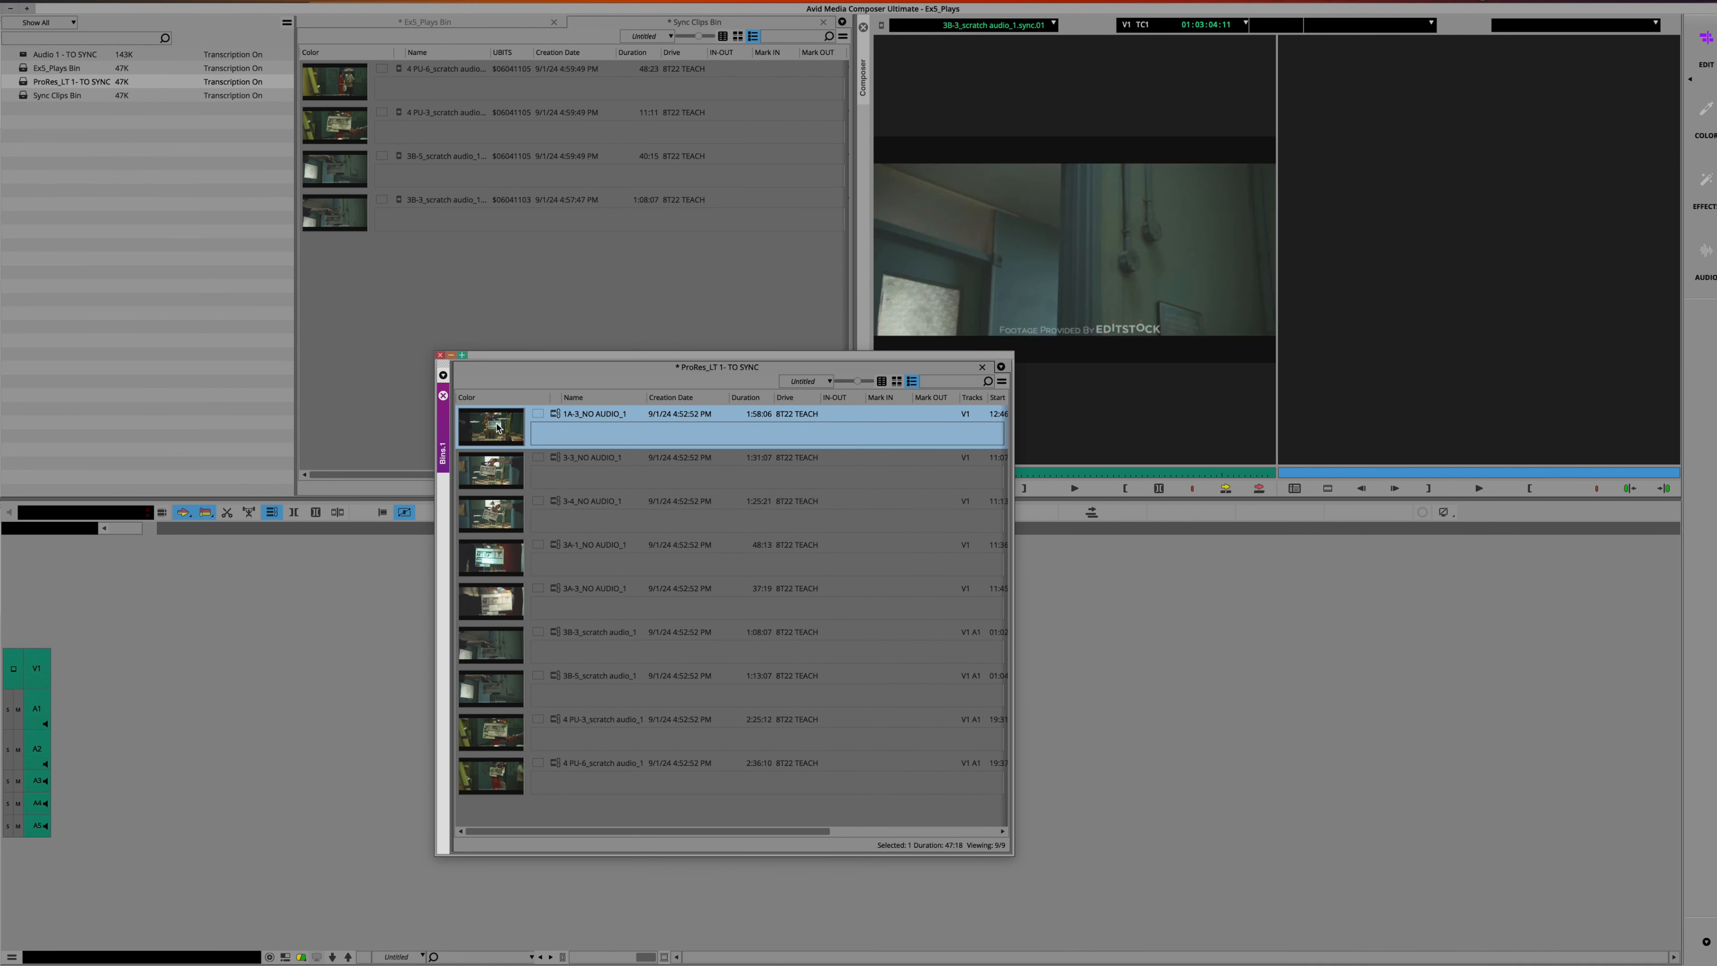
{"action": "left_click", "coordinate": [505, 595], "text": "shift"}
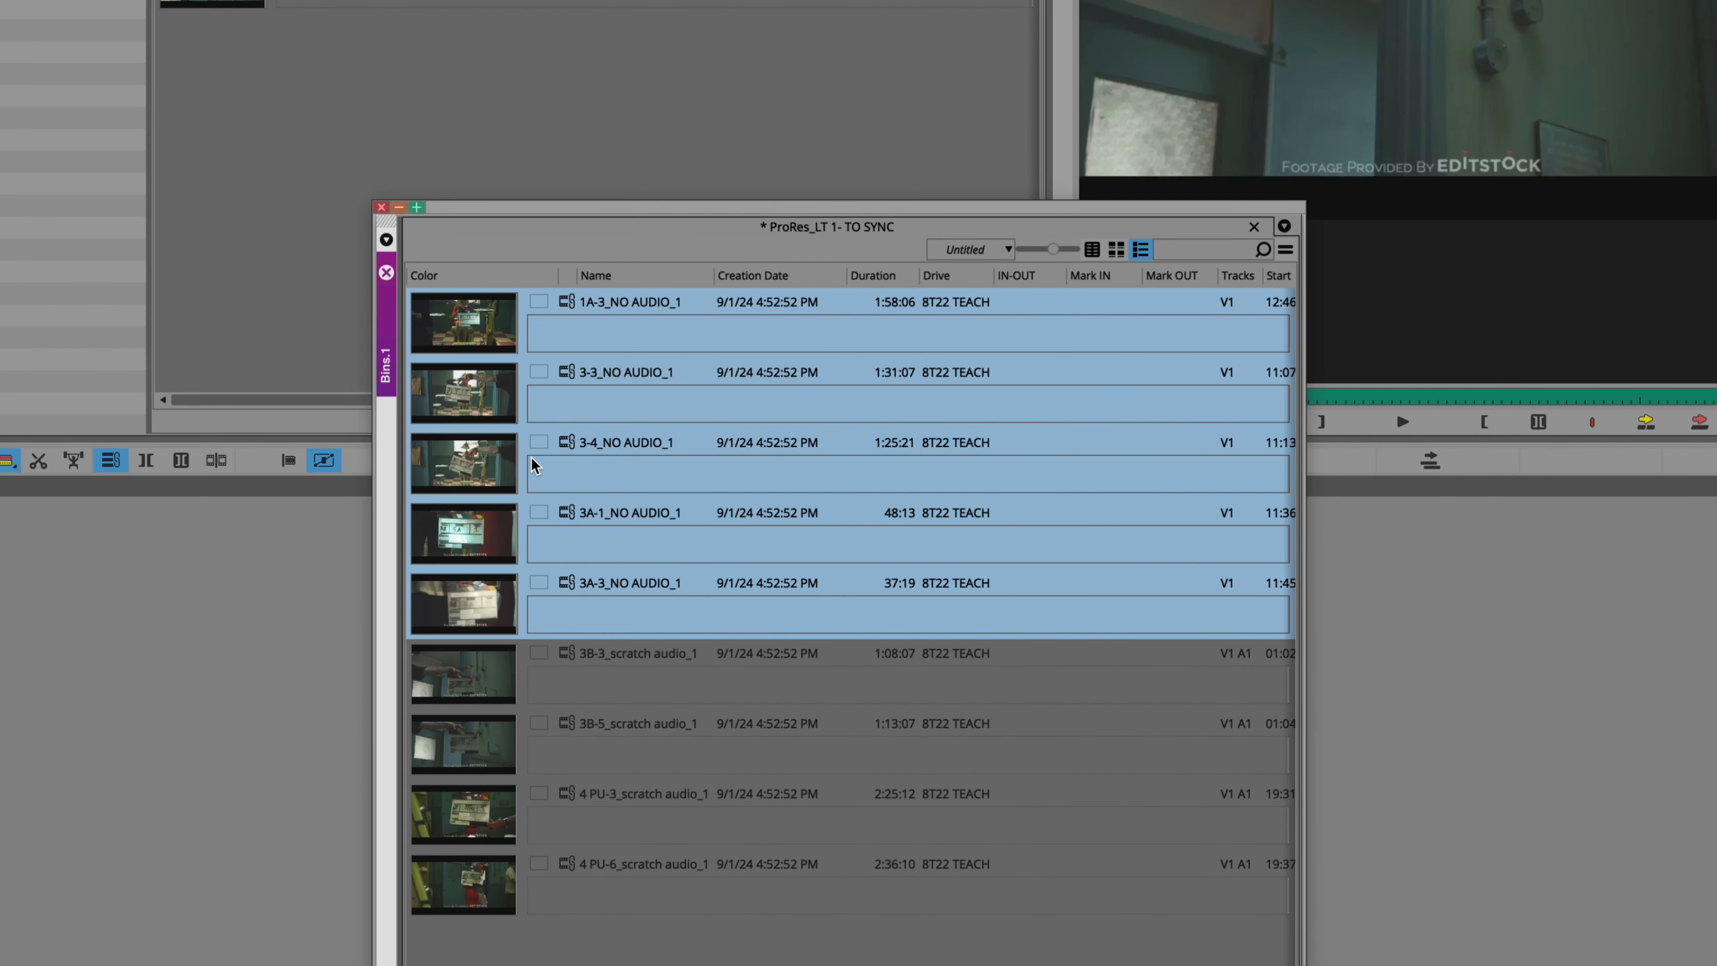
{"action": "left_click_drag", "start_coordinate": [534, 466], "coordinate": [453, 71]}
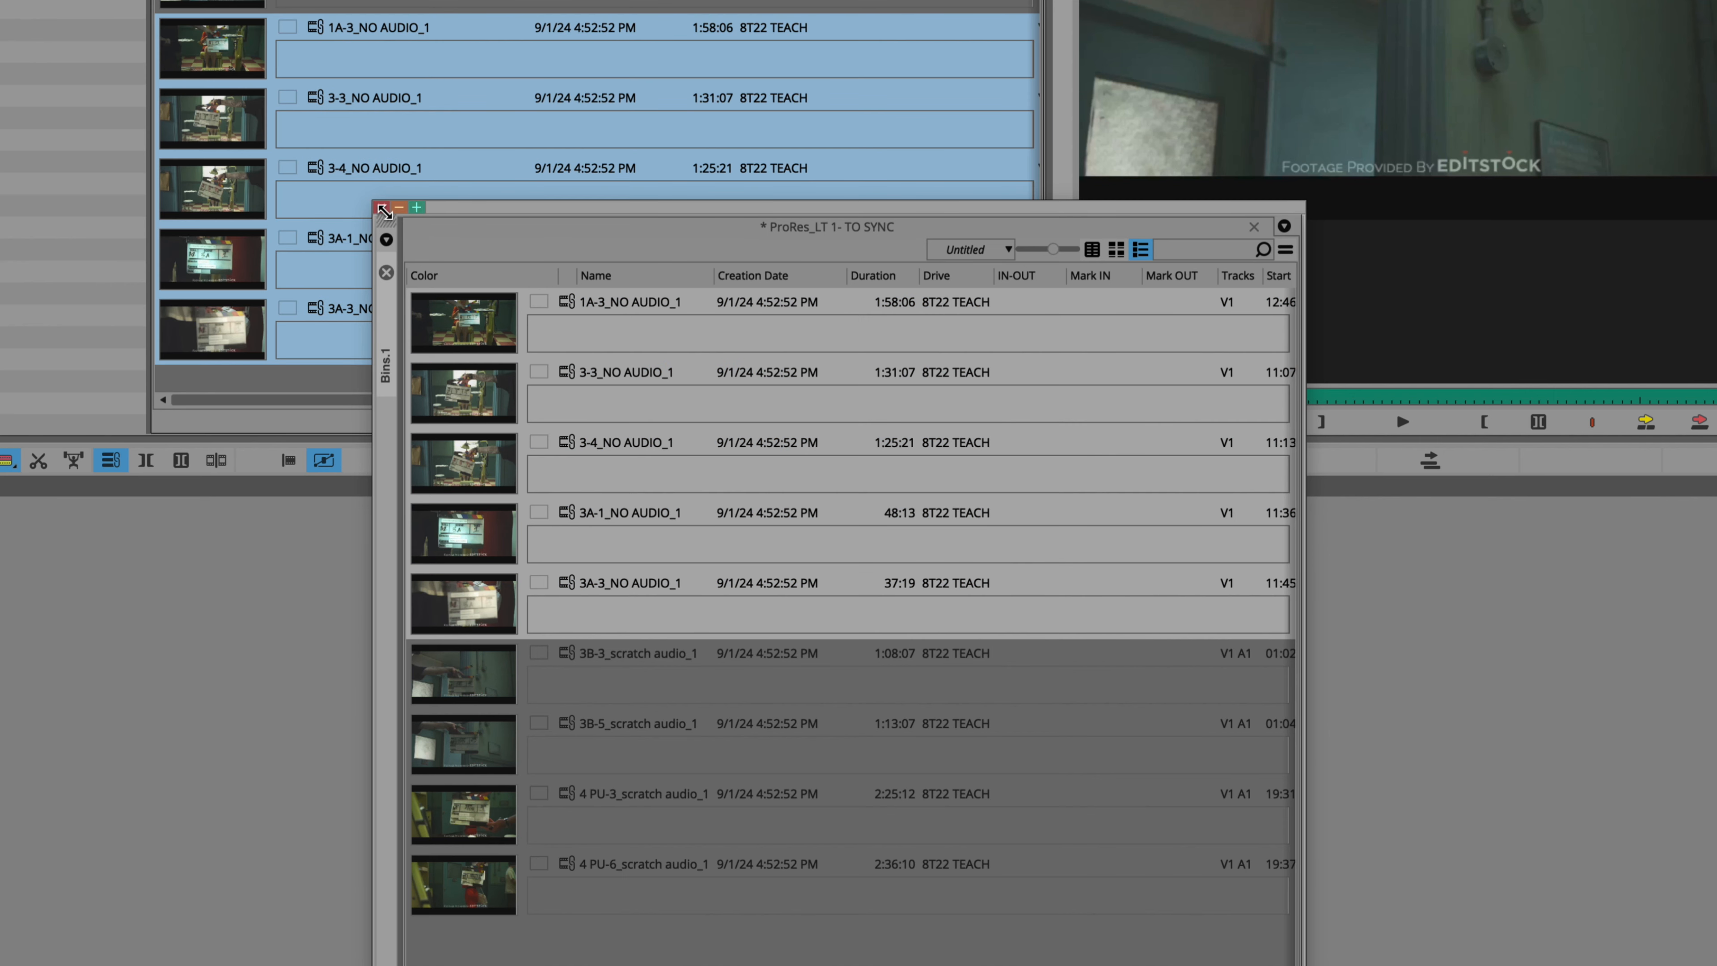
{"action": "left_click", "coordinate": [381, 207]}
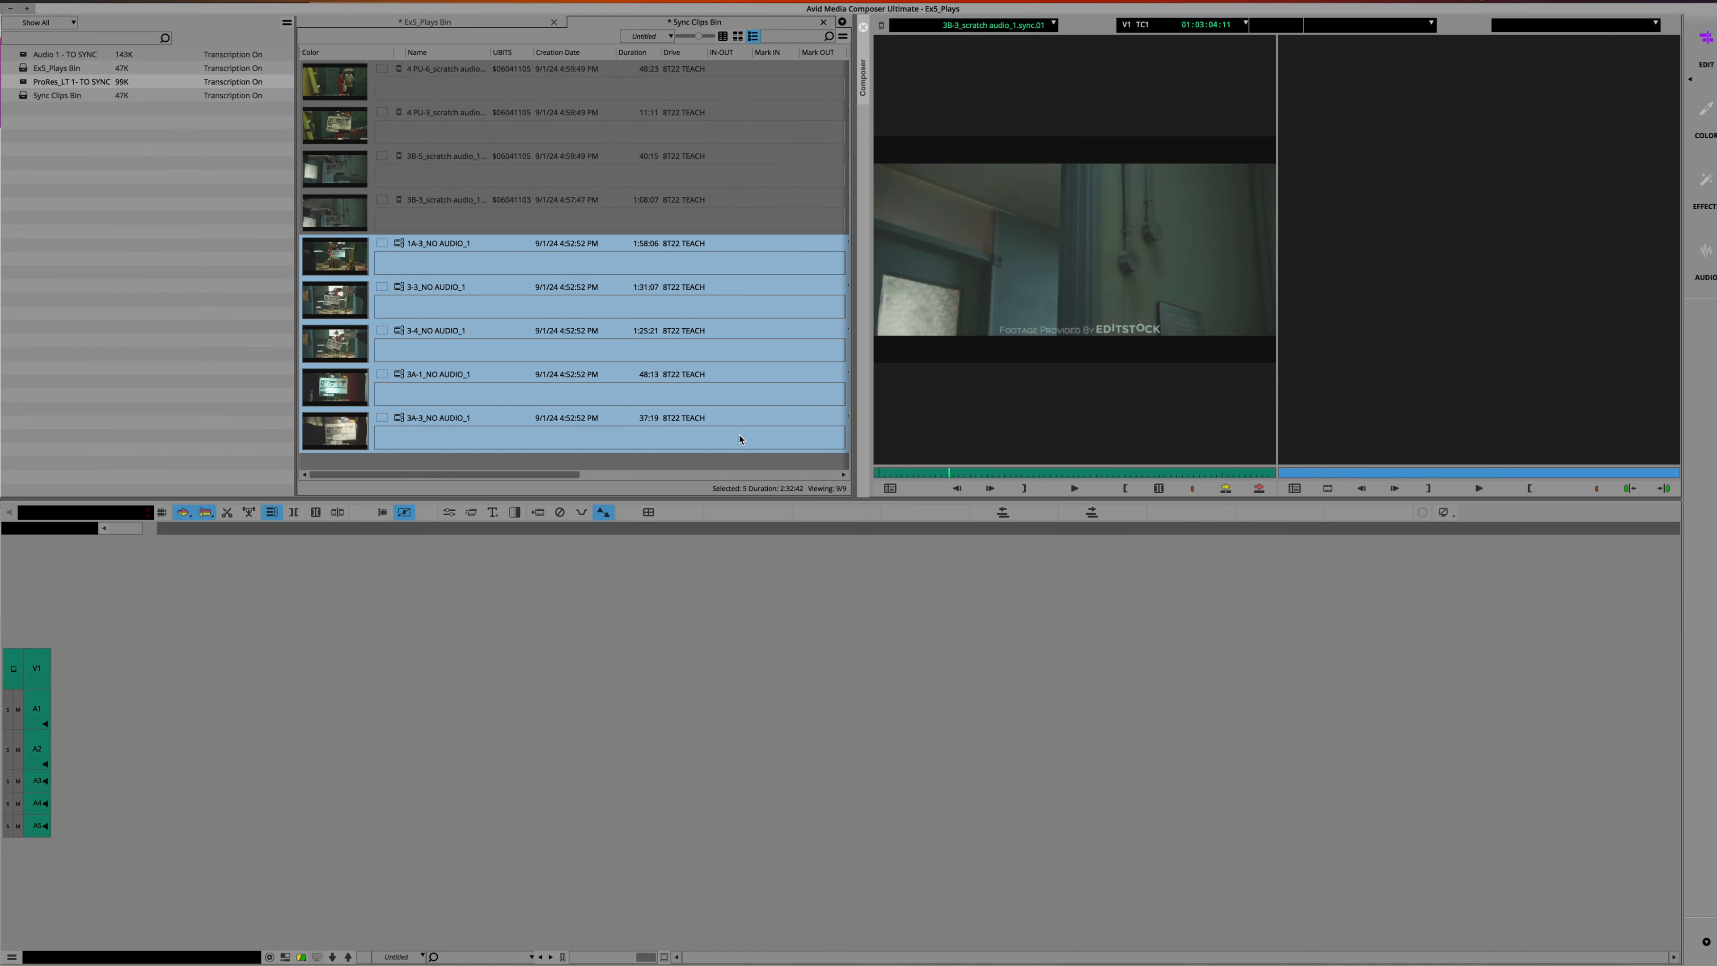
Open the Audio 1 - TO SYNC bin in Script view and detach it as a floating window
{"action": "left_click", "coordinate": [21, 57]}
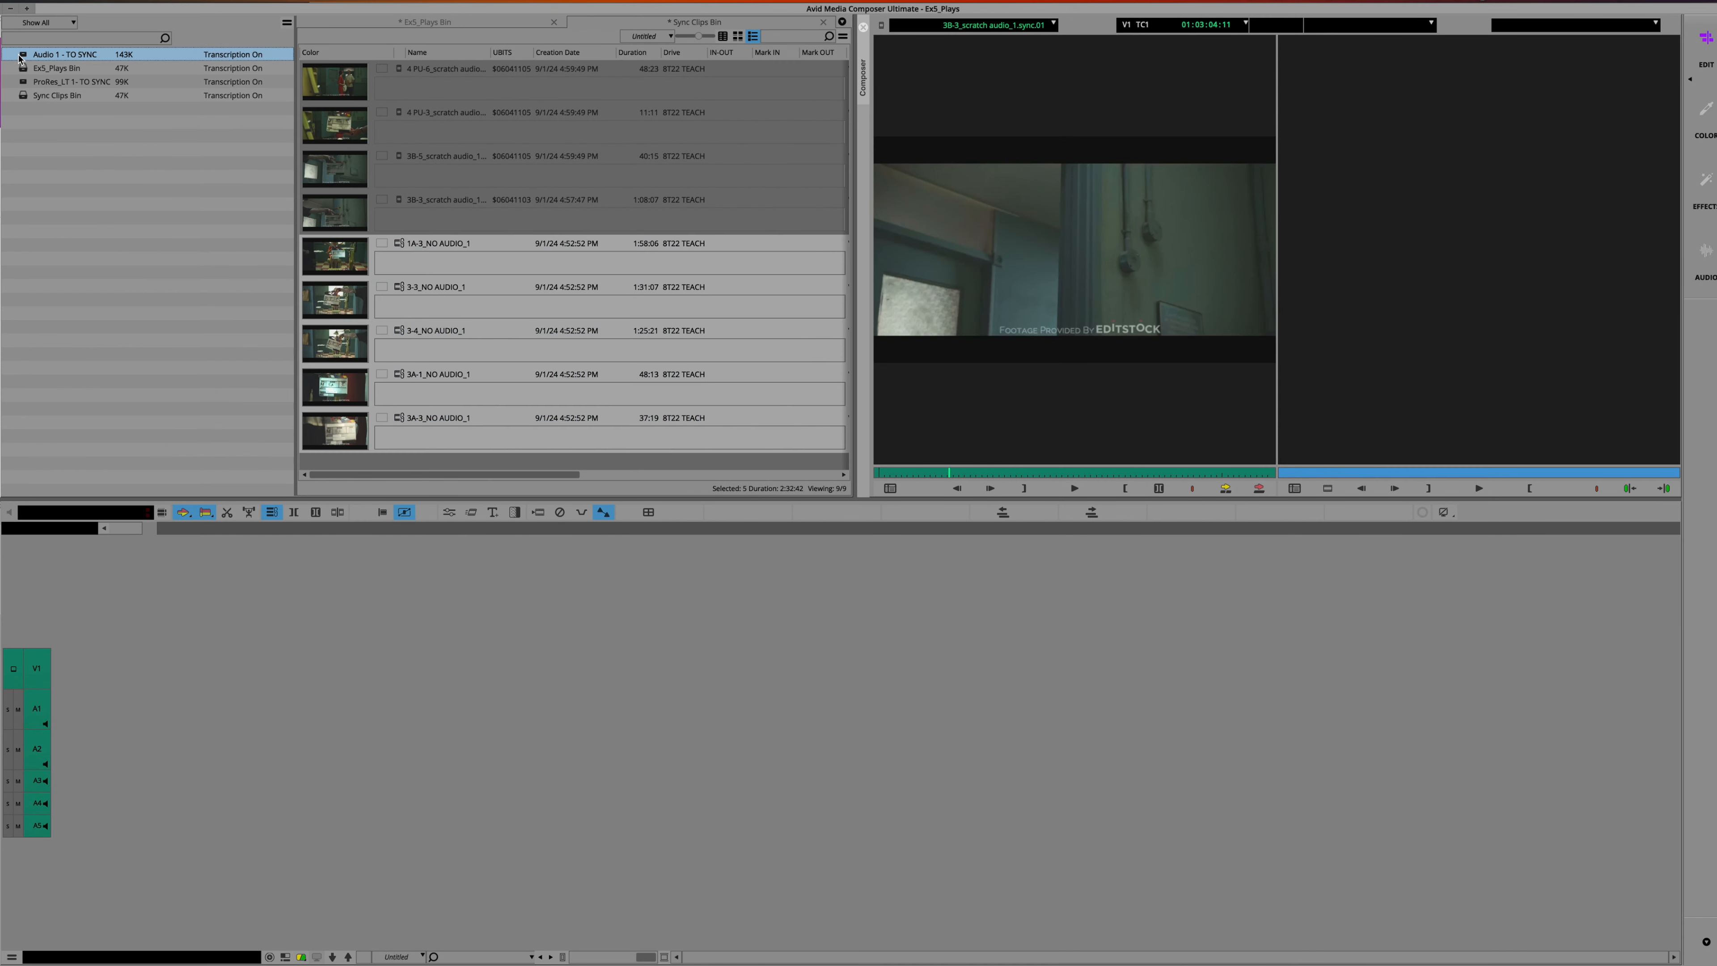
{"action": "double_click", "coordinate": [21, 58]}
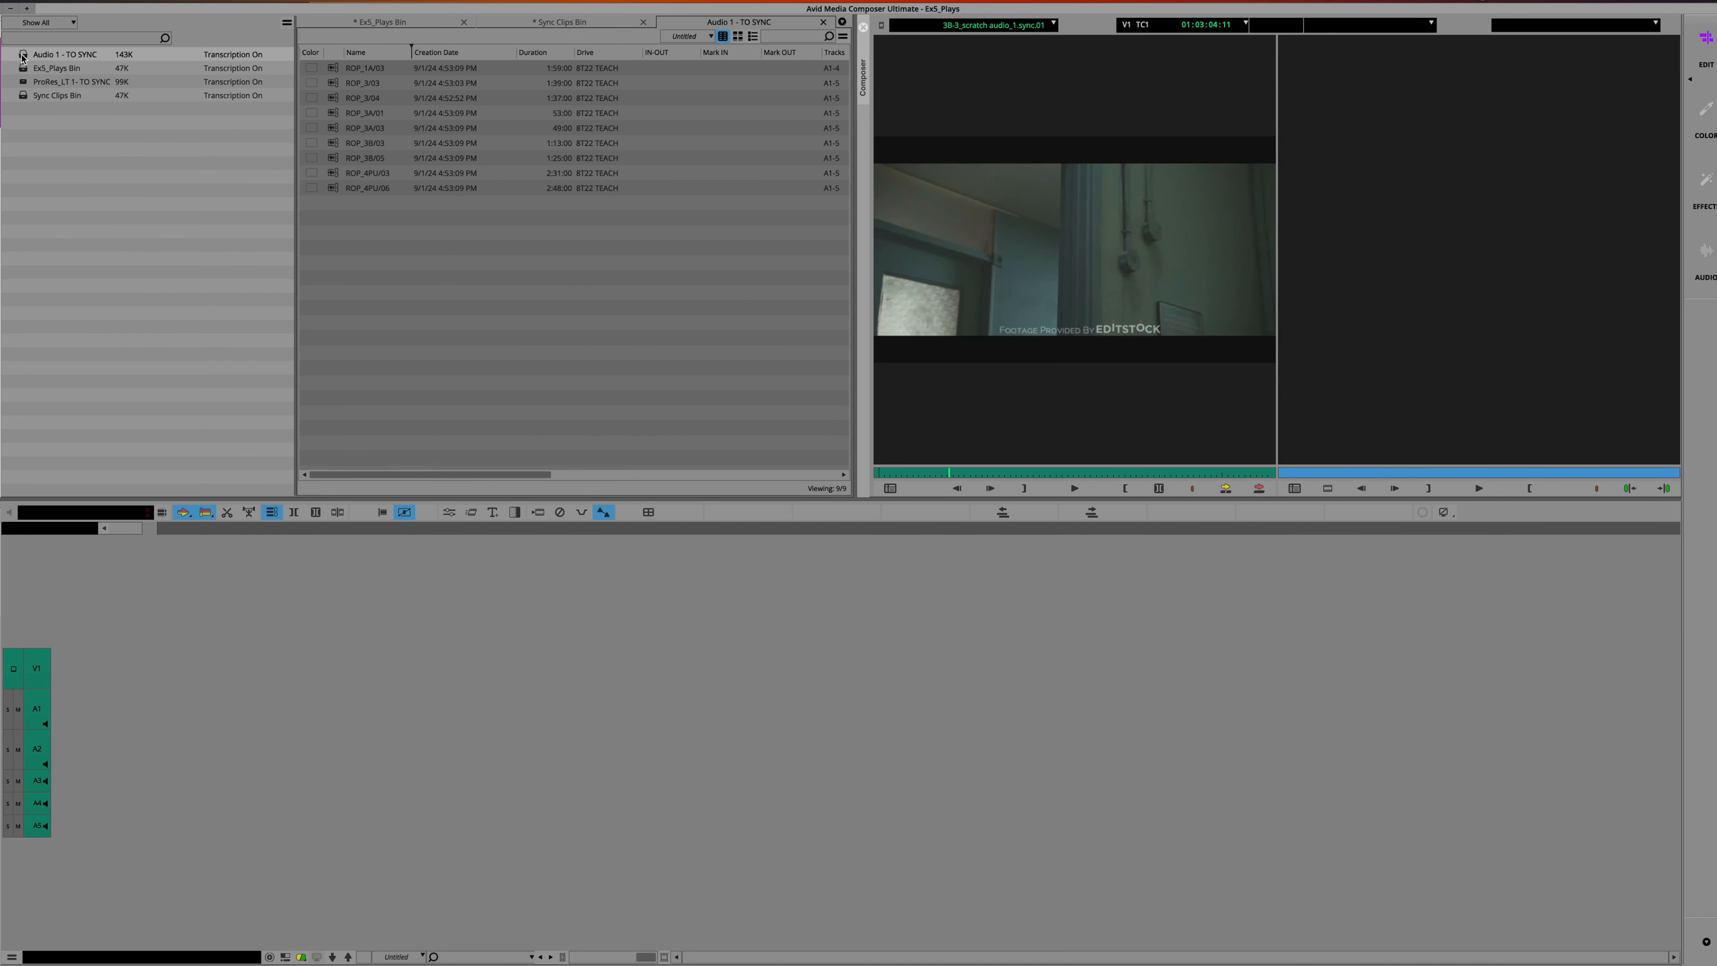
{"action": "left_click", "coordinate": [753, 36]}
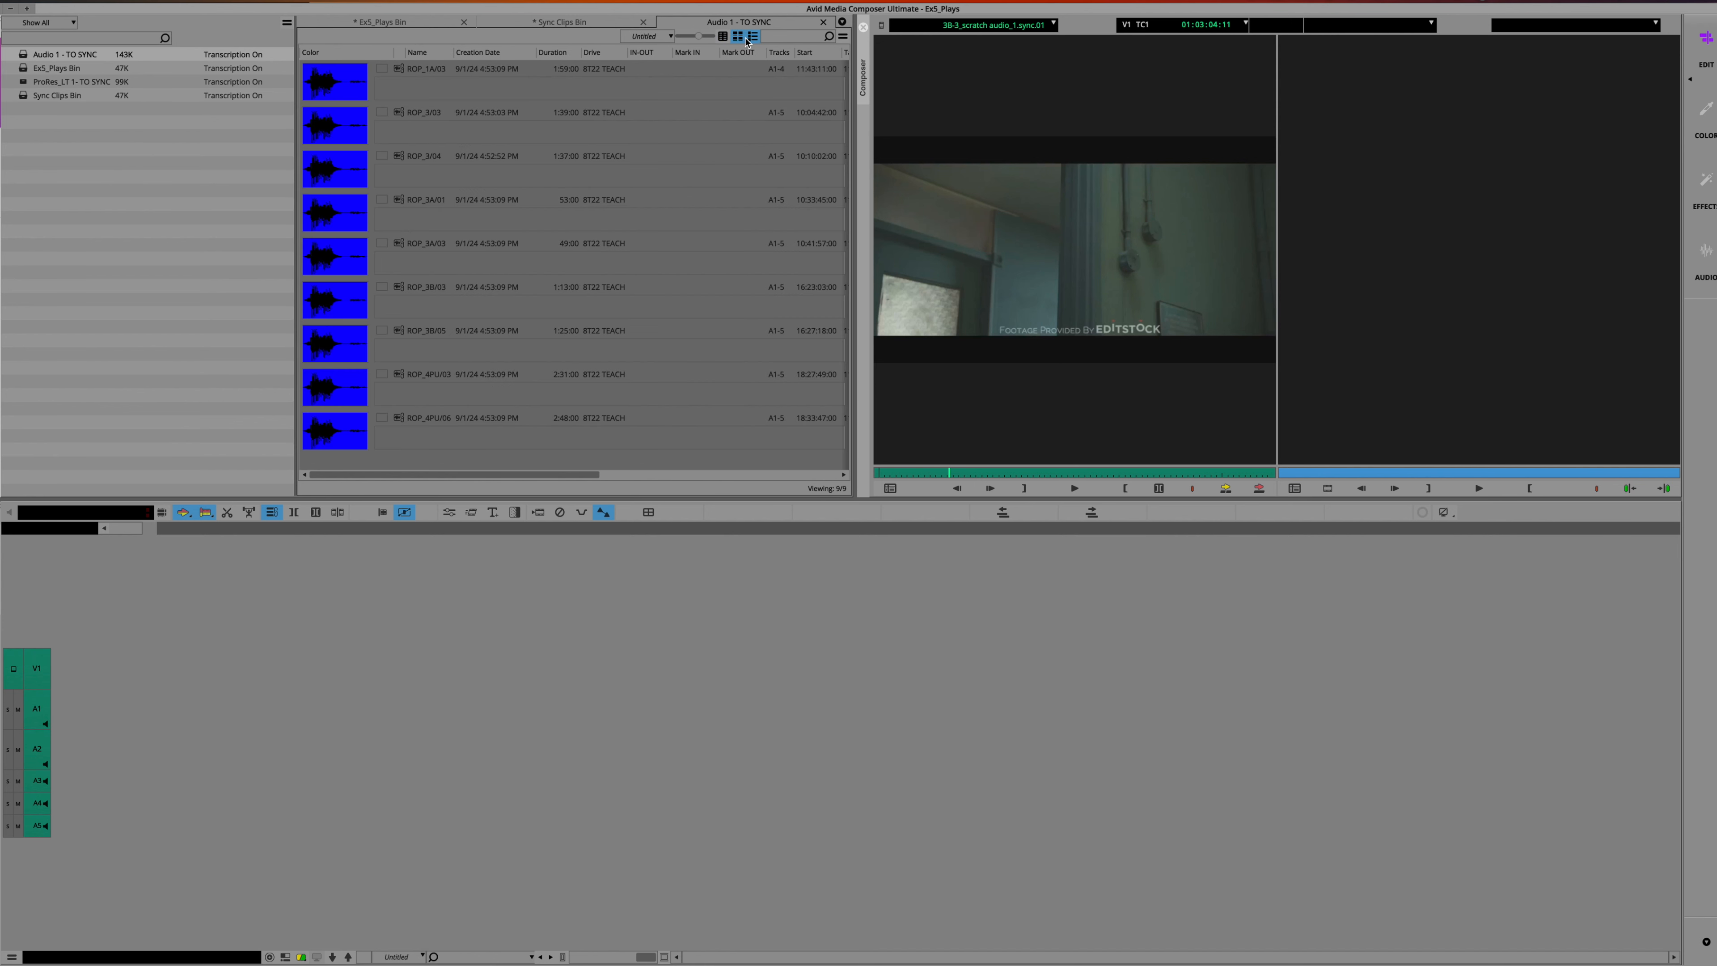
{"action": "left_click_drag", "start_coordinate": [688, 23], "coordinate": [957, 392]}
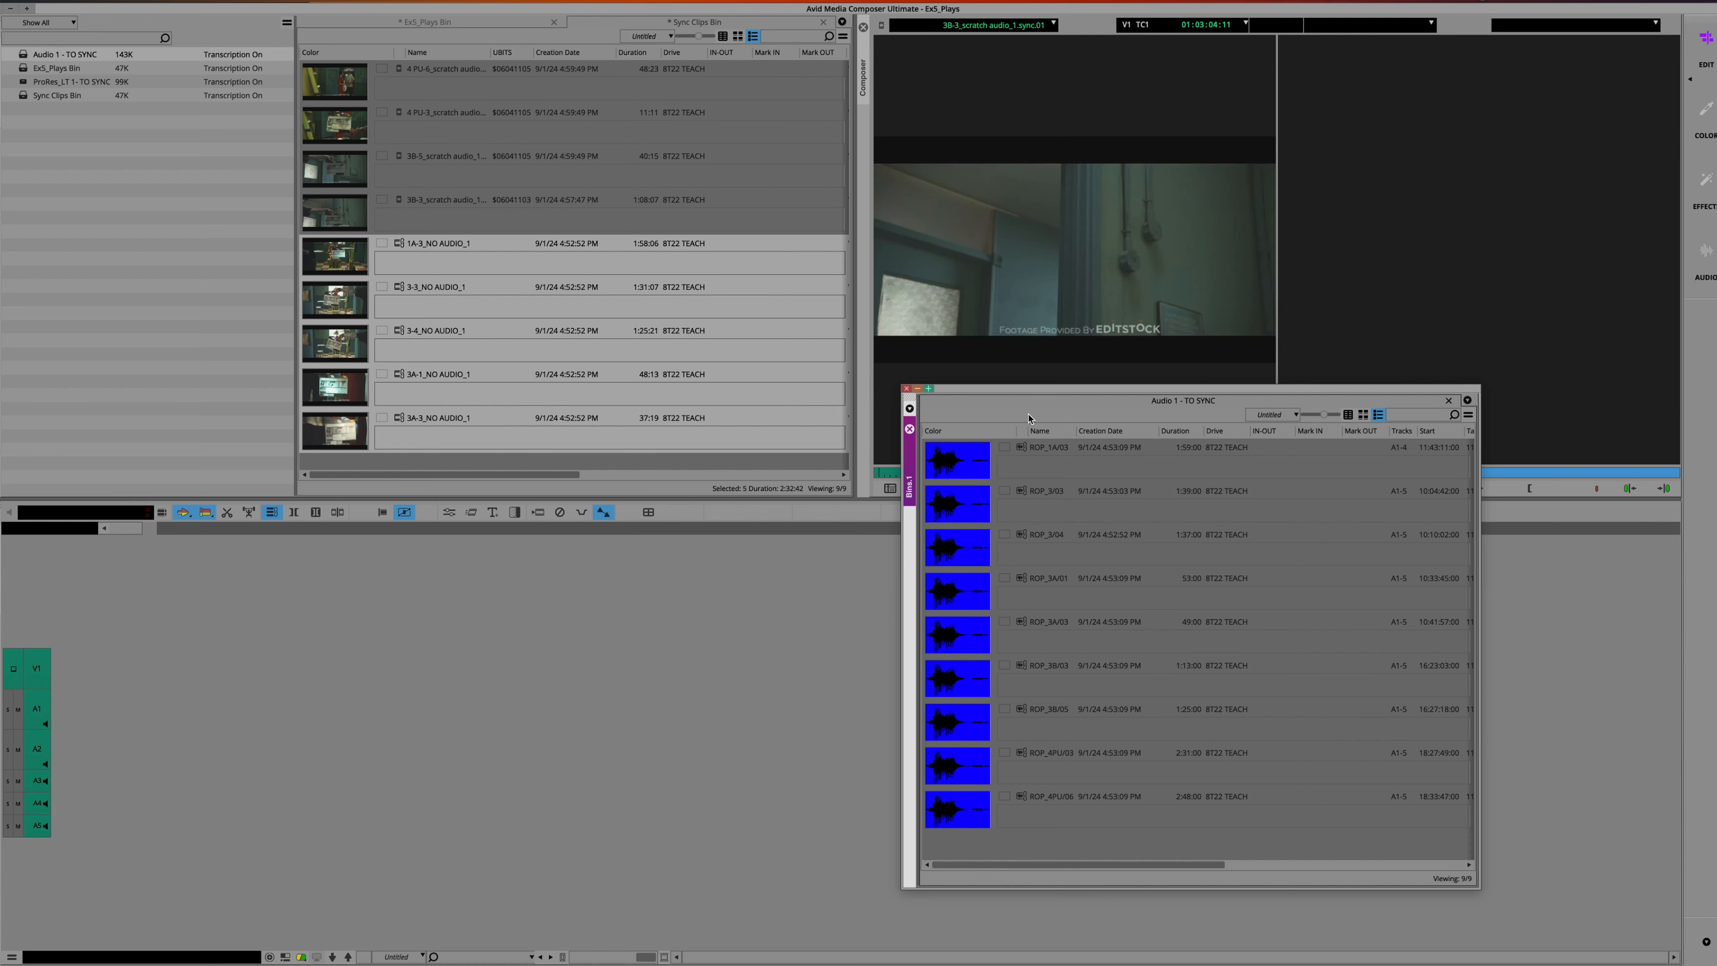
{"action": "left_click_drag", "start_coordinate": [1006, 394], "coordinate": [412, 447]}
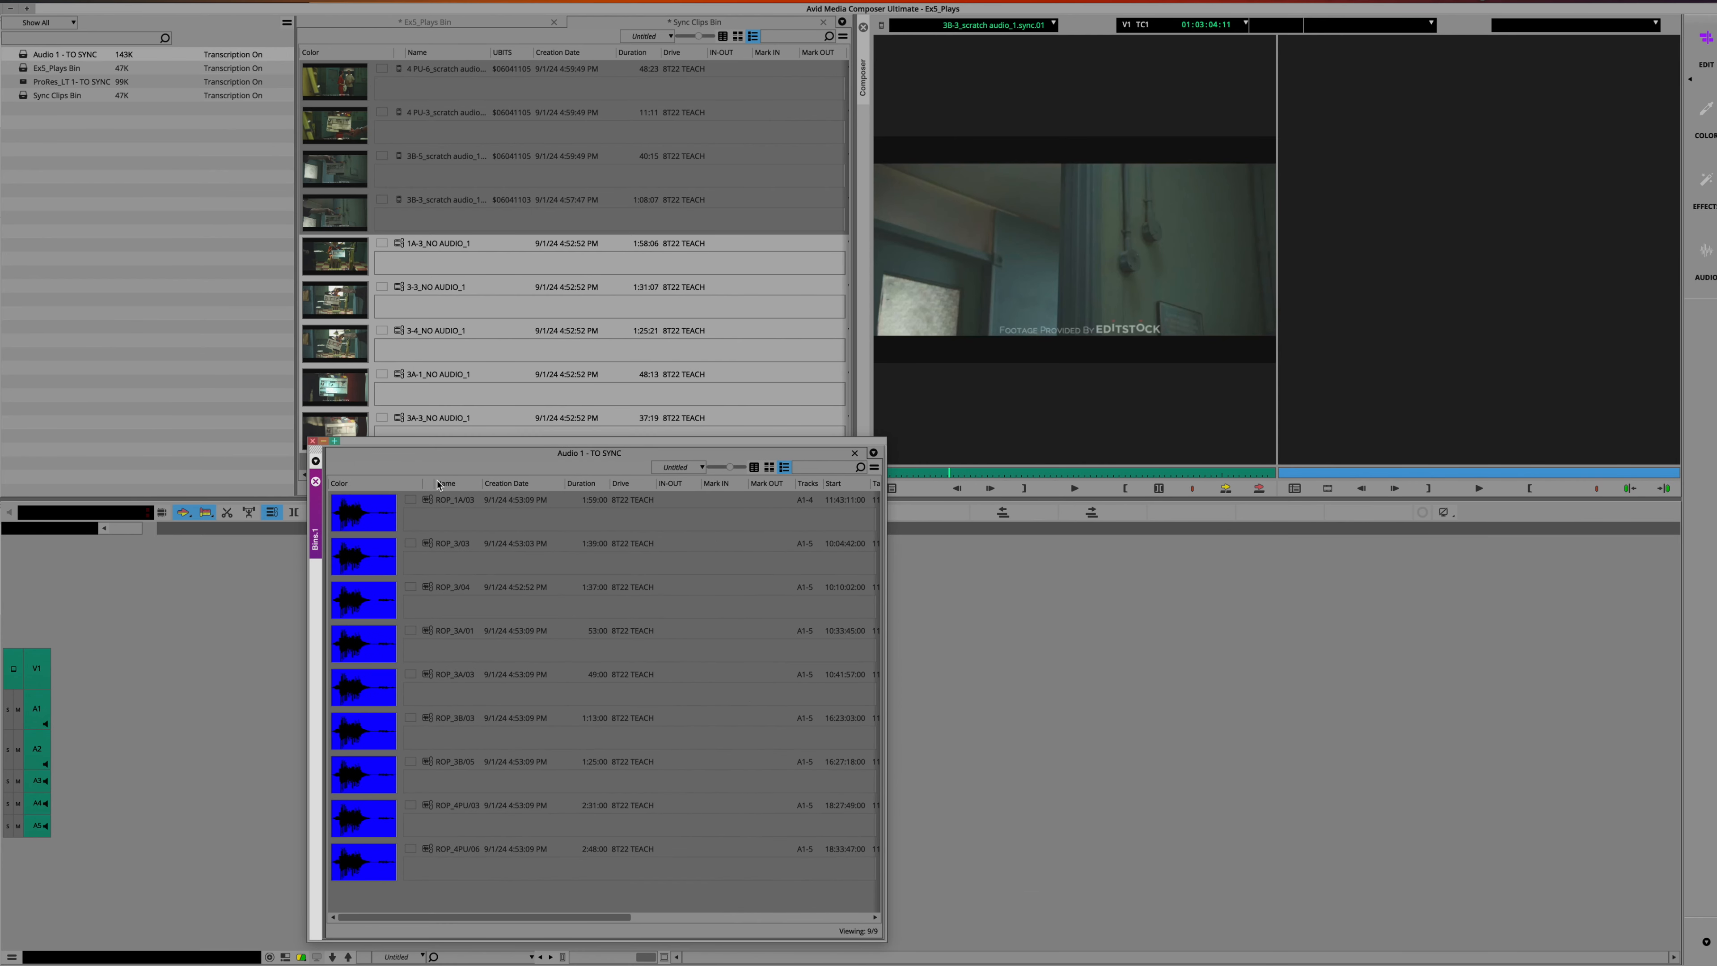
Copy the five recordings ROP_1A/03 through ROP_3A/03 into the Sync Clips Bin and close the Audio 1 - TO SYNC bin
{"action": "left_click", "coordinate": [474, 505]}
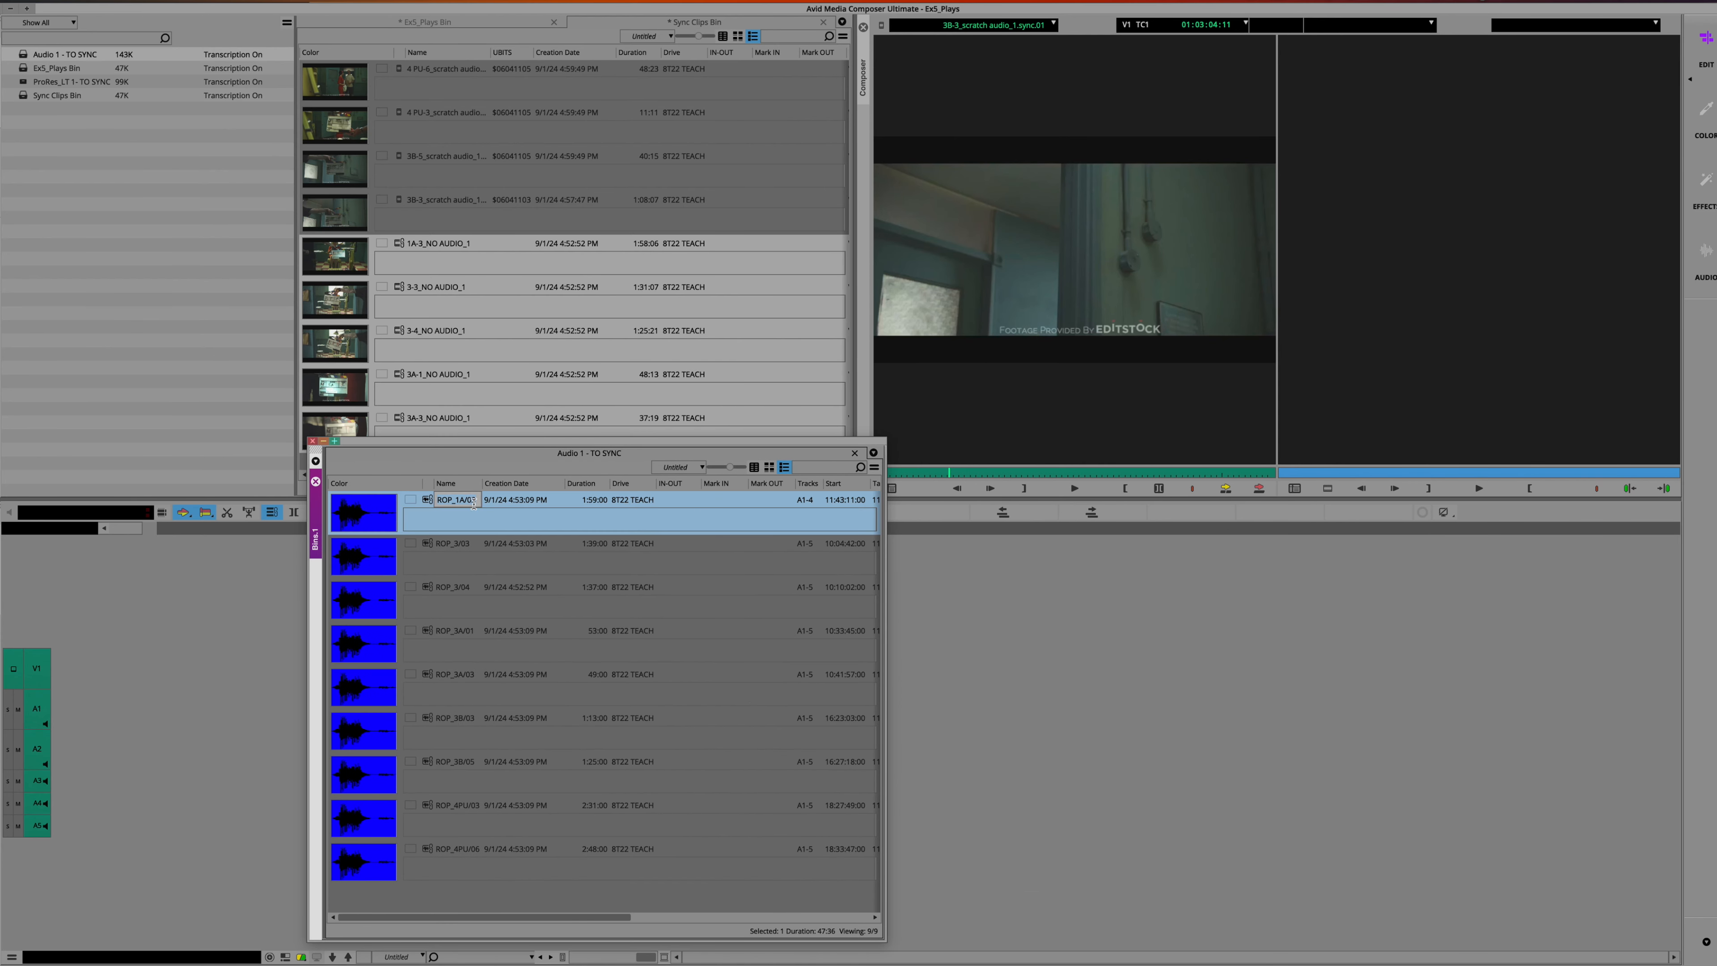
{"action": "left_click", "coordinate": [485, 682], "text": "shift"}
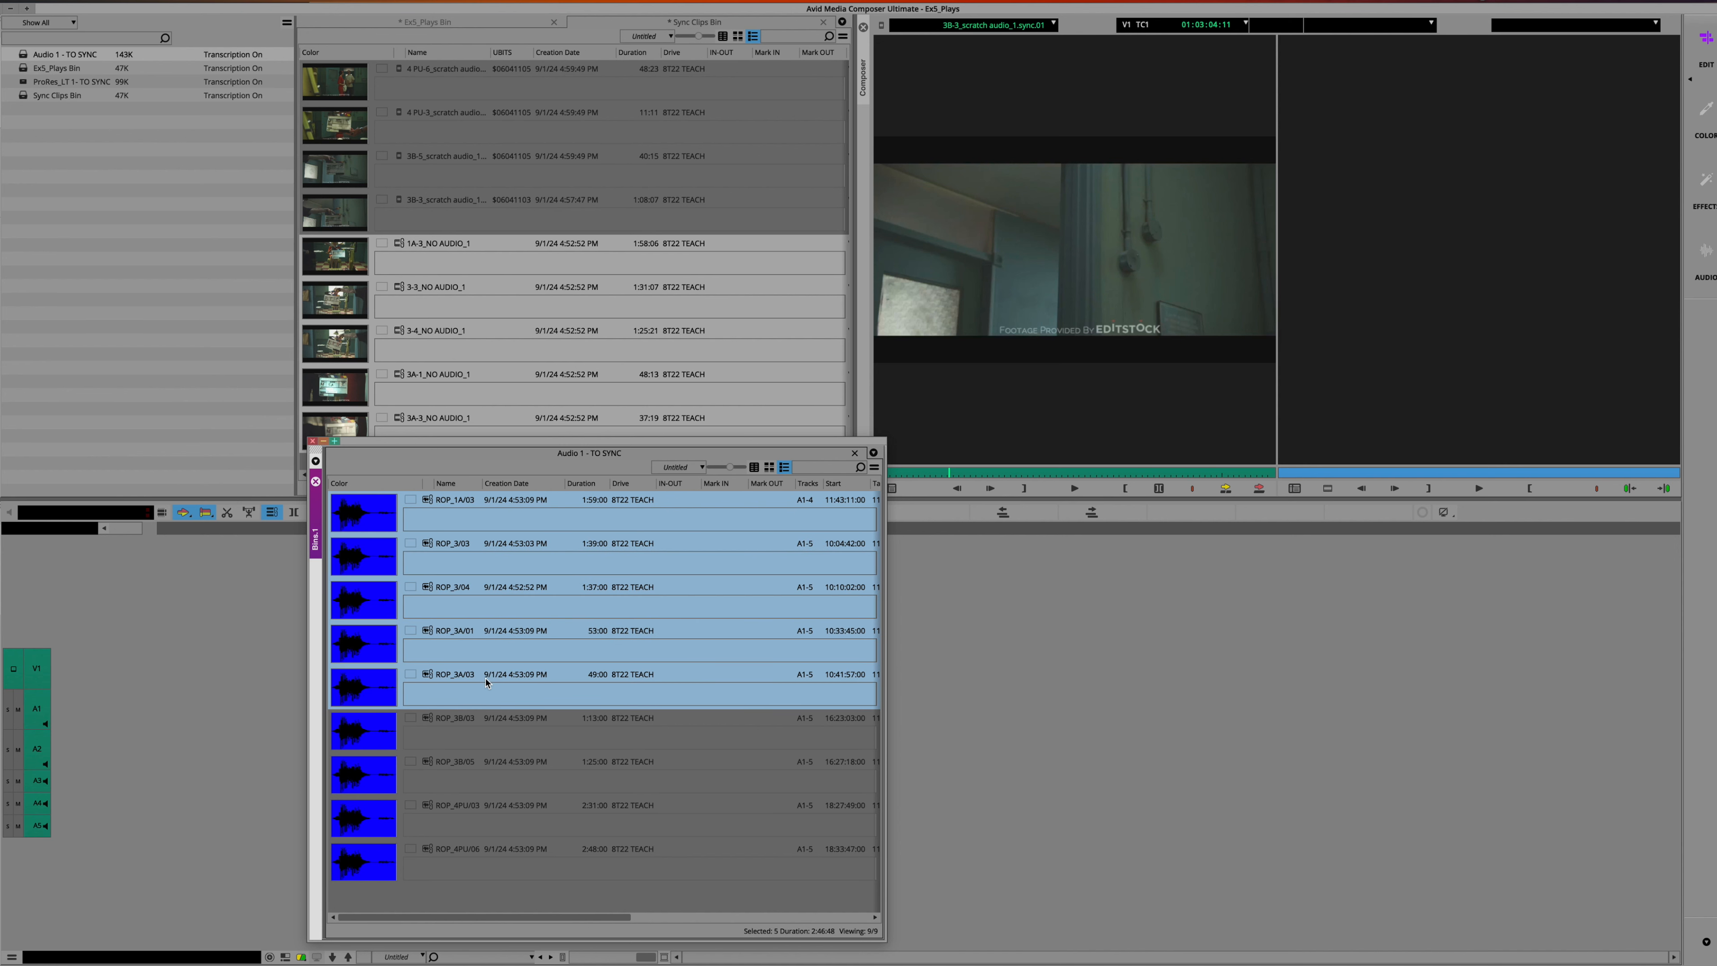
{"action": "left_click_drag", "start_coordinate": [370, 442], "coordinate": [952, 537]}
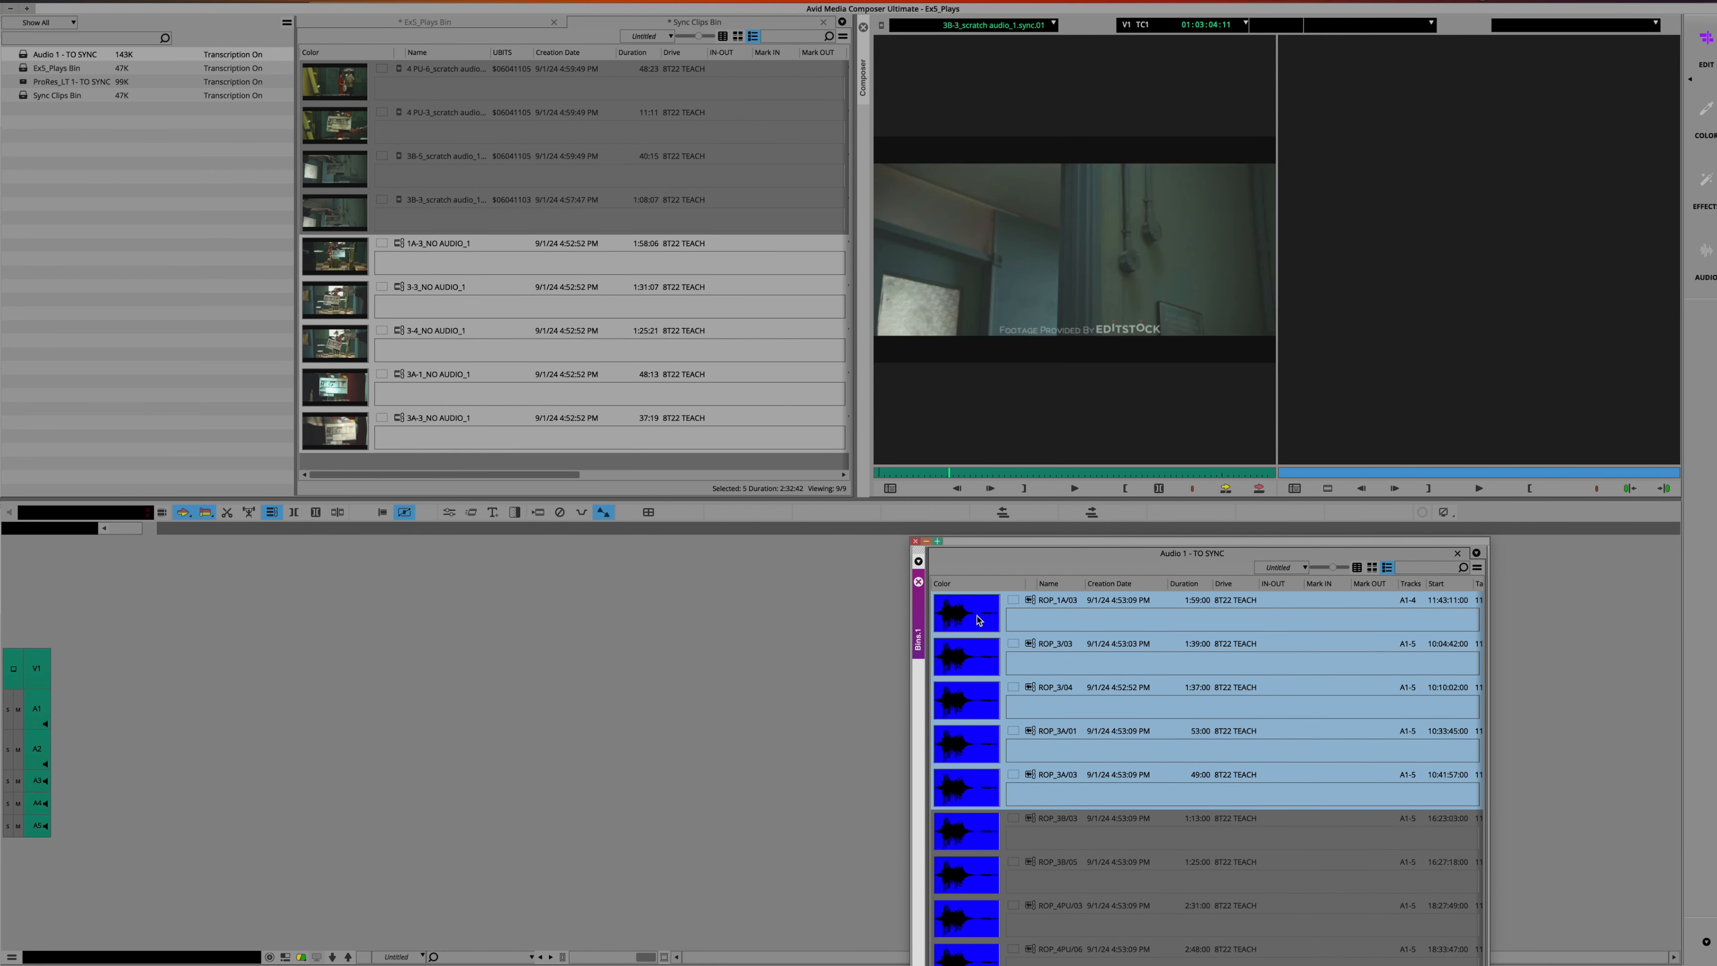
{"action": "left_click_drag", "start_coordinate": [984, 626], "coordinate": [666, 331]}
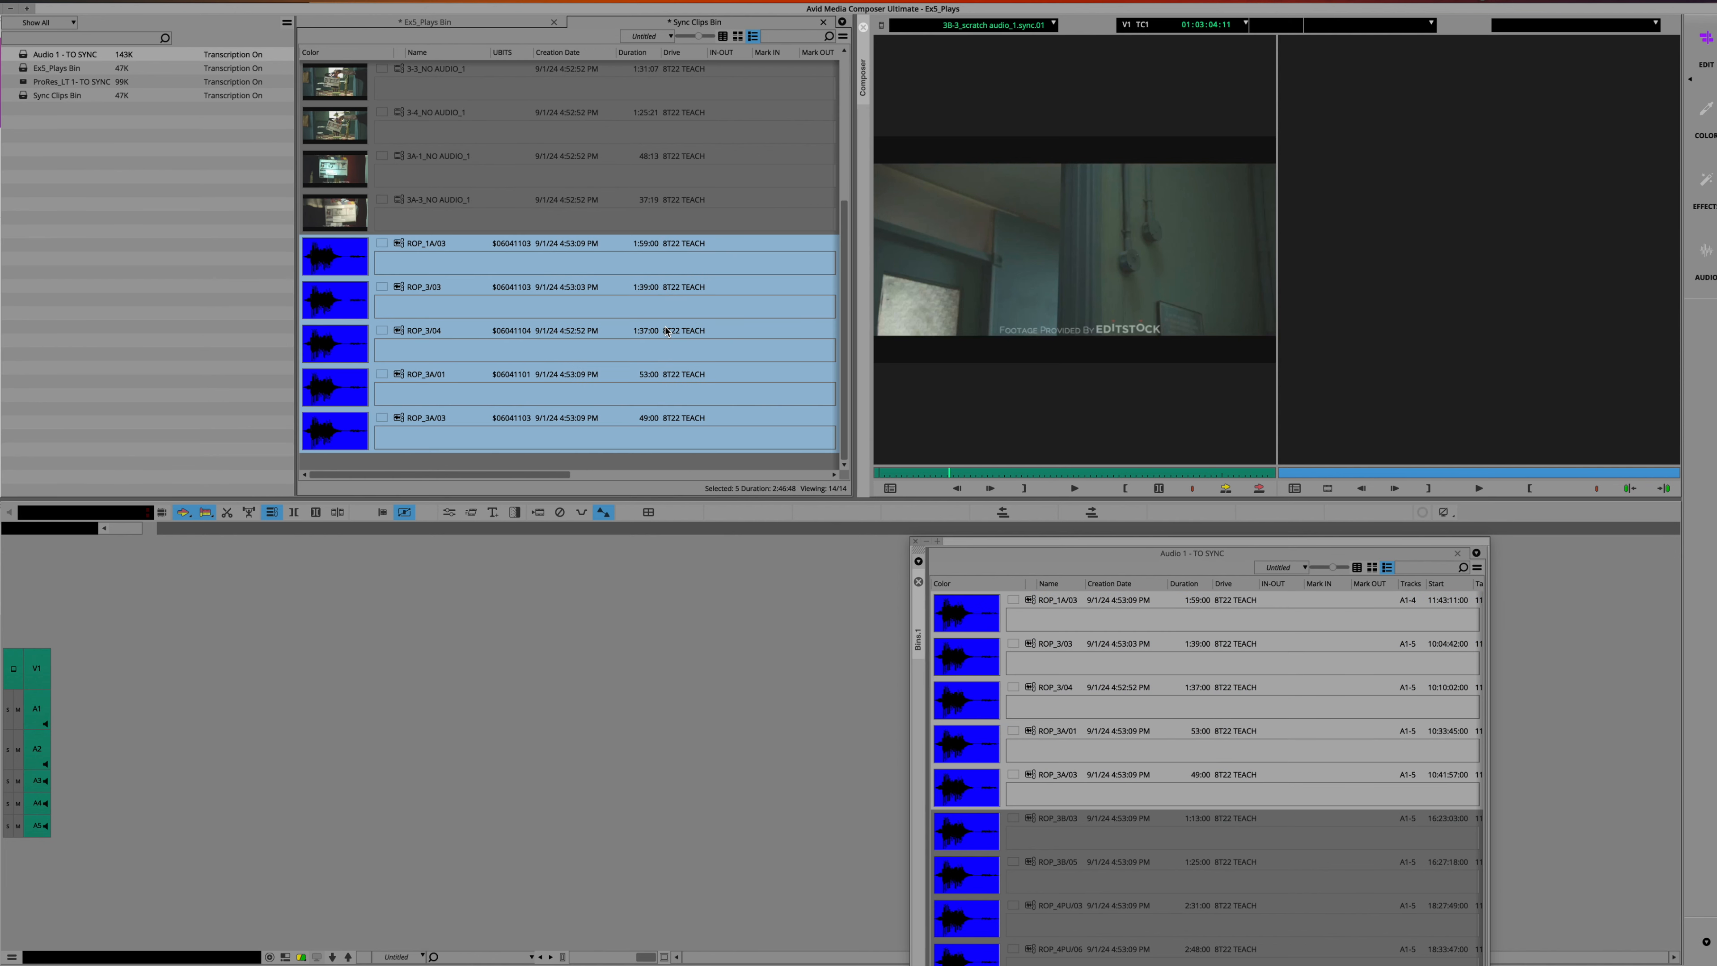
{"action": "scroll", "coordinate": [667, 331], "scroll_direction": "up", "scroll_amount": 5}
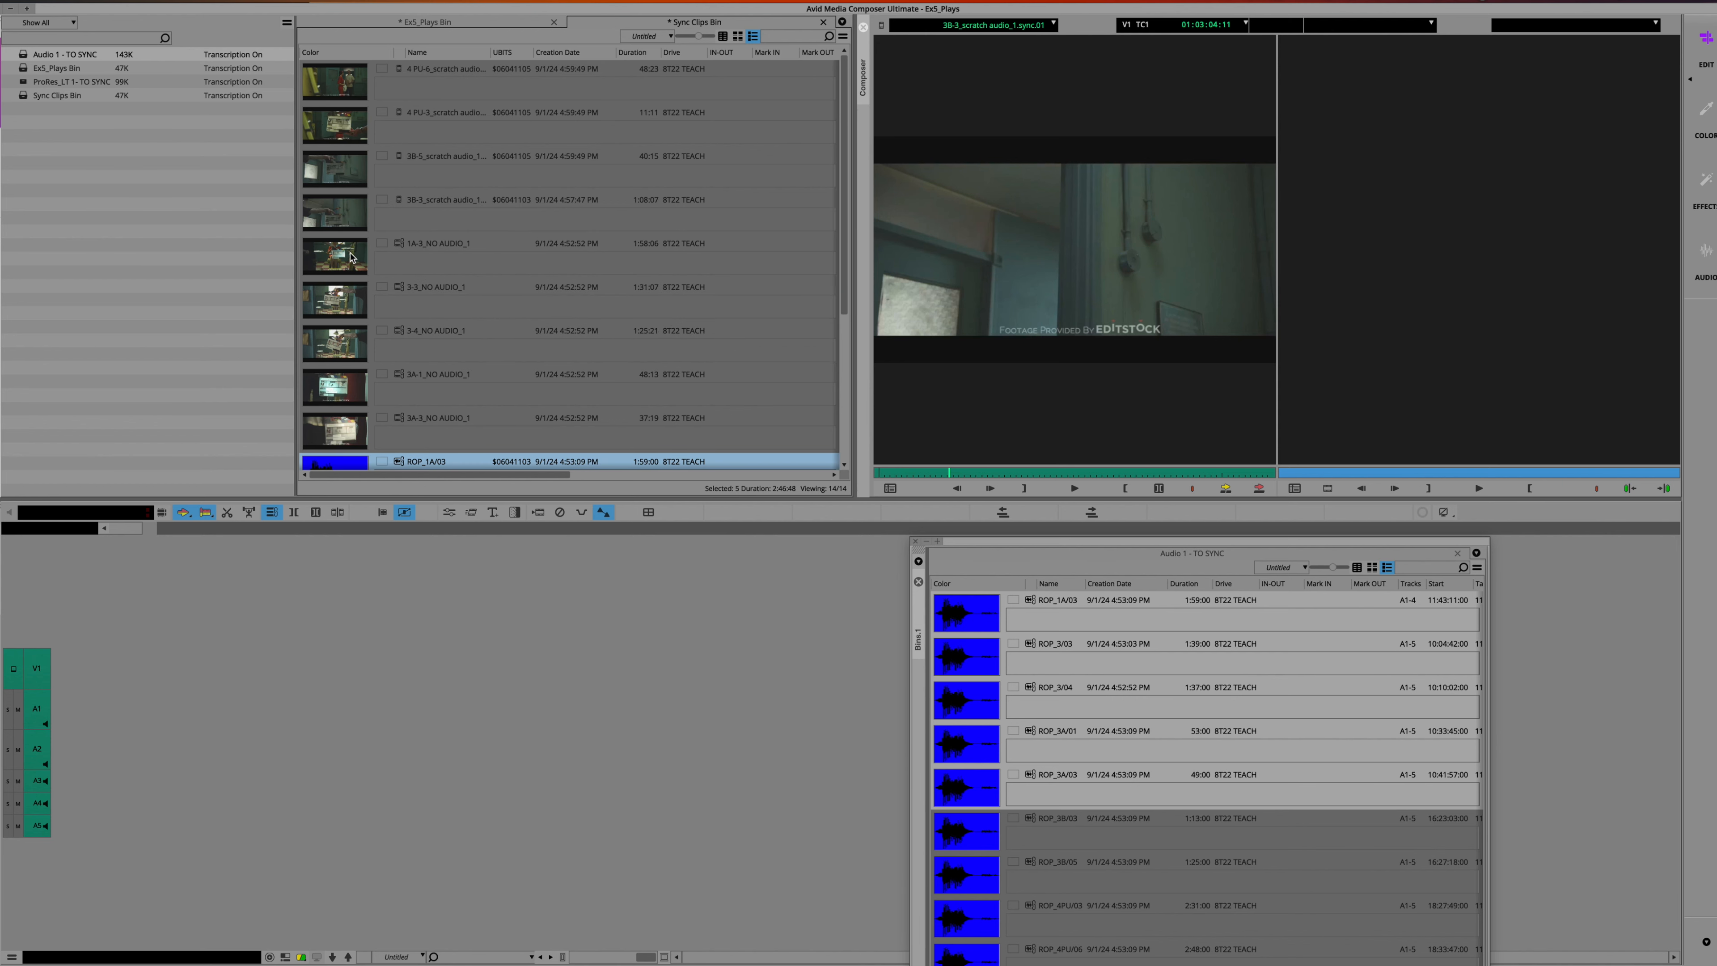
{"action": "left_click", "coordinate": [918, 541]}
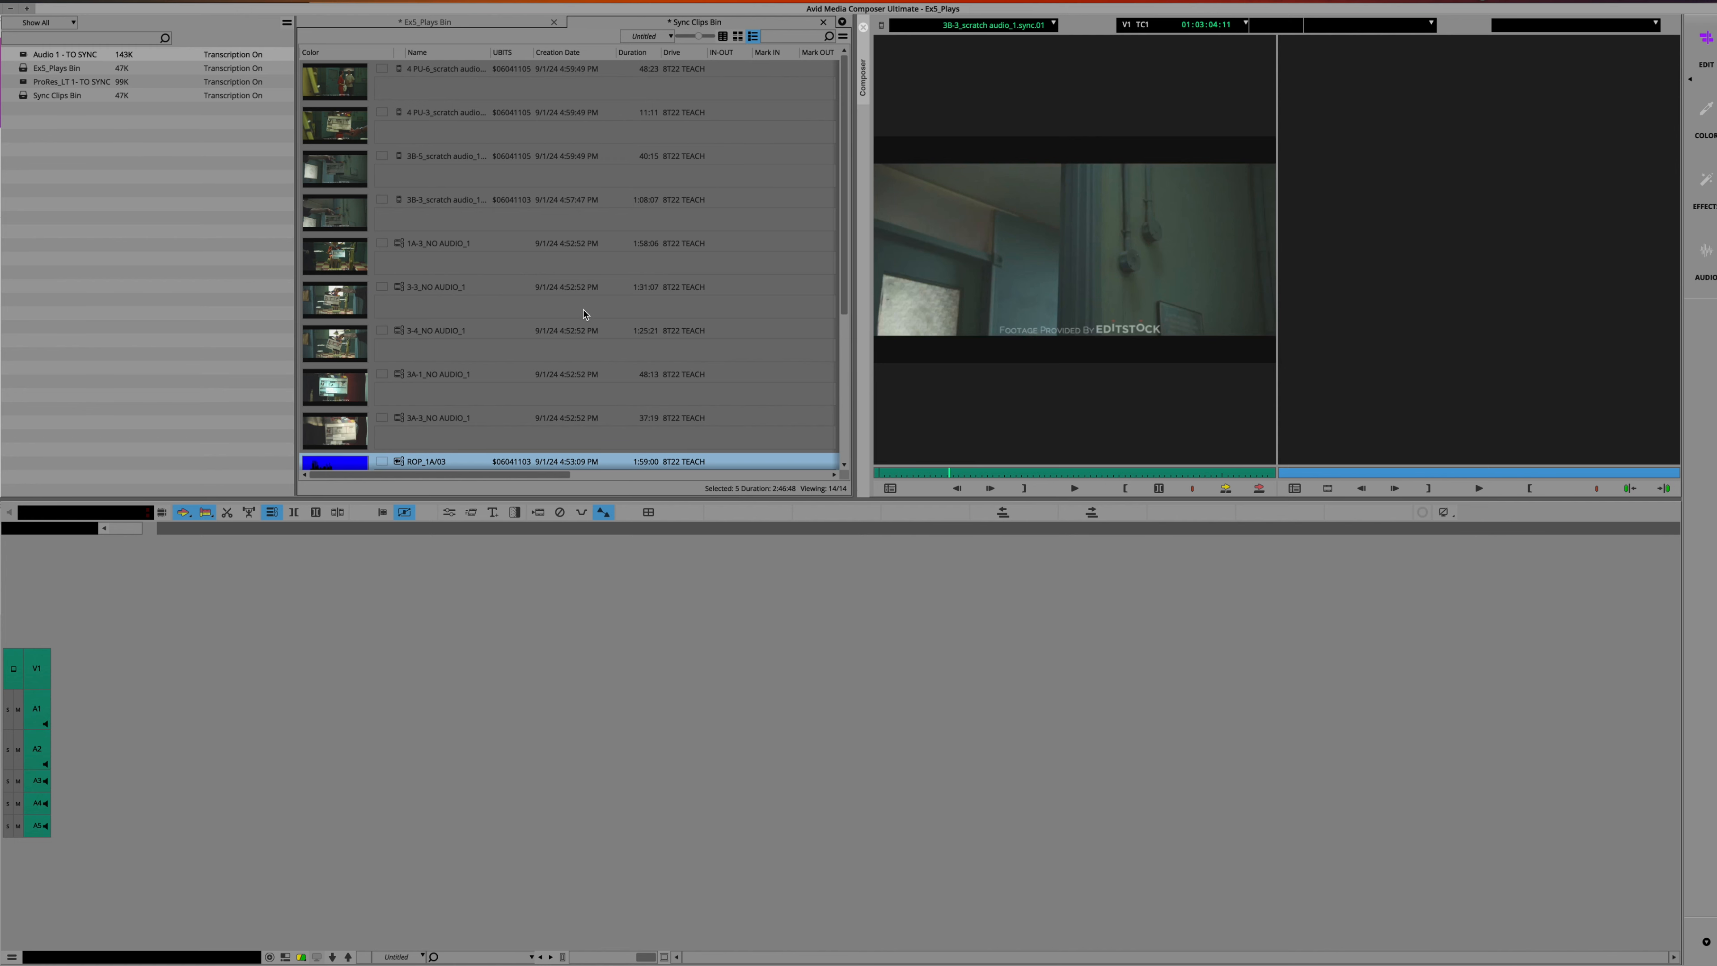
Load 1A-3_NO AUDIO_1 into the source monitor and mark an IN point at the slate clap, 12:46:23:09
{"action": "double_click", "coordinate": [337, 257]}
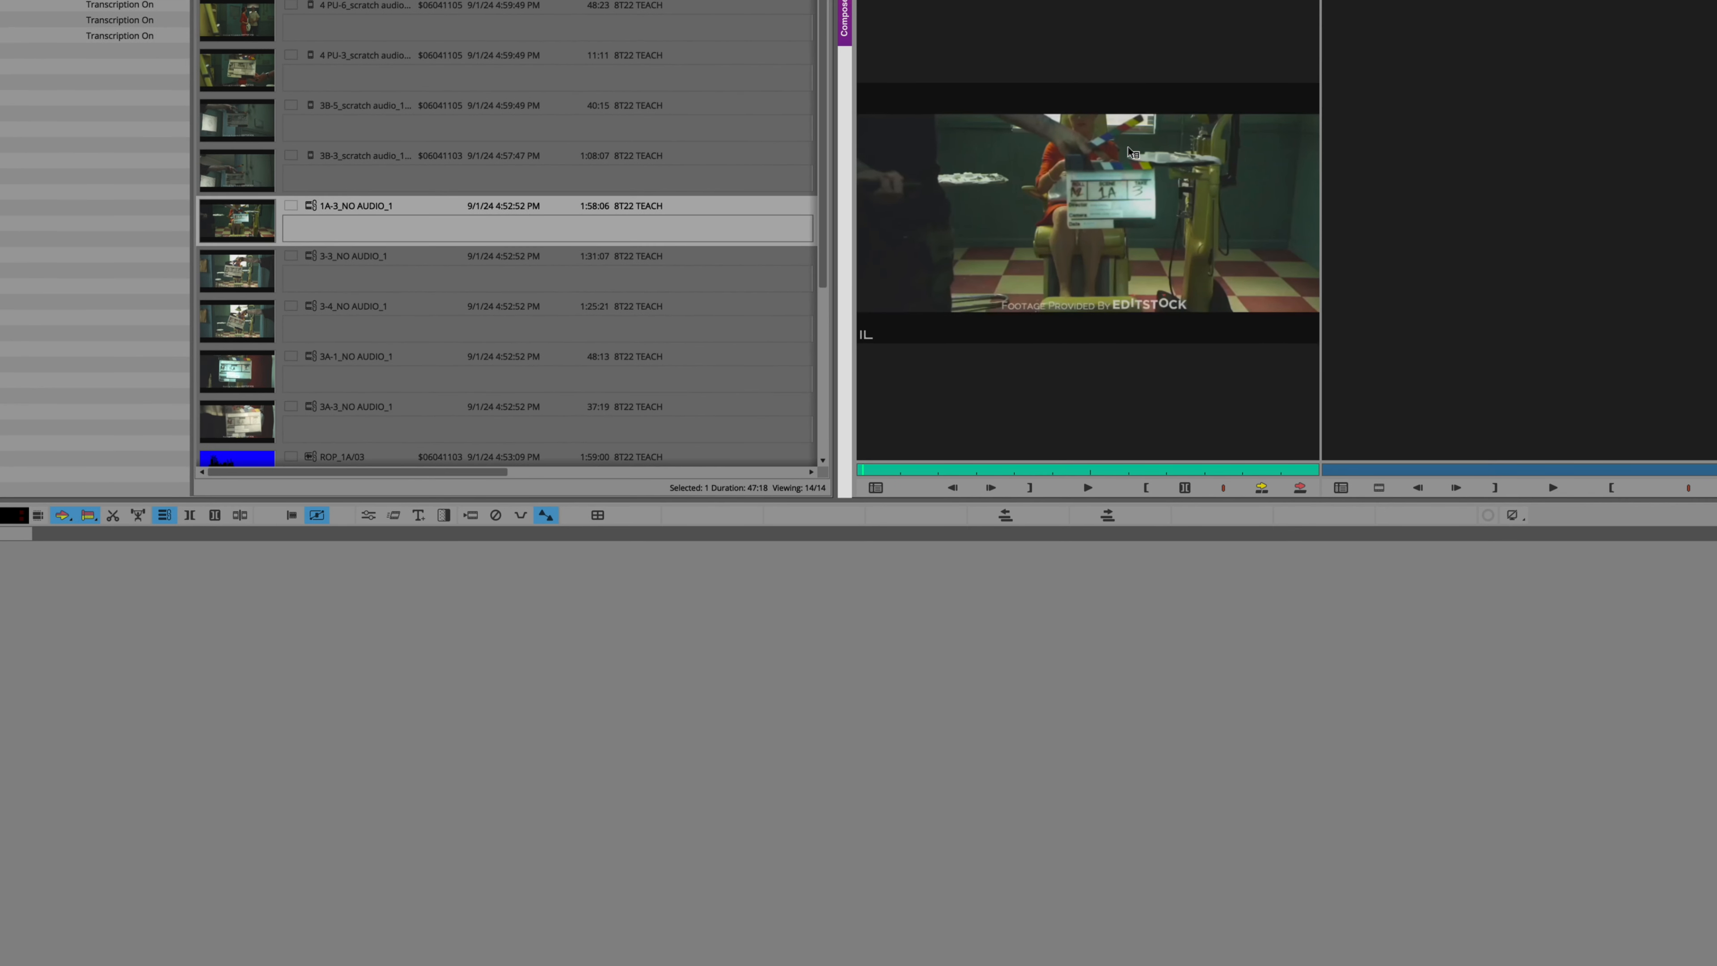
{"action": "left_click_drag", "start_coordinate": [864, 470], "coordinate": [886, 474]}
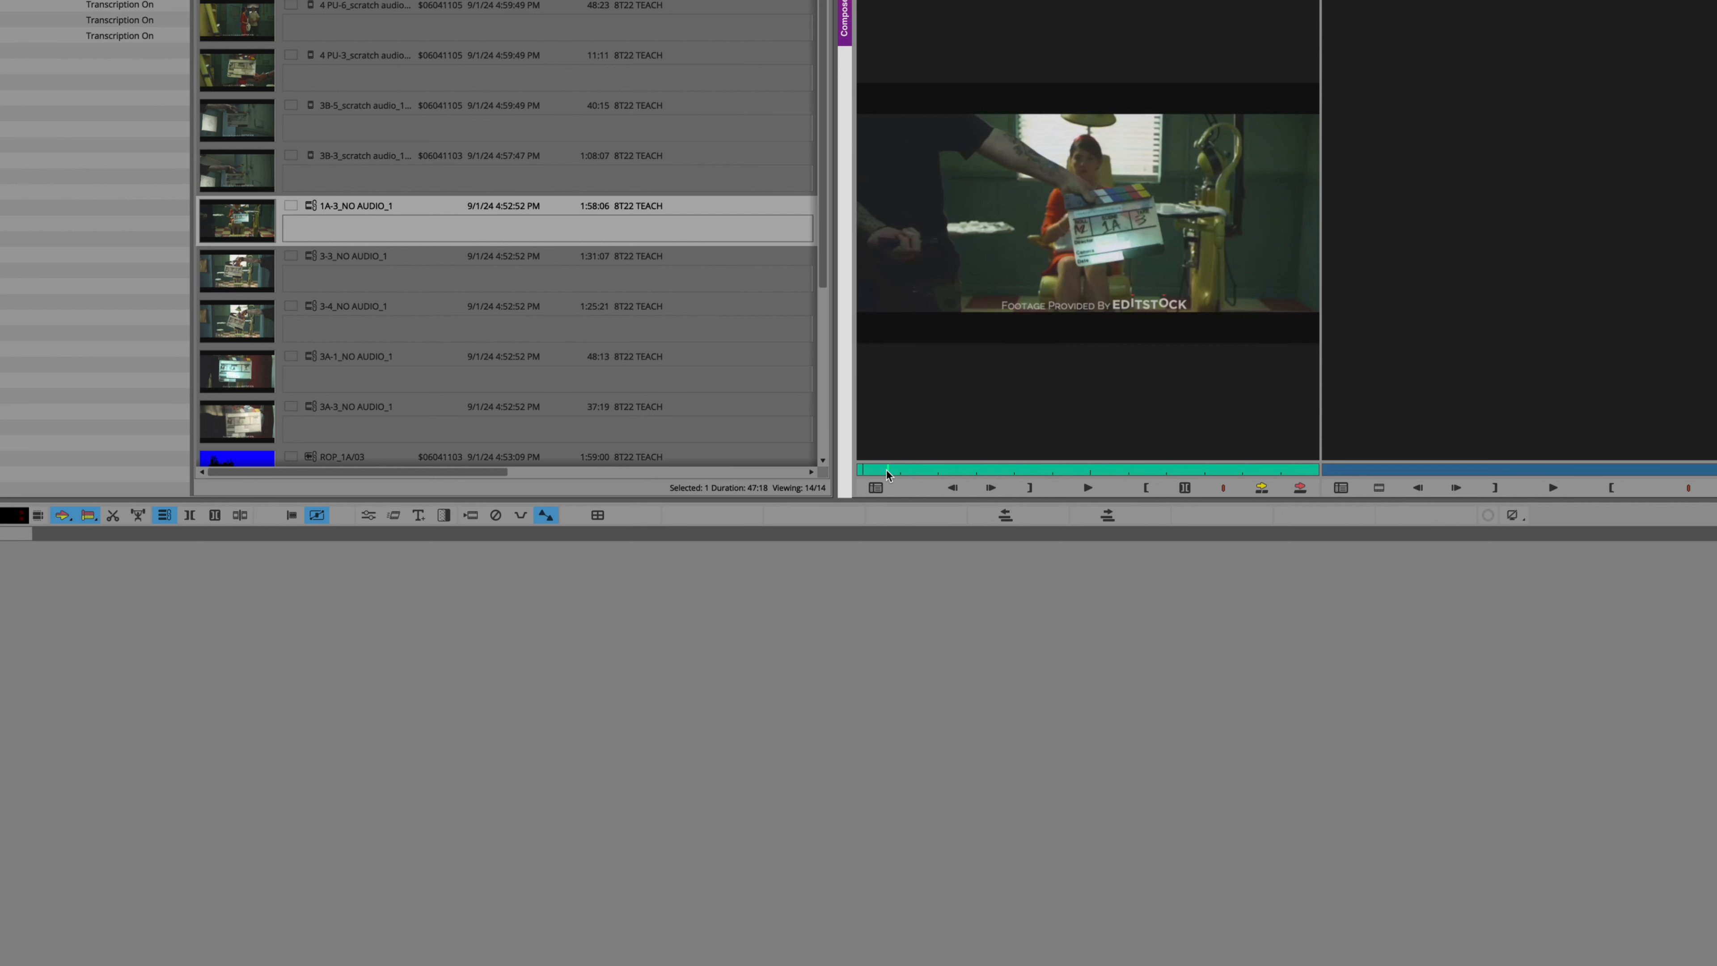
{"action": "key", "text": "o"}
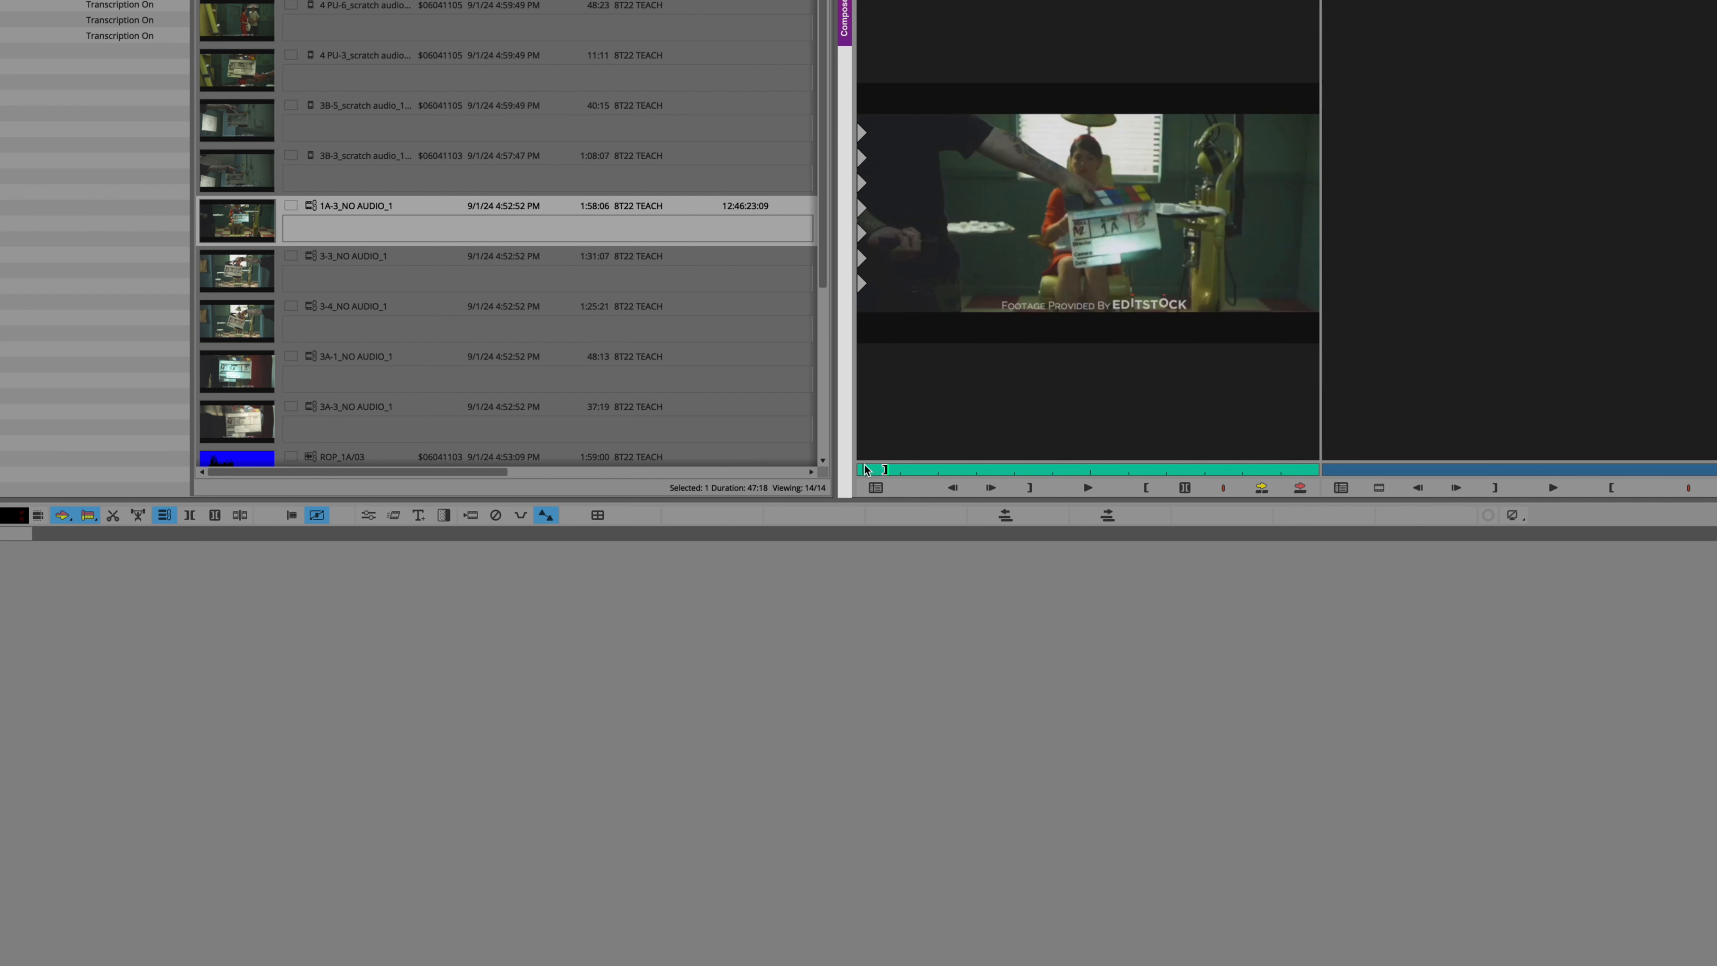
{"action": "scroll", "coordinate": [428, 405], "scroll_direction": "down", "scroll_amount": 1}
{"action": "scroll", "coordinate": [428, 405], "scroll_direction": "down", "scroll_amount": 5}
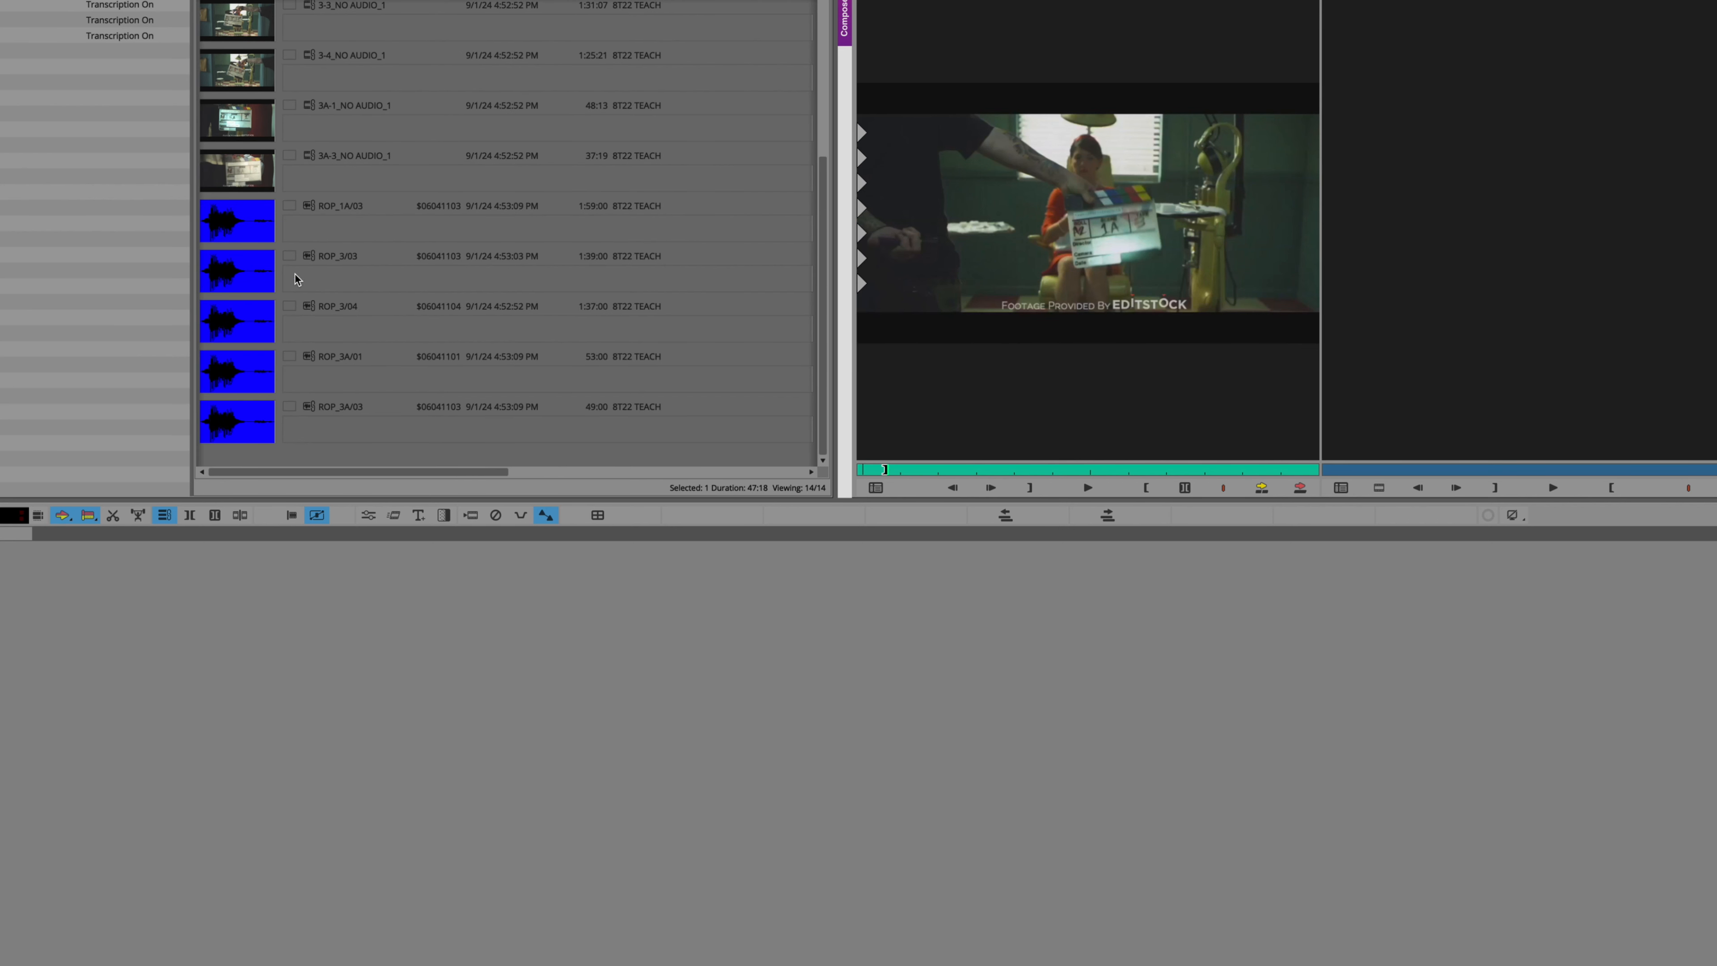
{"action": "scroll", "coordinate": [271, 230], "scroll_direction": "up", "scroll_amount": 6}
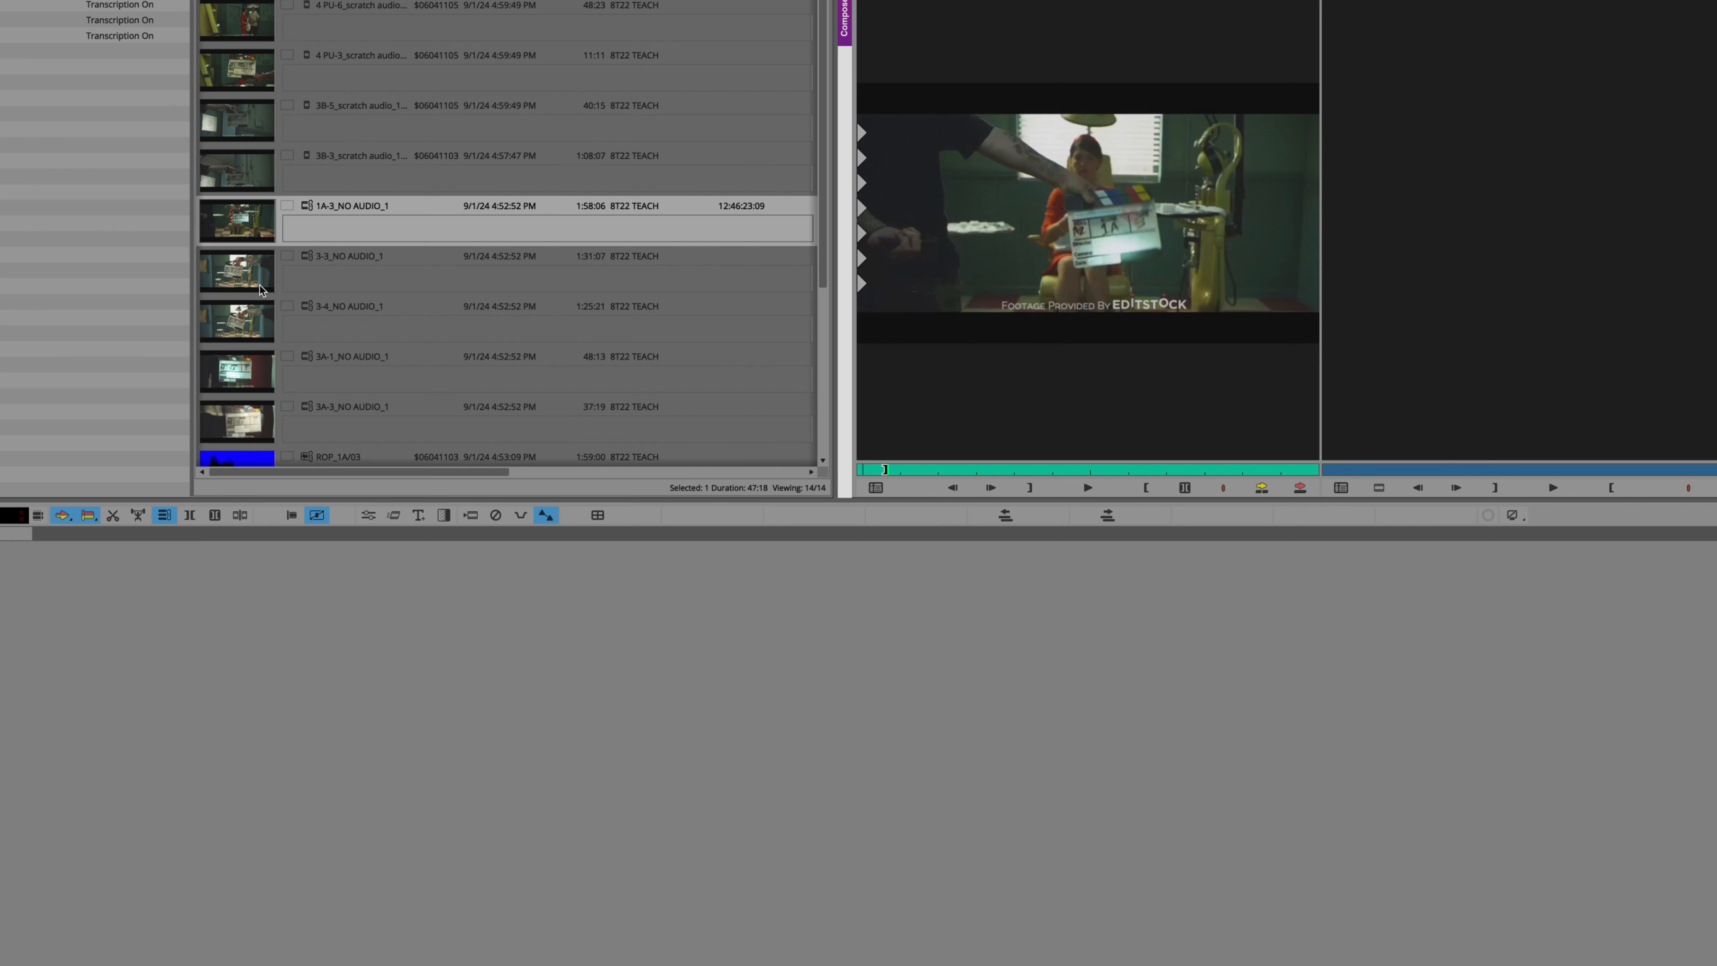